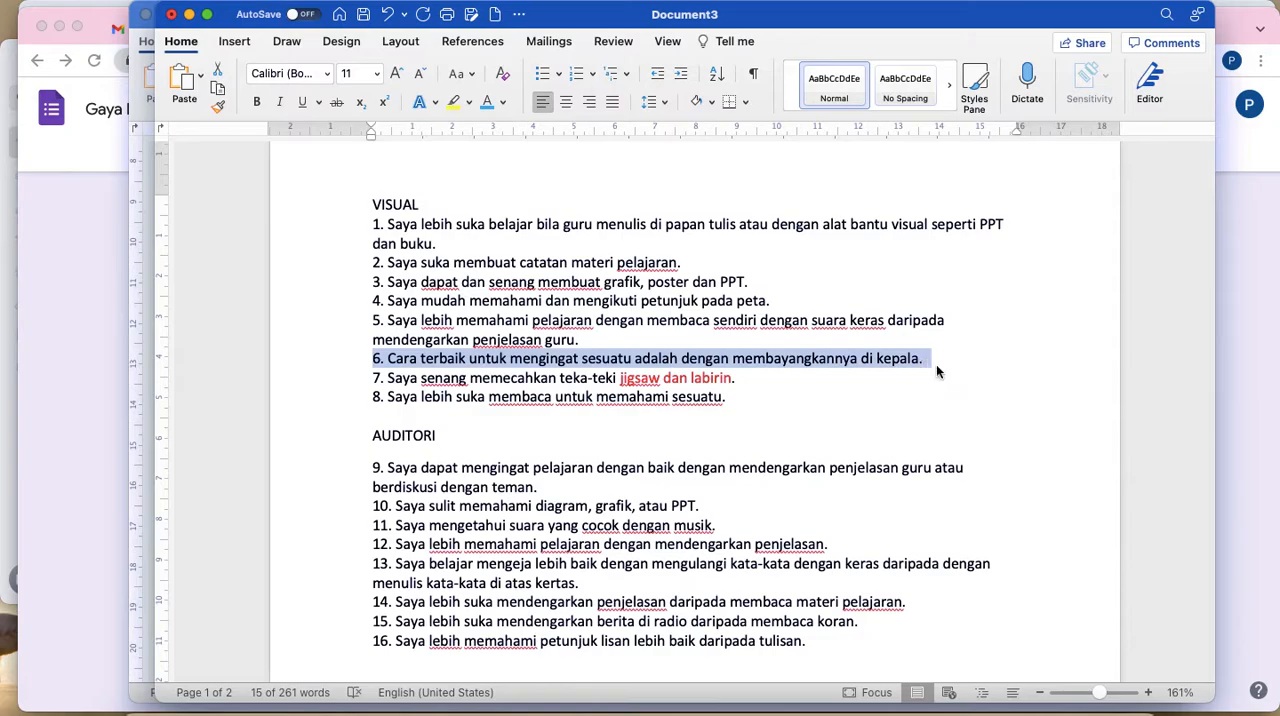
Step: Switch to Google Forms and paste the copied statement 6 as the new question's text, with "ya" as its only option
{"action": "left_click", "coordinate": [85, 397]}
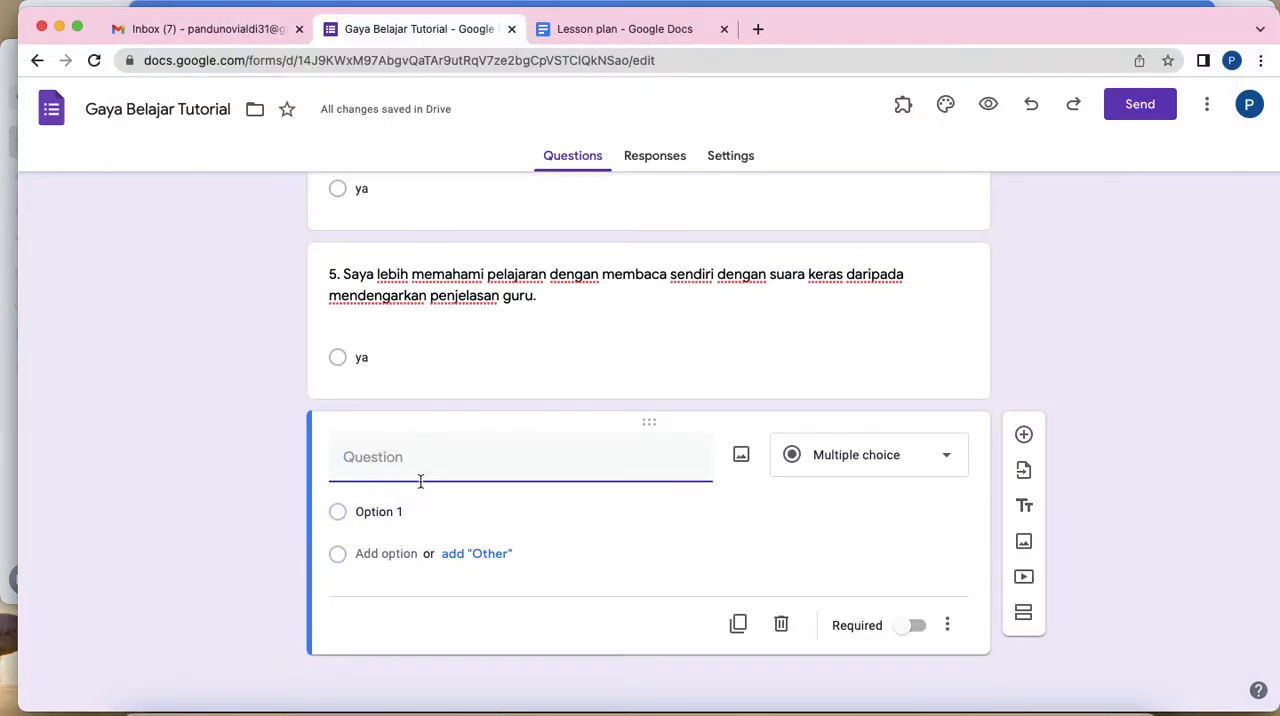
{"action": "type", "text": "6. Cara terbaik untuk mengingat sesuatu adalah dengan membayangkannya di kepala."}
{"action": "left_click", "coordinate": [401, 531]}
{"action": "type", "text": "ya"}
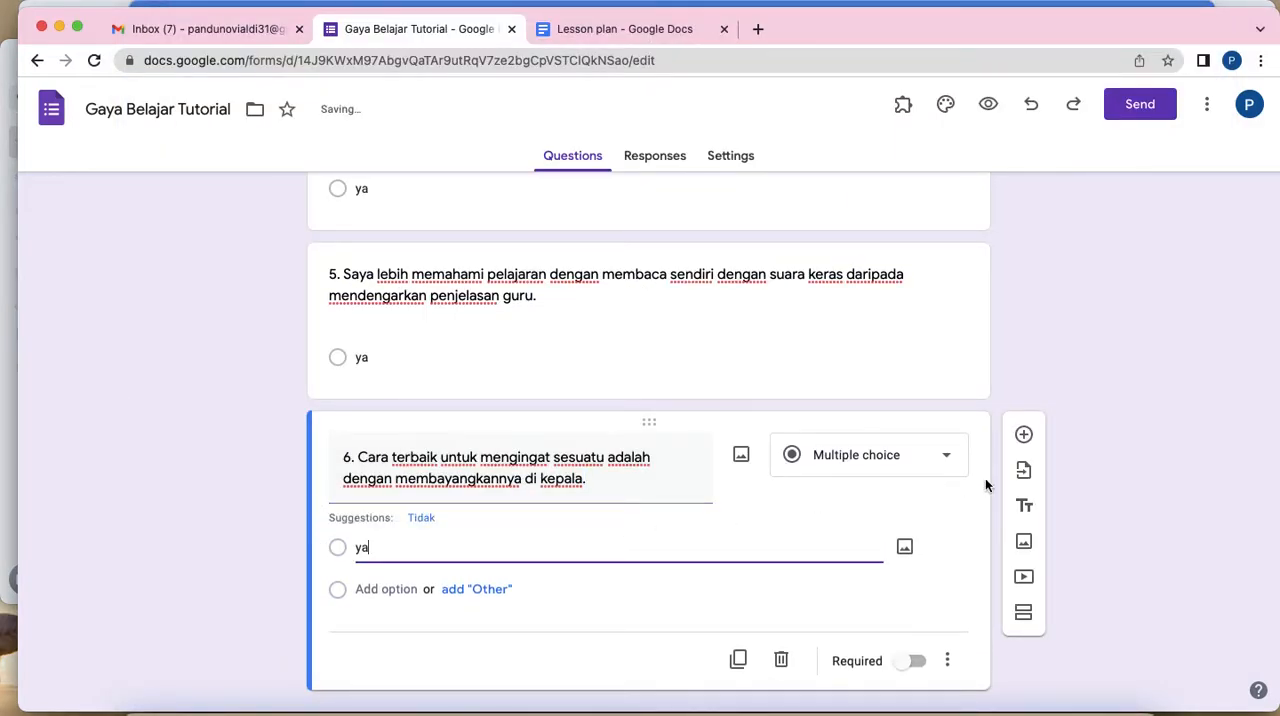
Step: Add another question and fill its text with statement 7, "Saya senang memecahkan teka-teki jigsaw dan labirin.", copied from the Word document
{"action": "left_click", "coordinate": [1023, 434]}
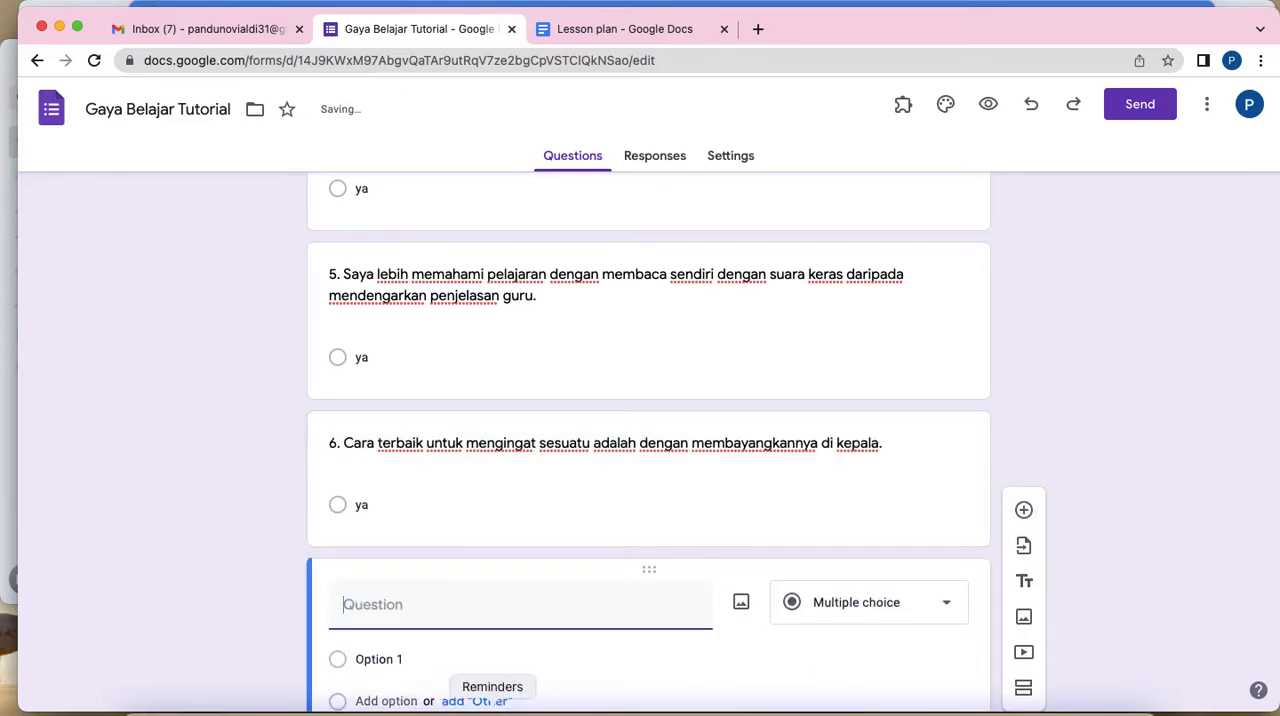
{"action": "left_click", "coordinate": [594, 706]}
{"action": "left_click_drag", "start_coordinate": [353, 390], "coordinate": [719, 379]}
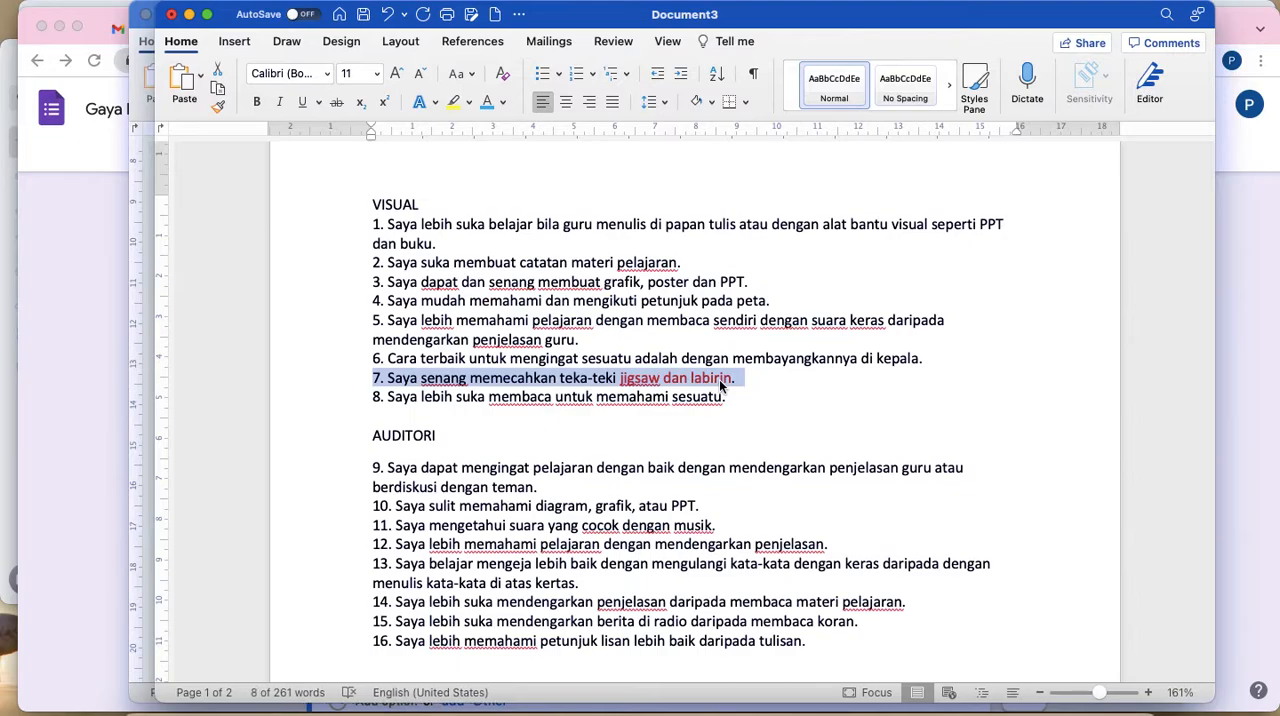
{"action": "key", "text": "super+Tab"}
{"action": "type", "text": "24. Saya merasa nyaman menyentuh orang lain, berpelukan, berjabat tangan, dll."}
Step: Set the only answer option of question 24 to "ya"
{"action": "left_click", "coordinate": [403, 531]}
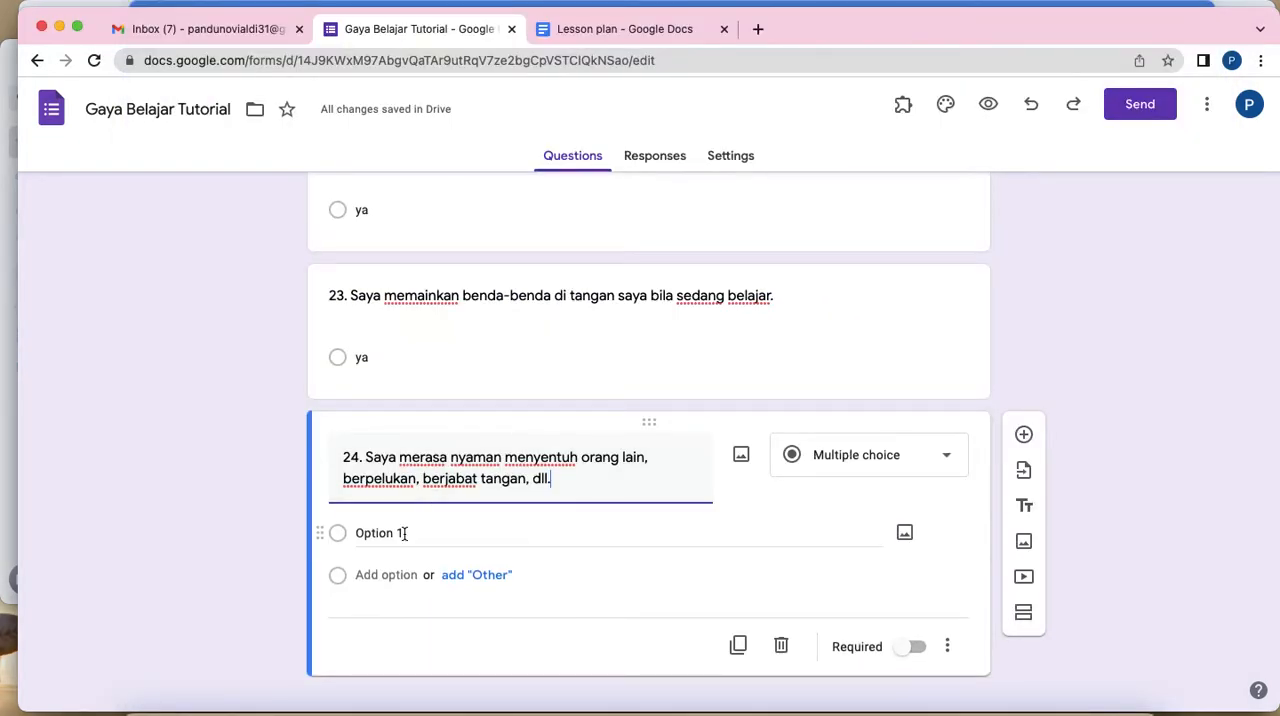
{"action": "type", "text": "ya"}
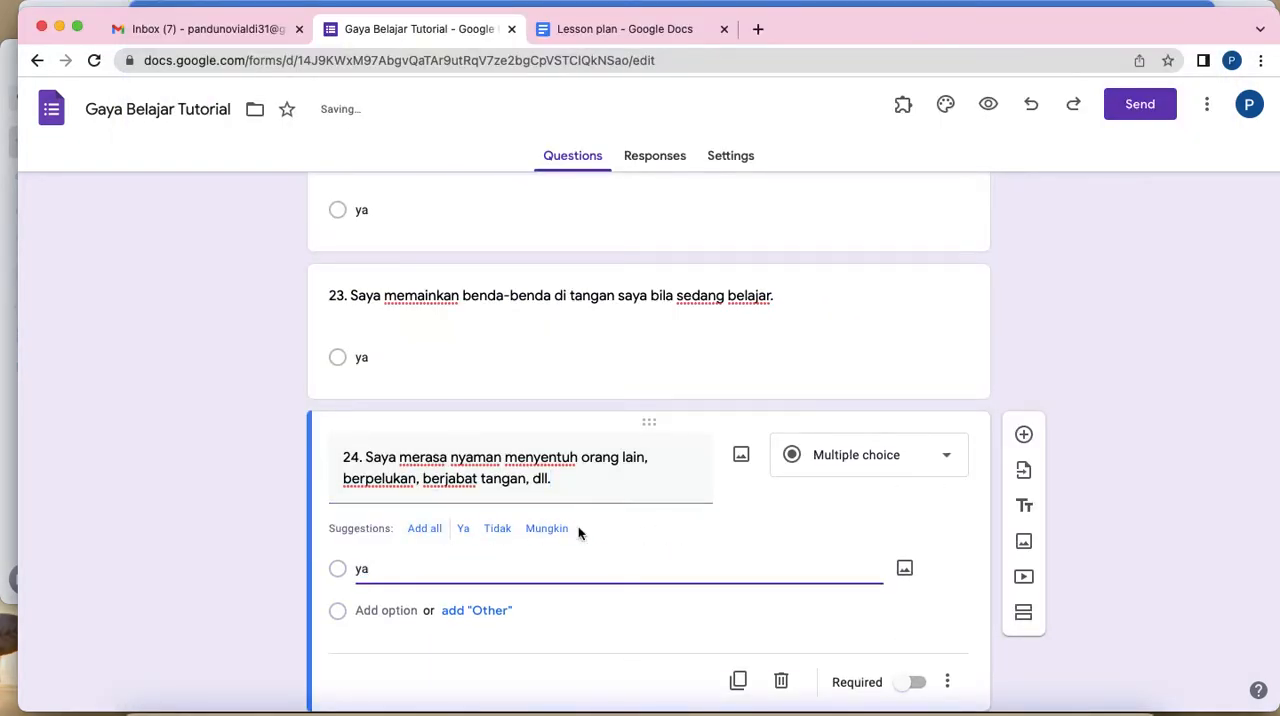
{"action": "left_click", "coordinate": [210, 442]}
Step: Add a required short-answer question titled "Nama" and place it directly above question 1
{"action": "scroll", "coordinate": [210, 442], "scroll_direction": "down", "scroll_amount": 2}
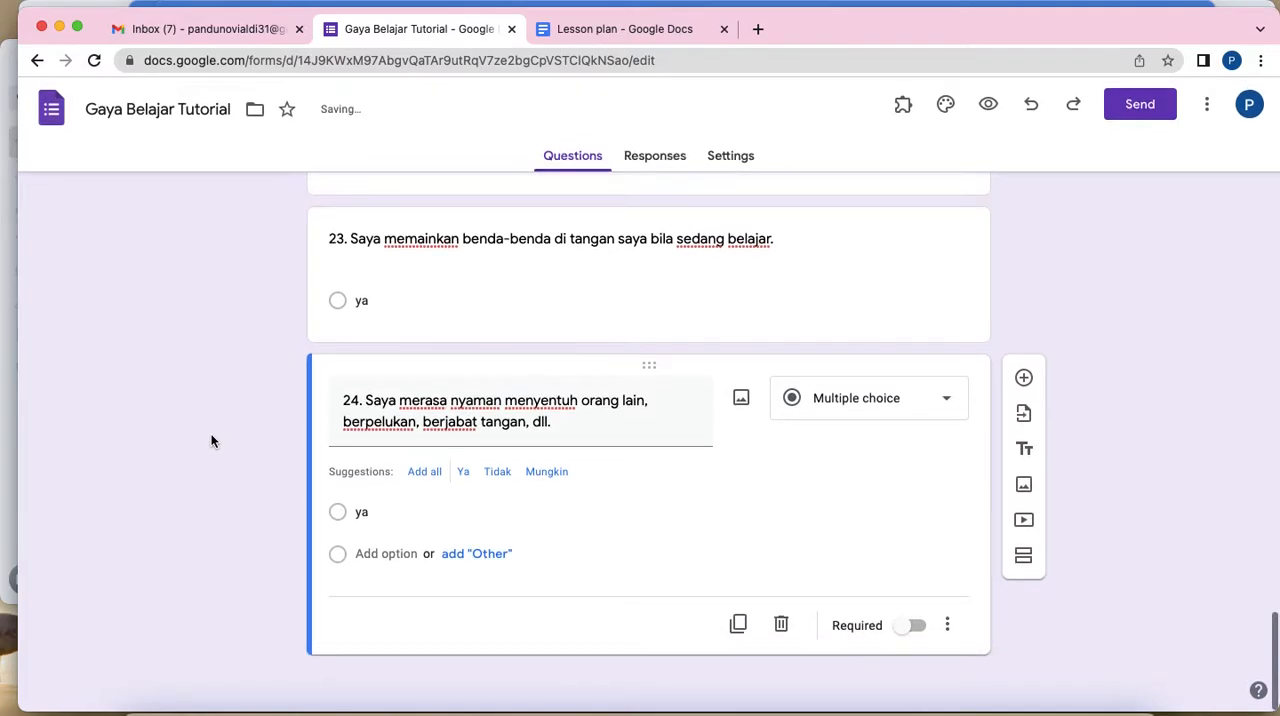
{"action": "scroll", "coordinate": [211, 441], "scroll_direction": "up", "scroll_amount": 20}
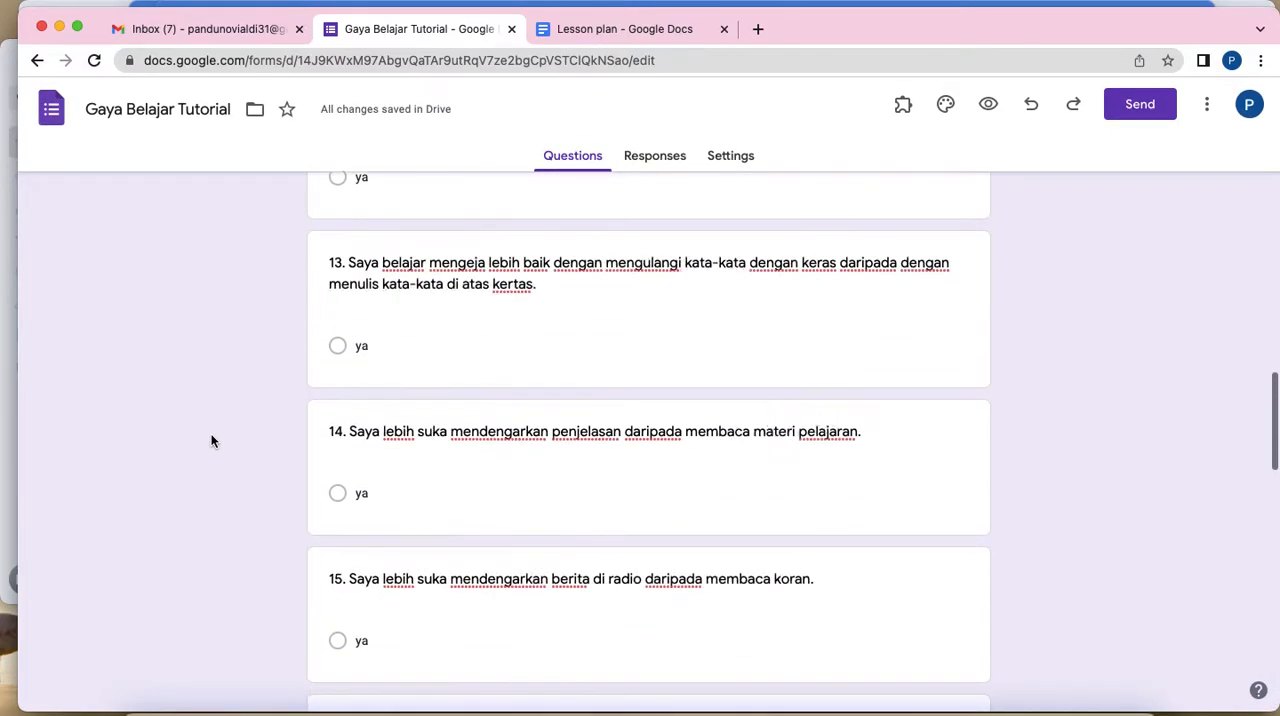
{"action": "scroll", "coordinate": [211, 441], "scroll_direction": "up", "scroll_amount": 10}
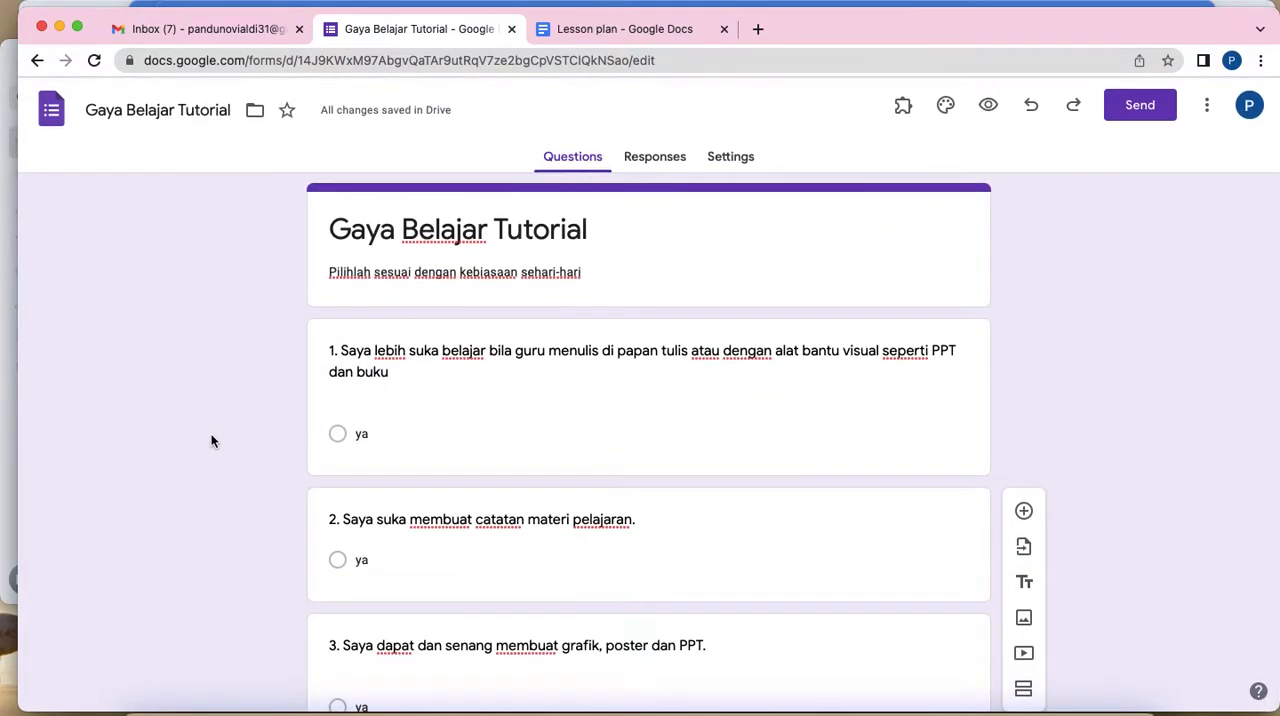
{"action": "scroll", "coordinate": [211, 441], "scroll_direction": "down", "scroll_amount": 20}
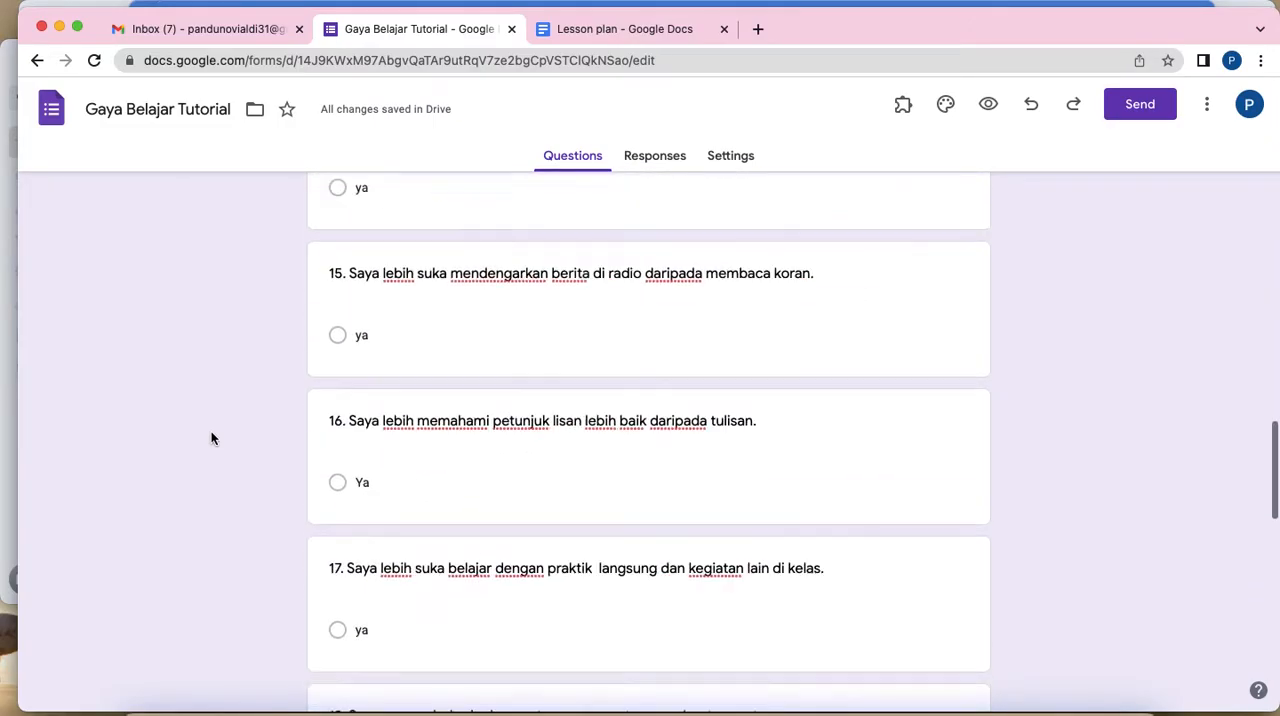
{"action": "scroll", "coordinate": [211, 438], "scroll_direction": "up", "scroll_amount": 20}
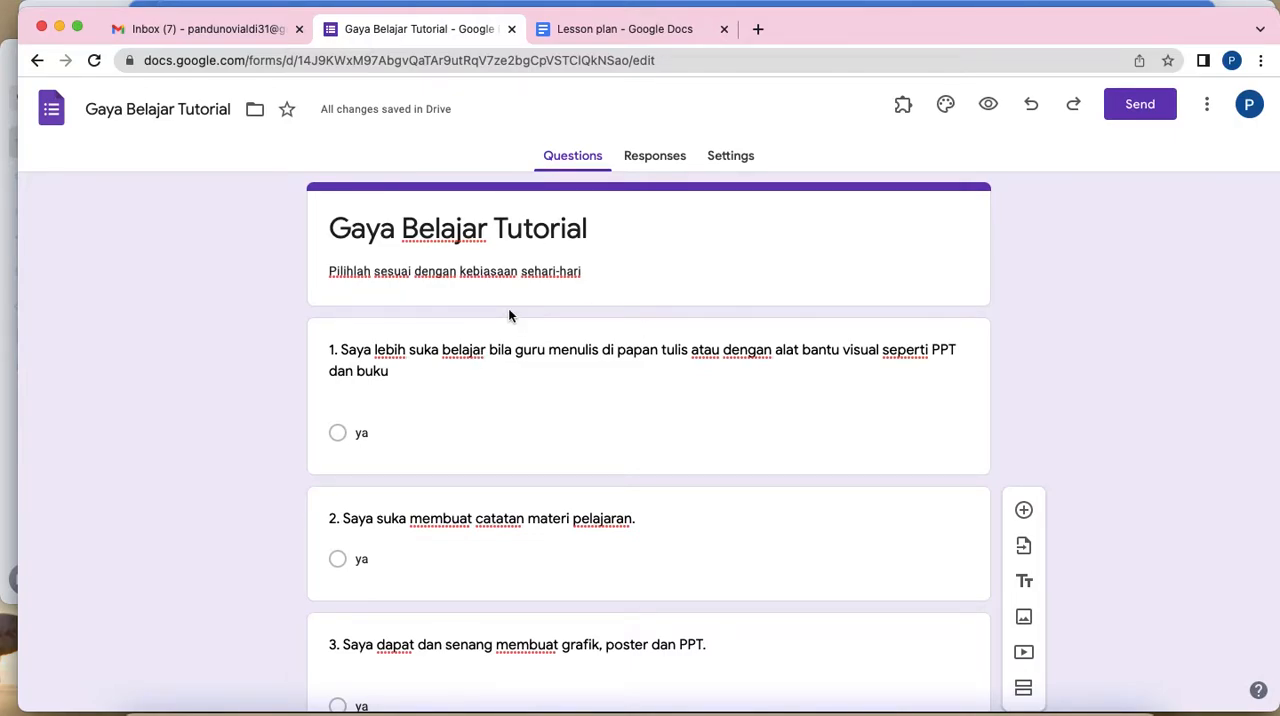
{"action": "left_click", "coordinate": [654, 327]}
{"action": "left_click", "coordinate": [1024, 342]}
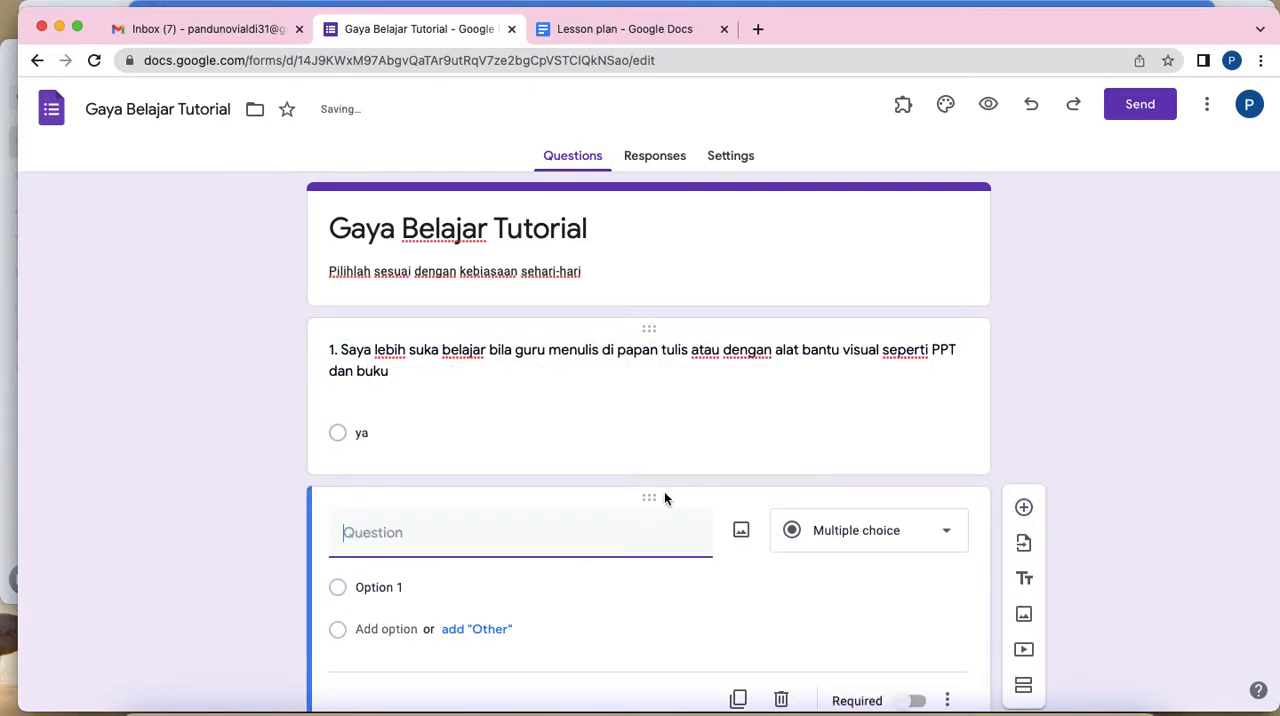
{"action": "left_click_drag", "start_coordinate": [342, 496], "coordinate": [343, 314]}
{"action": "type", "text": "Nama"}
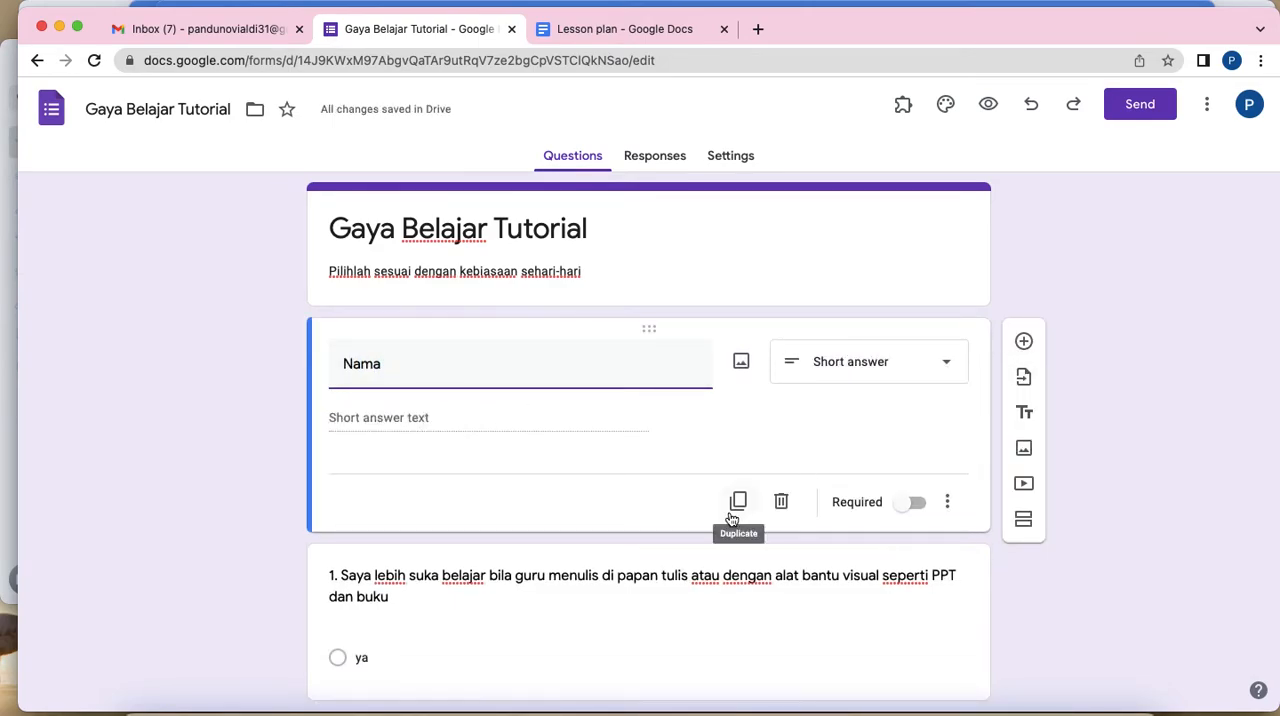
{"action": "left_click", "coordinate": [914, 503]}
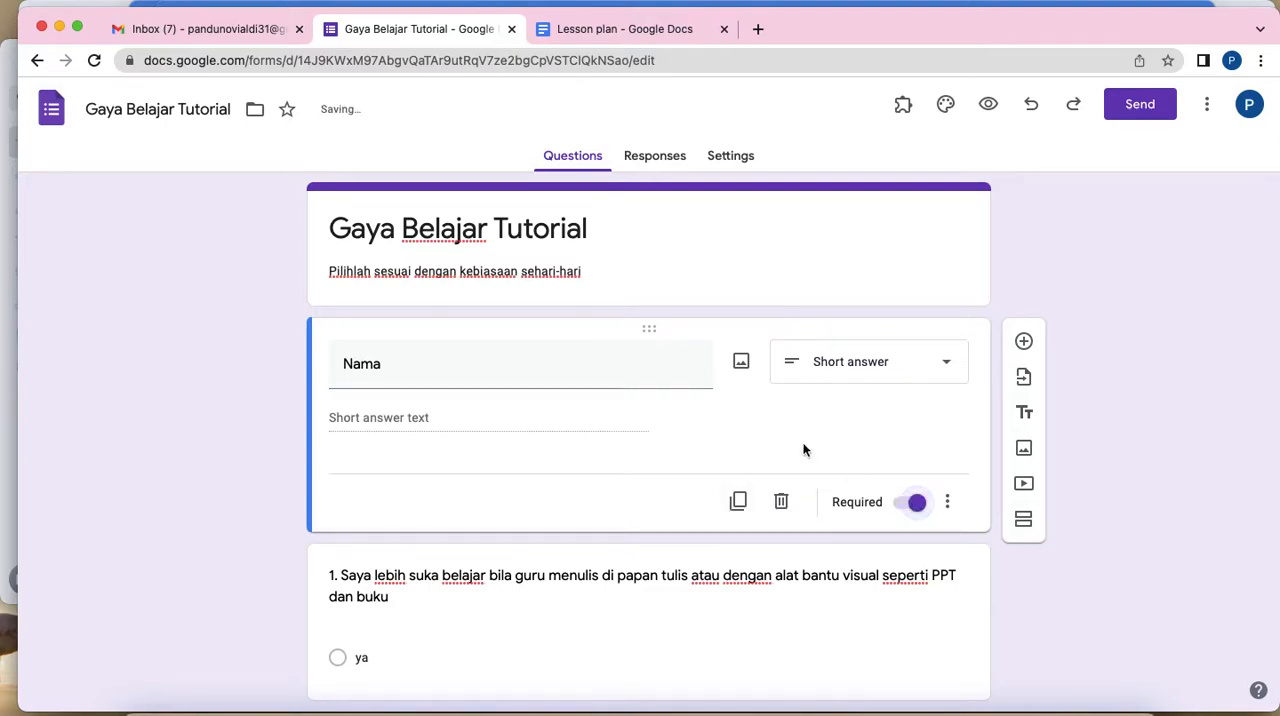
Step: Add a required short-answer question titled "Kelas" directly below the Nama question
{"action": "left_click", "coordinate": [1023, 341]}
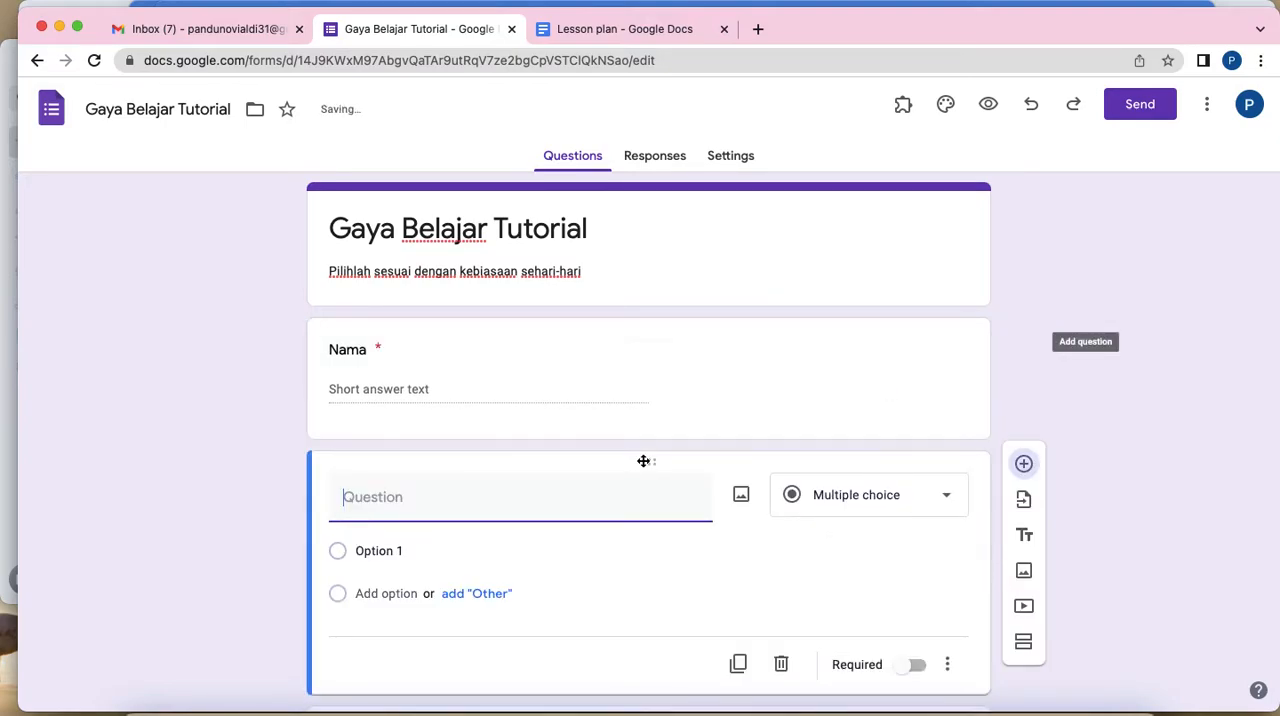
{"action": "type", "text": "Kelas"}
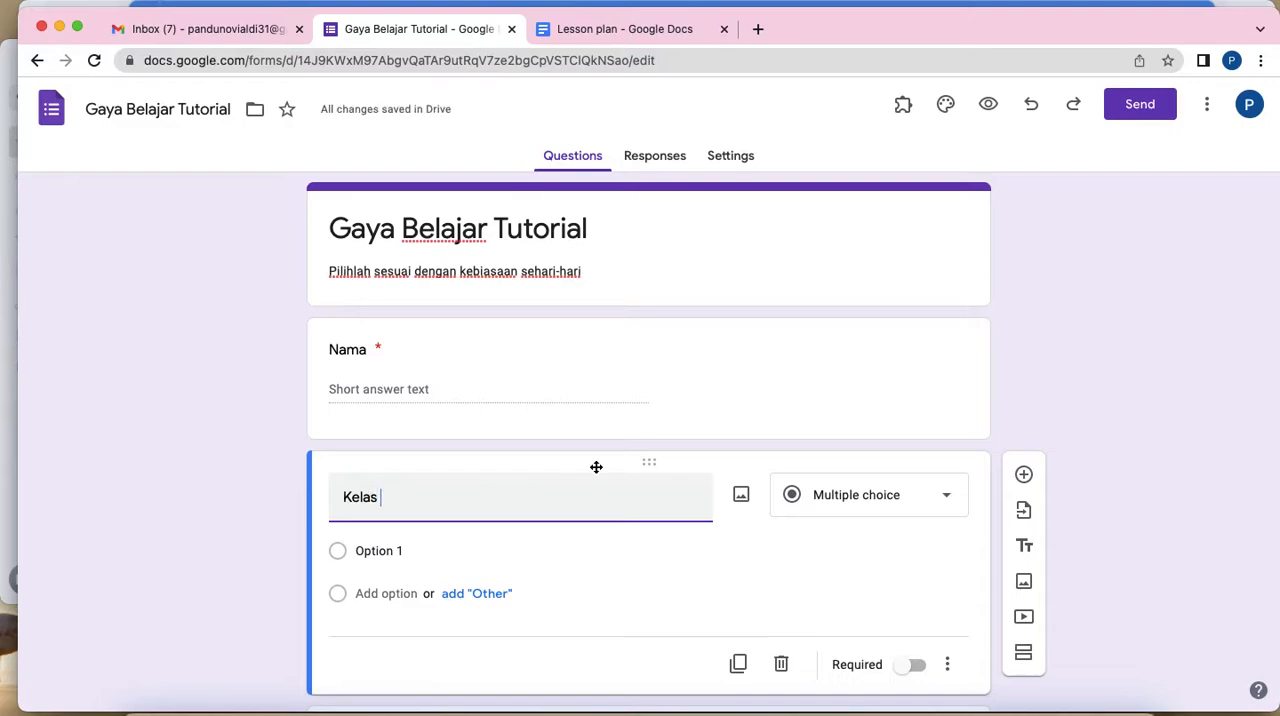
{"action": "left_click", "coordinate": [864, 513]}
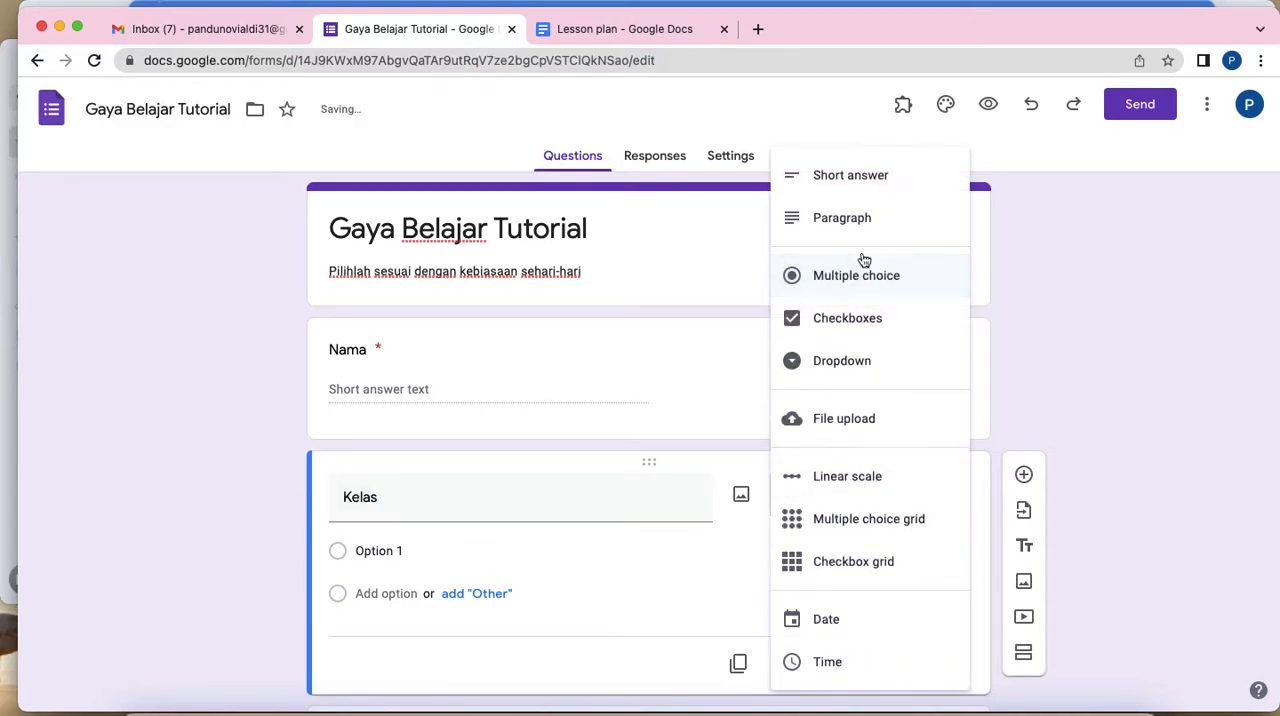
{"action": "left_click", "coordinate": [851, 179]}
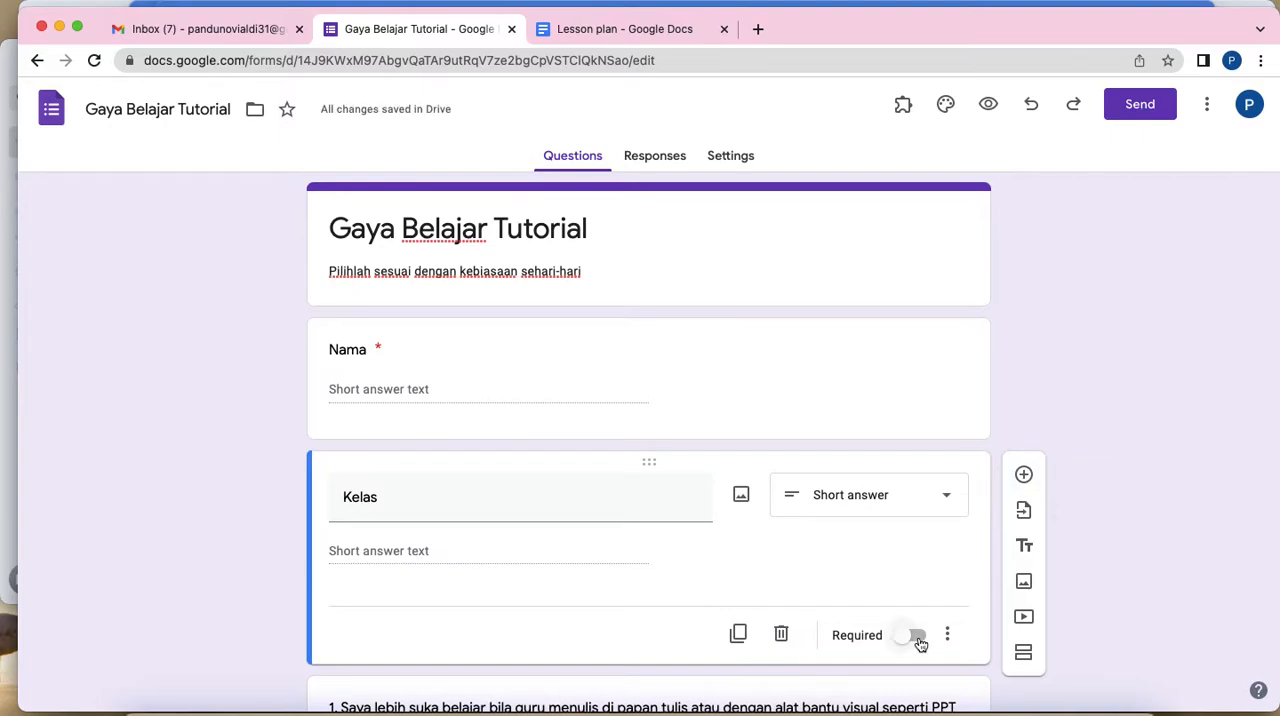
{"action": "left_click", "coordinate": [917, 637]}
Step: Add a required short-answer question titled "Email Aktif" directly below the Kelas question
{"action": "left_click", "coordinate": [1024, 477]}
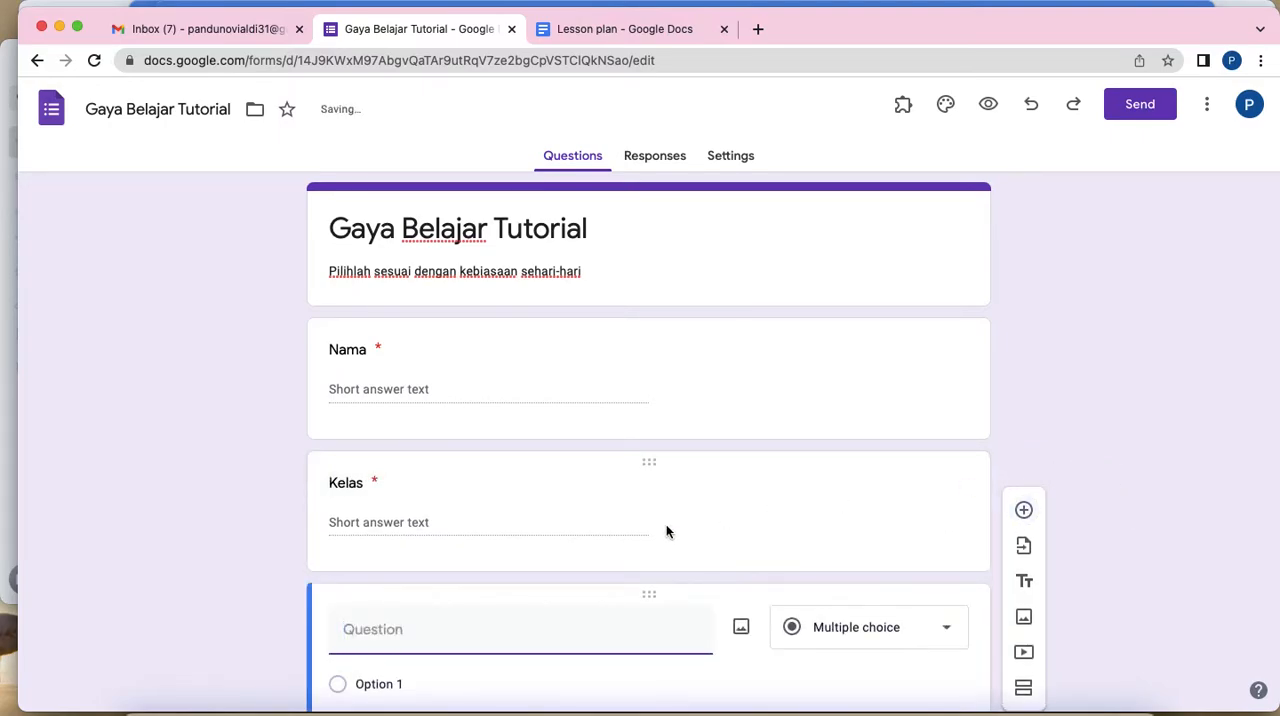
{"action": "type", "text": "Email Aktif"}
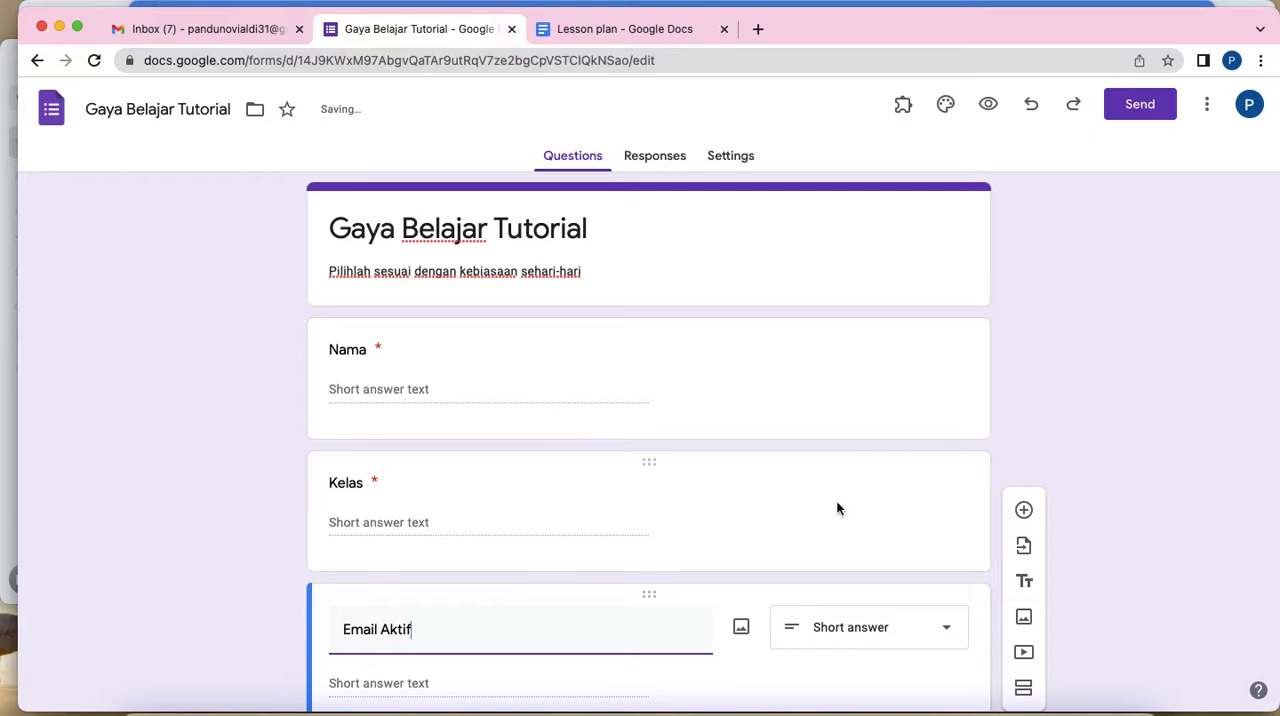
{"action": "scroll", "coordinate": [837, 509], "scroll_direction": "down", "scroll_amount": 3}
{"action": "left_click", "coordinate": [903, 614]}
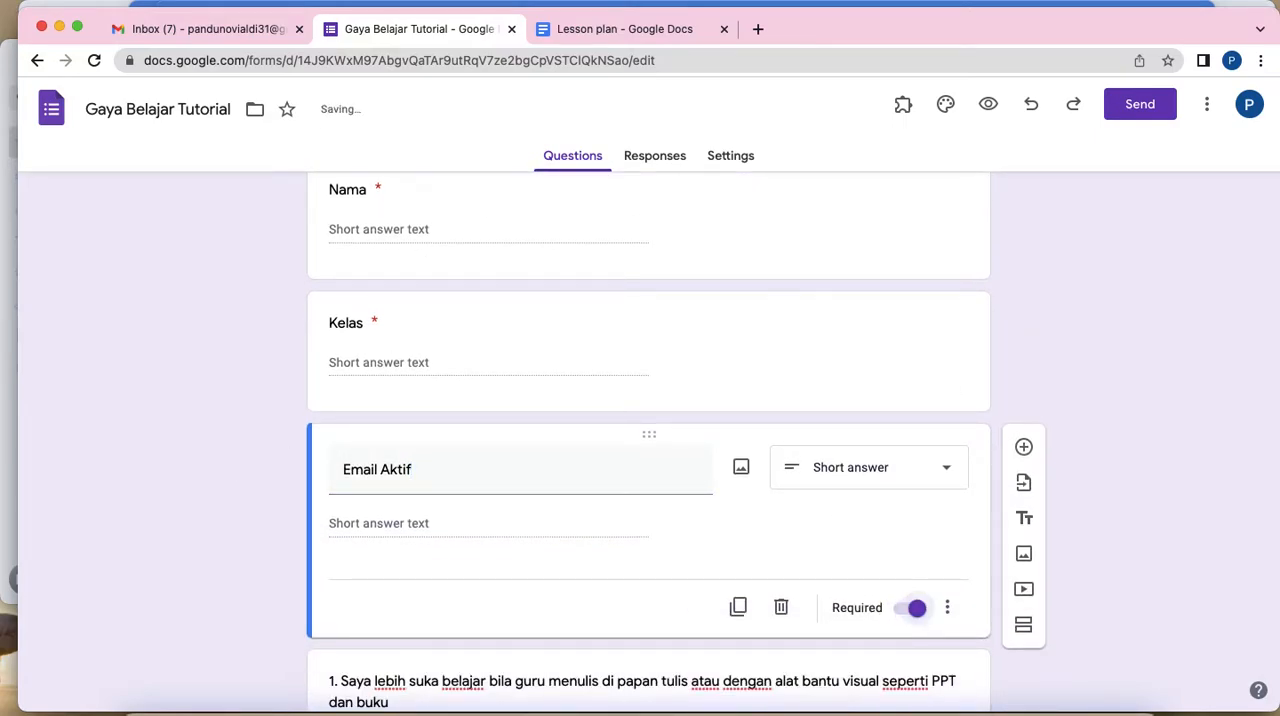
Step: Review the form from the Nama, Kelas and Email Aktif fields through the numbered learning-style statements
{"action": "scroll", "coordinate": [530, 305], "scroll_direction": "up", "scroll_amount": 3}
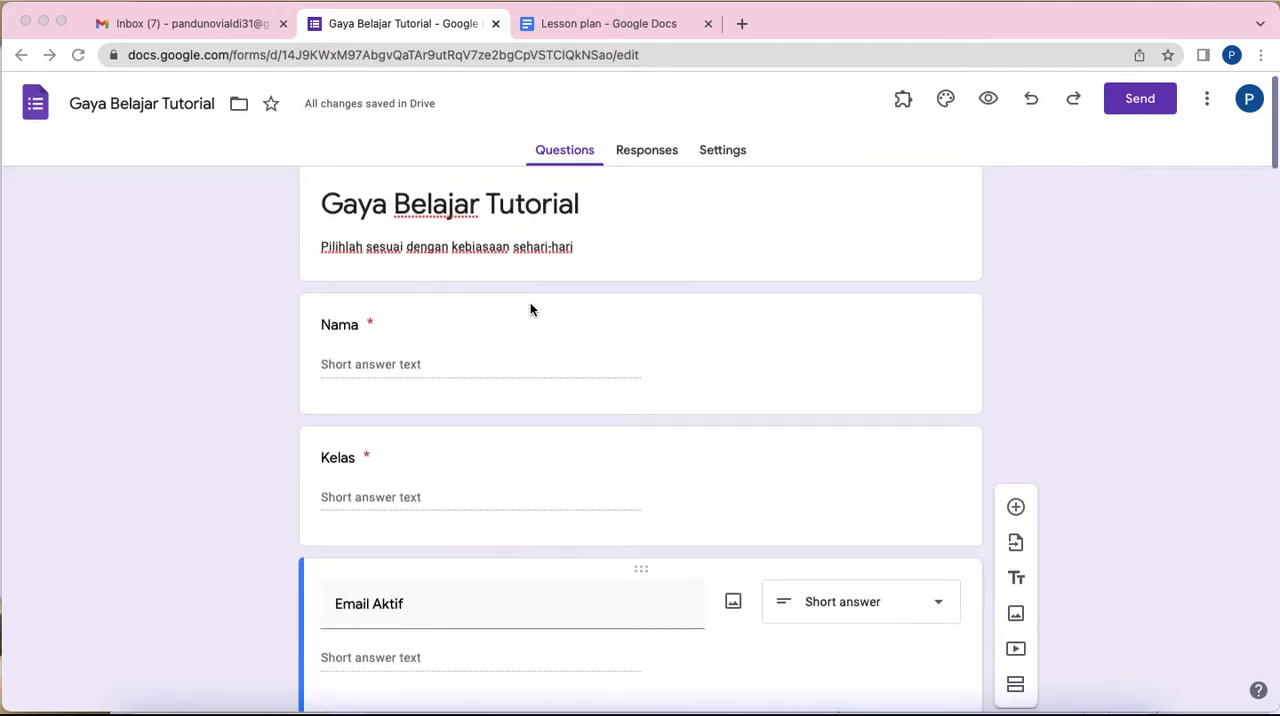
{"action": "scroll", "coordinate": [530, 304], "scroll_direction": "down", "scroll_amount": 1}
{"action": "left_click", "coordinate": [485, 440]}
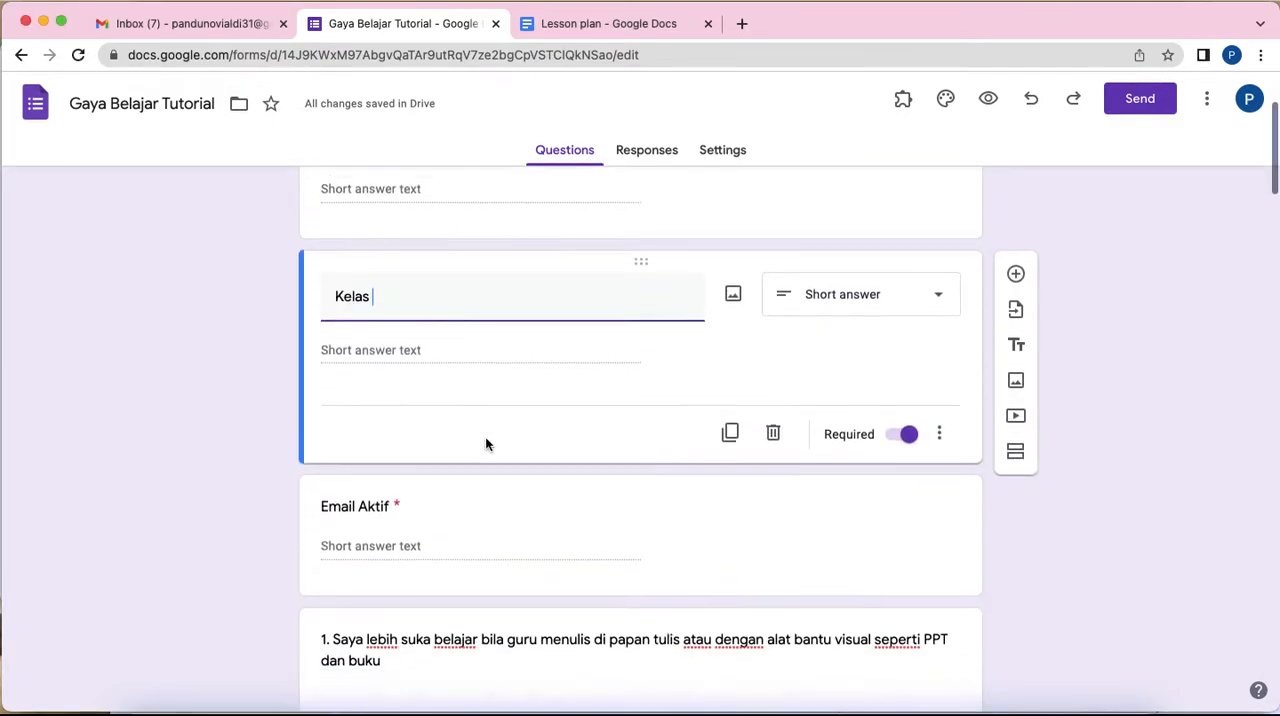
{"action": "scroll", "coordinate": [487, 436], "scroll_direction": "down", "scroll_amount": 1}
{"action": "scroll", "coordinate": [638, 365], "scroll_direction": "up", "scroll_amount": 1}
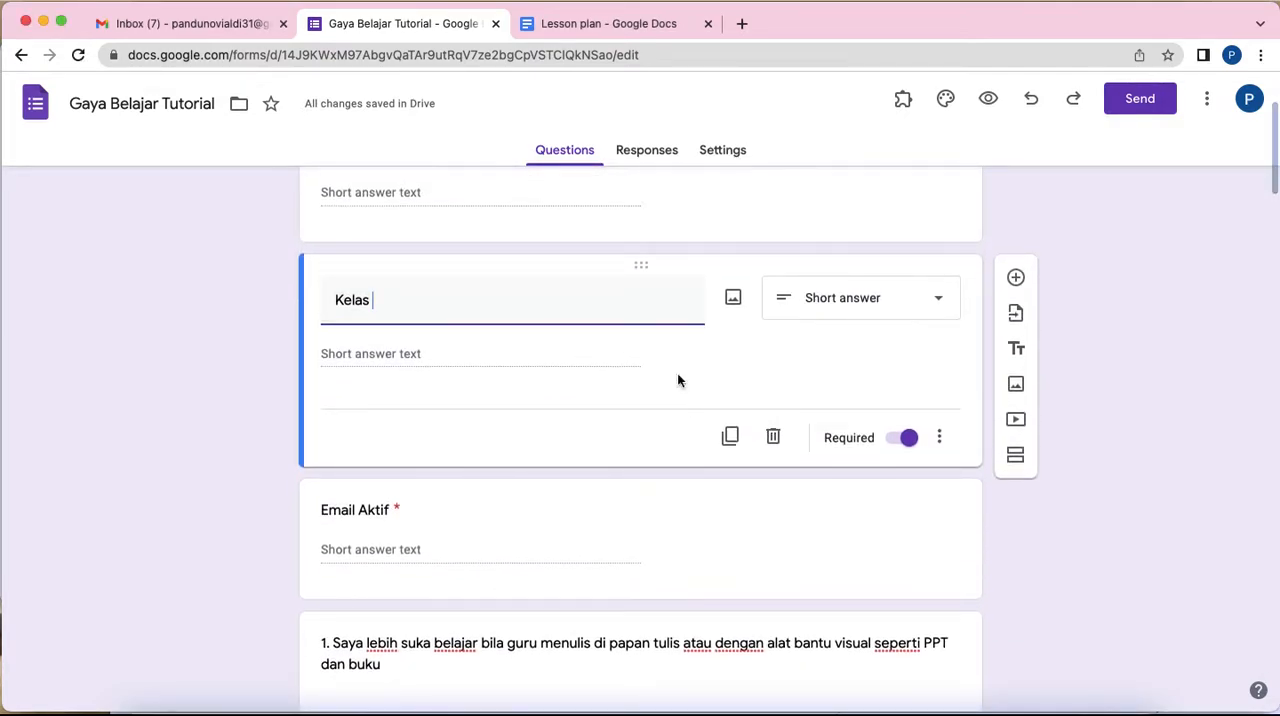
{"action": "scroll", "coordinate": [609, 355], "scroll_direction": "up", "scroll_amount": 1}
{"action": "scroll", "coordinate": [609, 355], "scroll_direction": "down", "scroll_amount": 1}
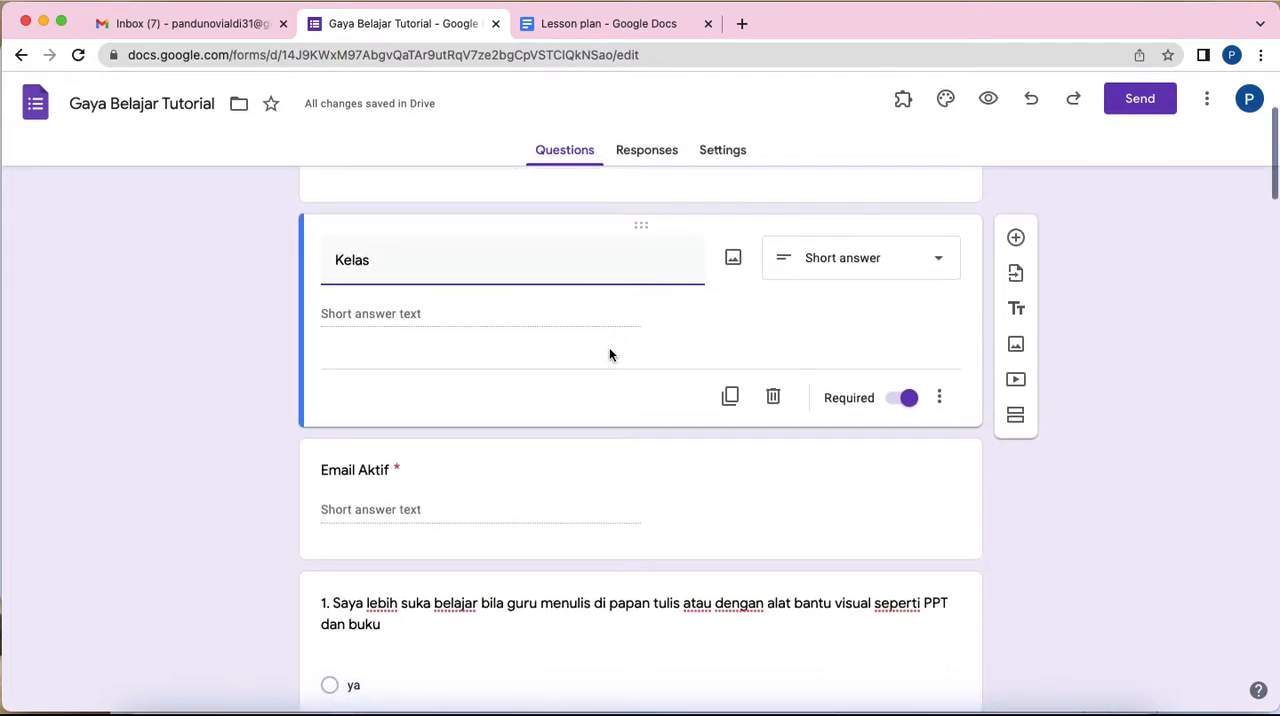
{"action": "left_click", "coordinate": [552, 508]}
{"action": "scroll", "coordinate": [513, 485], "scroll_direction": "down", "scroll_amount": 3}
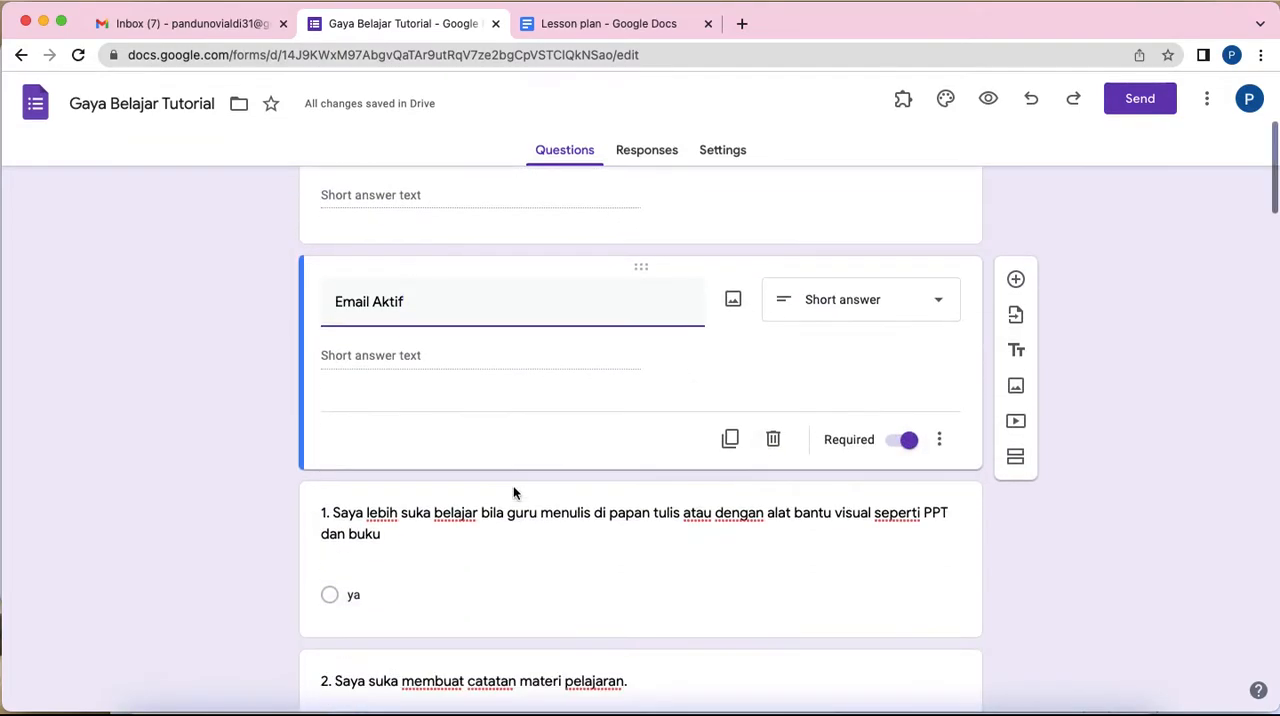
{"action": "scroll", "coordinate": [440, 423], "scroll_direction": "down", "scroll_amount": 3}
{"action": "scroll", "coordinate": [442, 421], "scroll_direction": "down", "scroll_amount": 20}
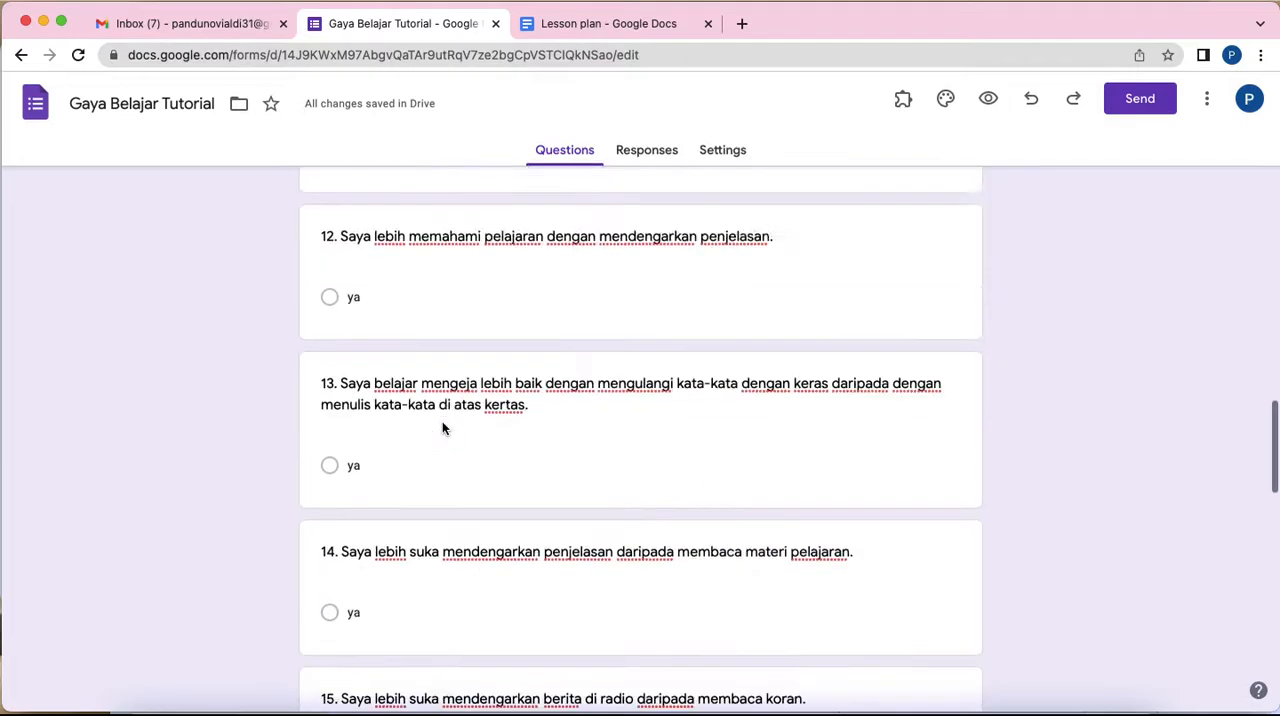
{"action": "scroll", "coordinate": [442, 421], "scroll_direction": "up", "scroll_amount": 20}
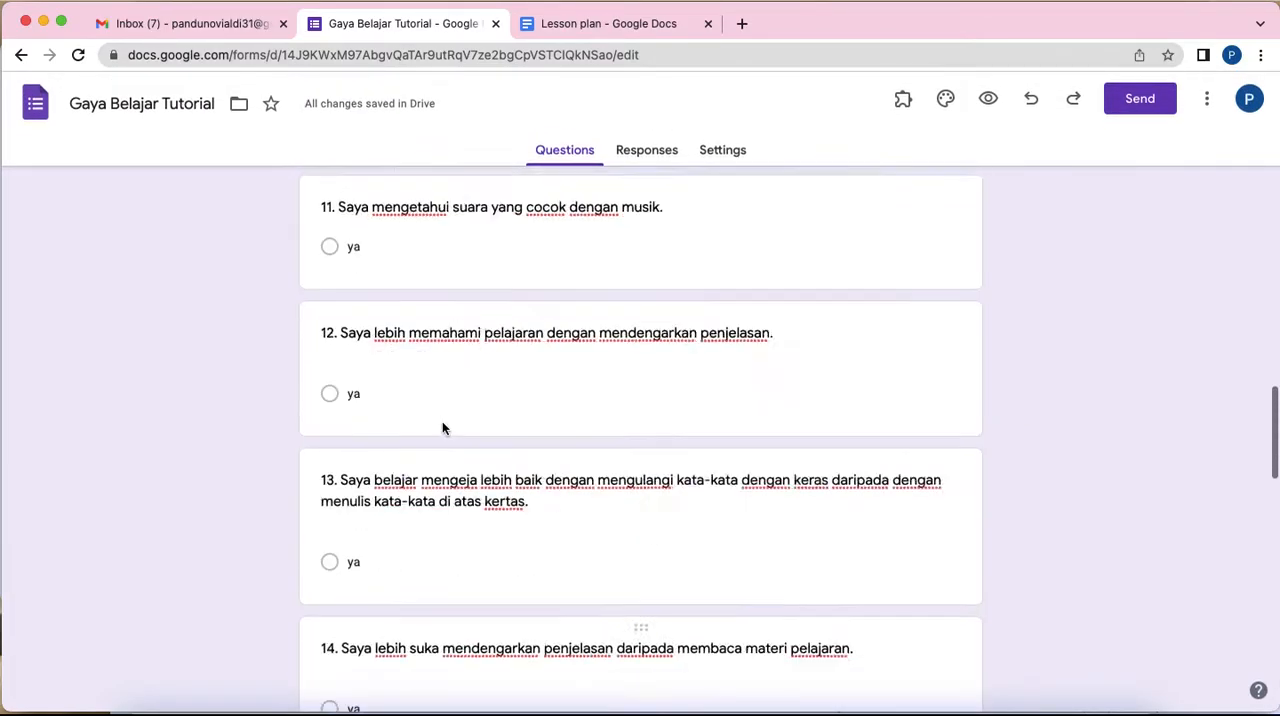
{"action": "scroll", "coordinate": [534, 489], "scroll_direction": "down", "scroll_amount": 20}
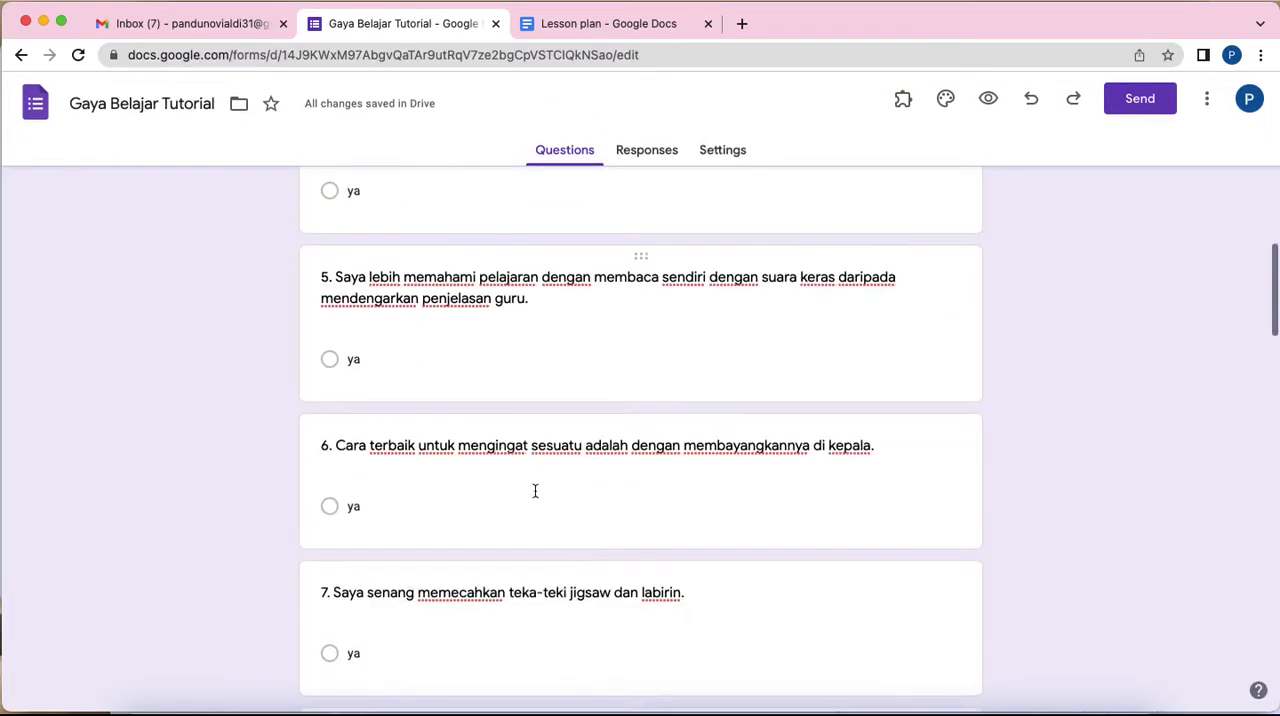
{"action": "scroll", "coordinate": [534, 489], "scroll_direction": "up", "scroll_amount": 20}
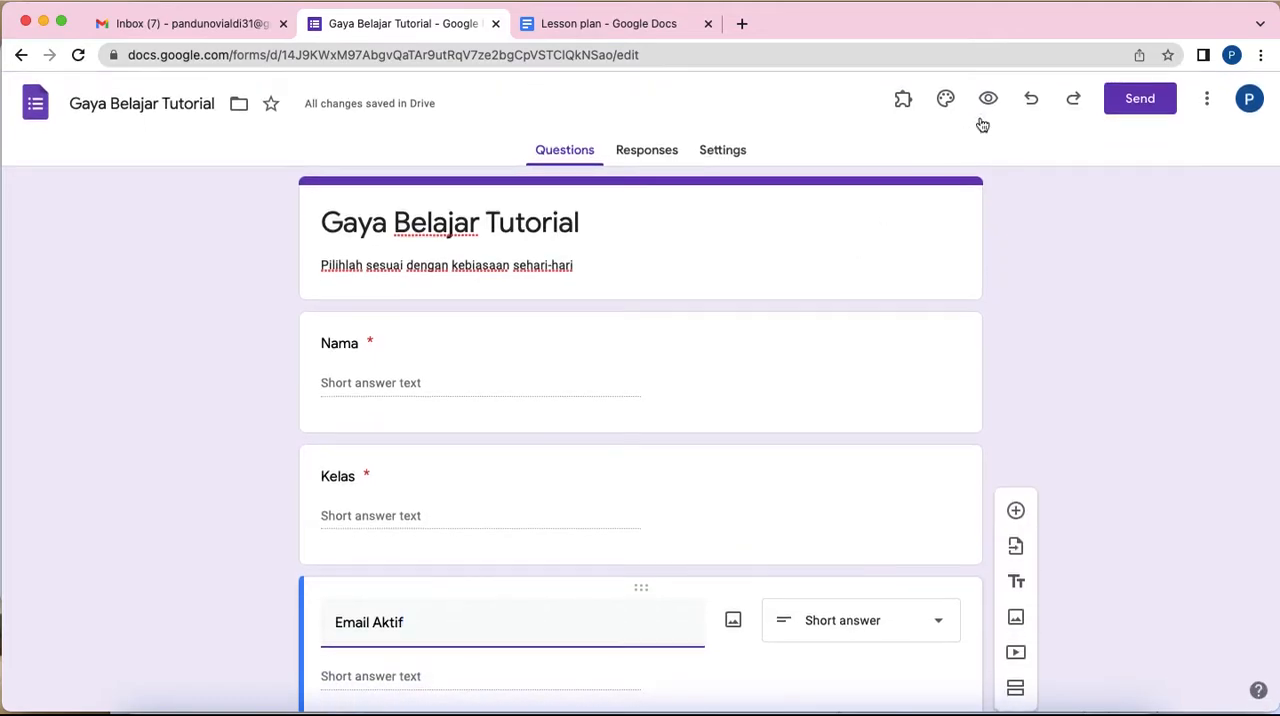
Step: Open the form's preview and look through its identity fields and numbered statements as a respondent would see them
{"action": "left_click", "coordinate": [987, 102]}
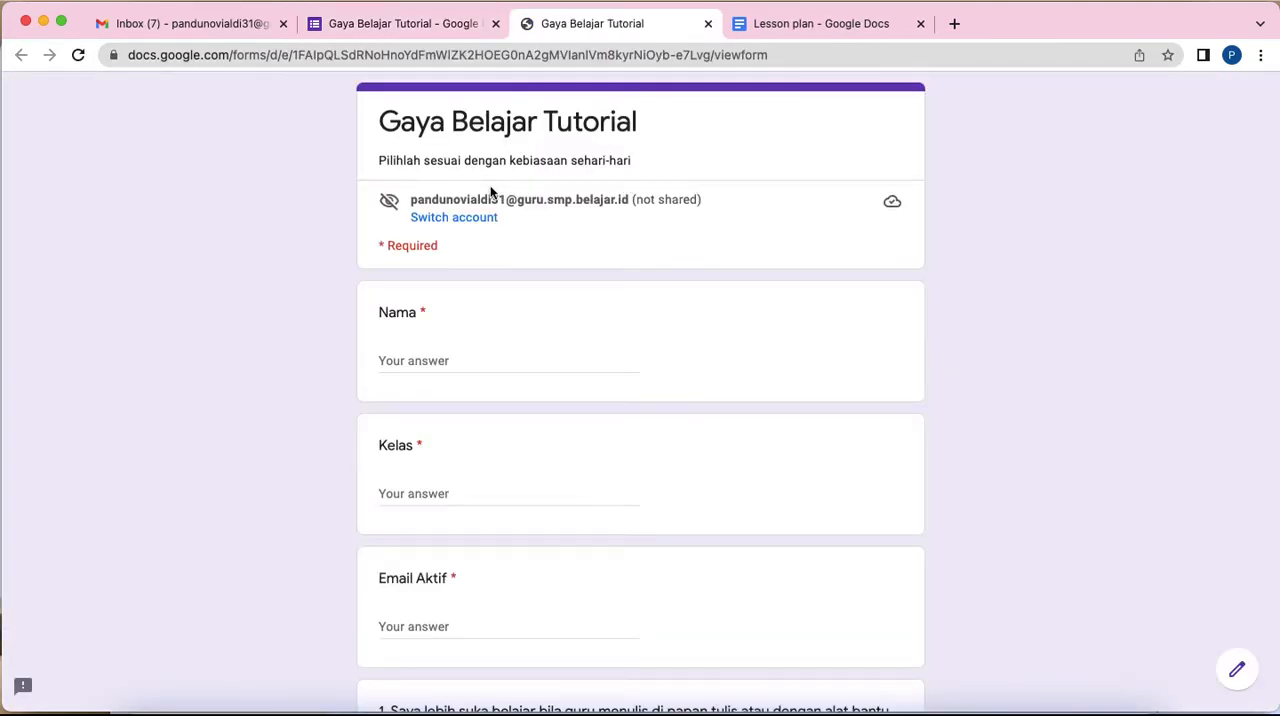
{"action": "scroll", "coordinate": [524, 322], "scroll_direction": "down", "scroll_amount": 5}
{"action": "scroll", "coordinate": [523, 322], "scroll_direction": "down", "scroll_amount": 20}
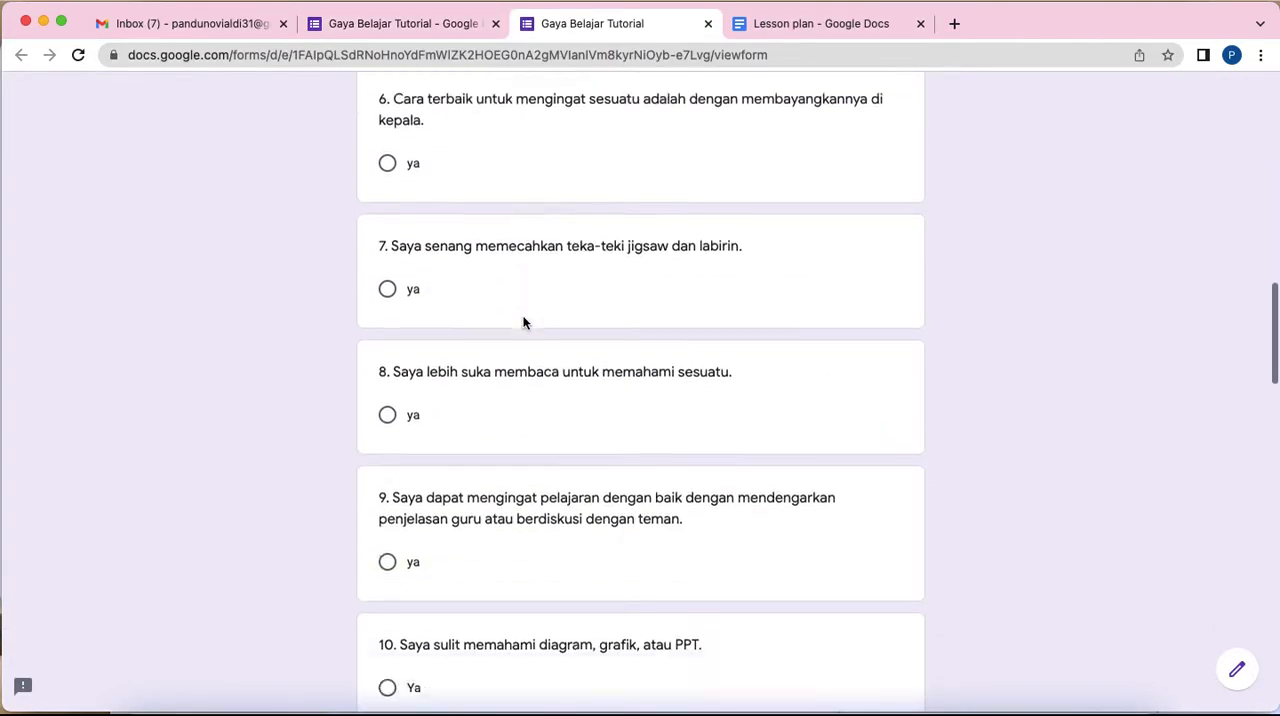
{"action": "scroll", "coordinate": [523, 317], "scroll_direction": "down", "scroll_amount": 4}
{"action": "scroll", "coordinate": [523, 317], "scroll_direction": "up", "scroll_amount": 20}
{"action": "scroll", "coordinate": [523, 322], "scroll_direction": "up", "scroll_amount": 3}
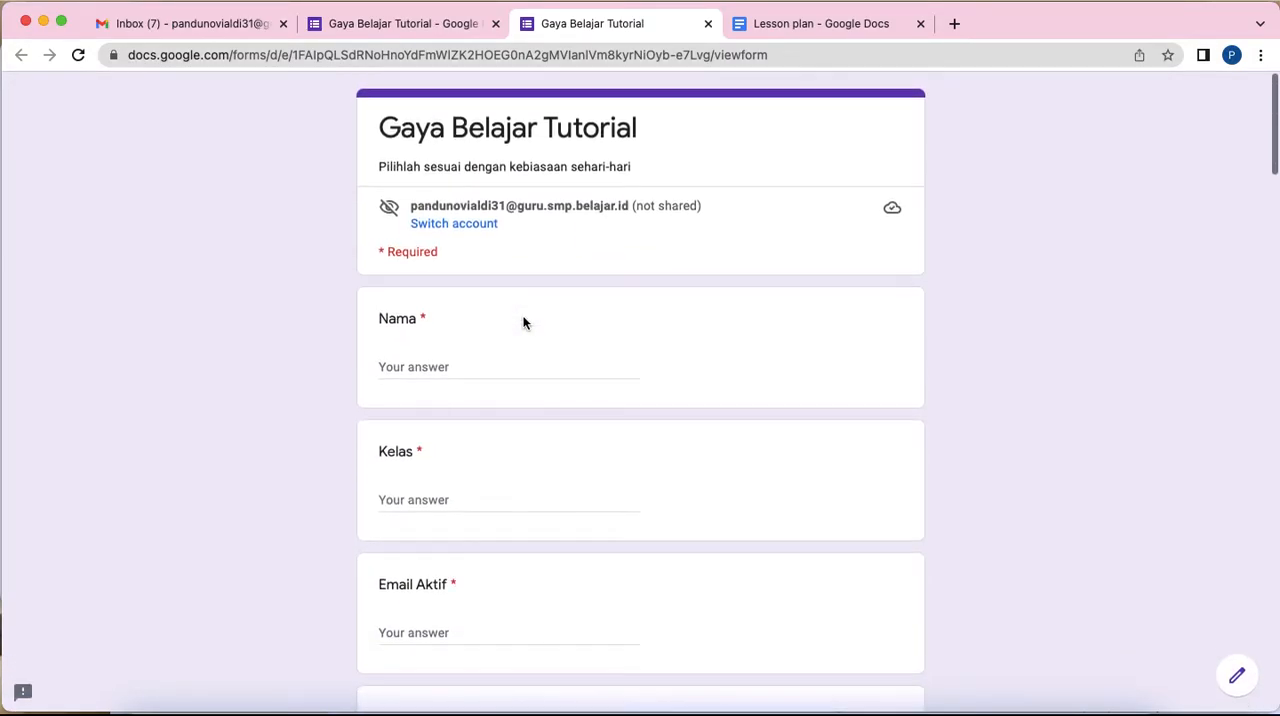
{"action": "scroll", "coordinate": [523, 322], "scroll_direction": "down", "scroll_amount": 20}
{"action": "scroll", "coordinate": [523, 322], "scroll_direction": "up", "scroll_amount": 20}
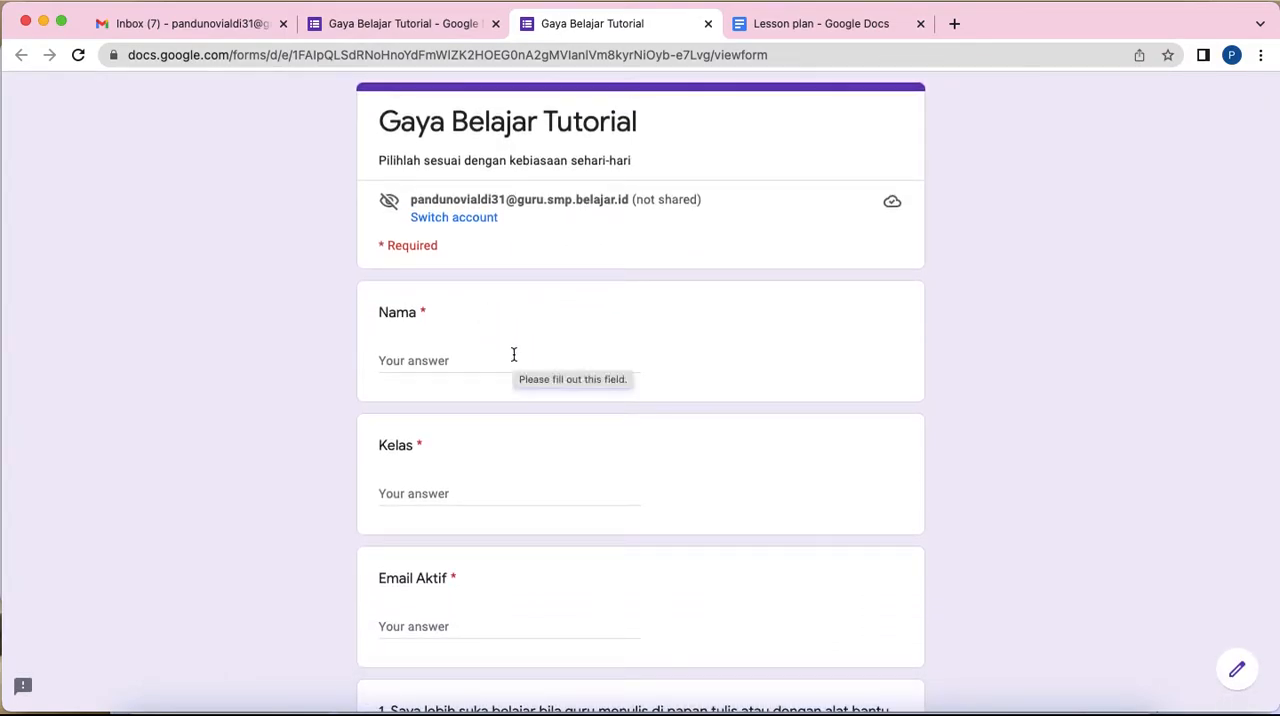
Step: Fill in the sample response with "tesss" as Nama and "VII A" as Kelas
{"action": "left_click", "coordinate": [516, 356]}
{"action": "type", "text": "tesss"}
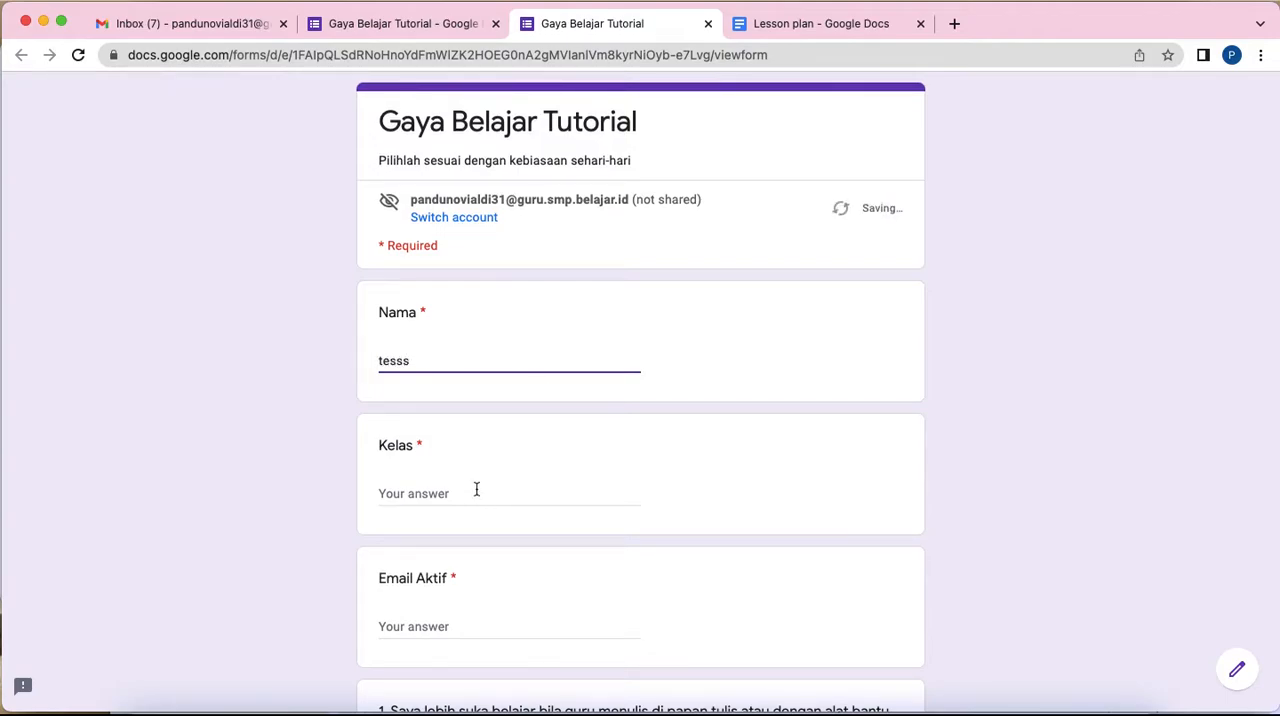
{"action": "left_click", "coordinate": [476, 489]}
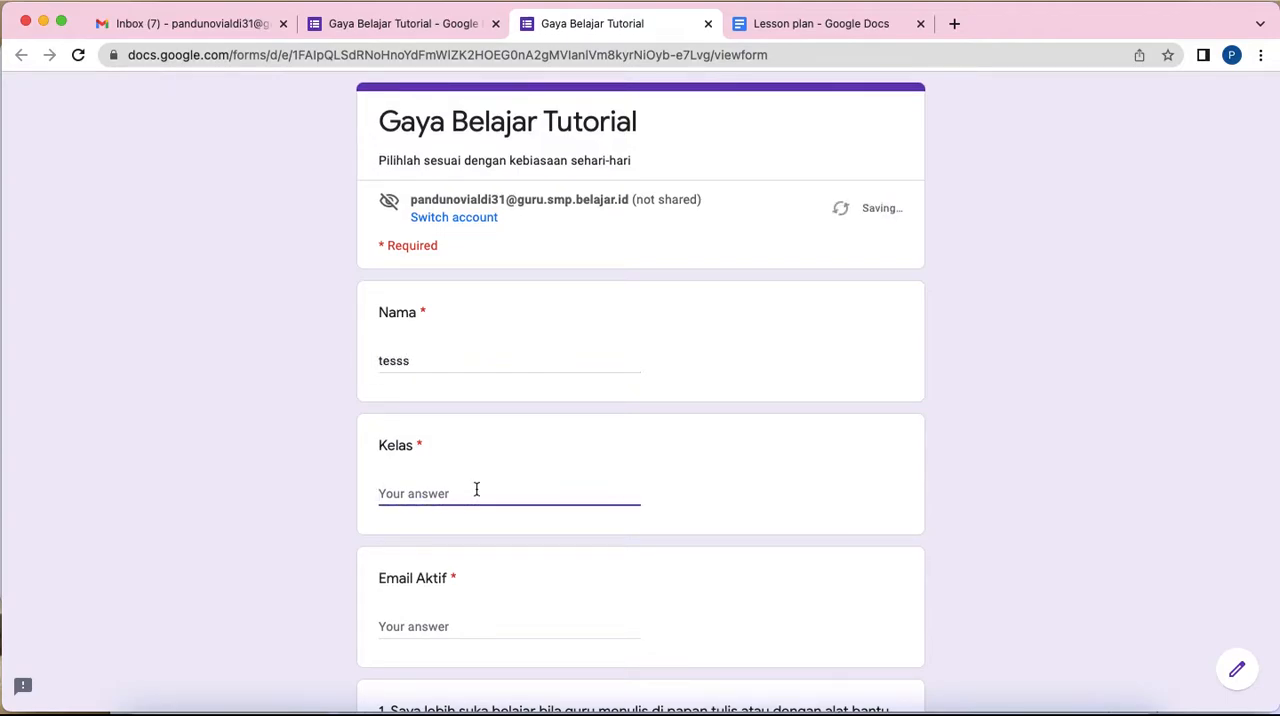
{"action": "type", "text": "V"}
{"action": "key", "text": "BackSpace"}
{"action": "type", "text": "VII A"}
Step: Copy the signed-in account's e-mail address into the Email Aktif field and answer "ya" to statement 1
{"action": "scroll", "coordinate": [549, 531], "scroll_direction": "down", "scroll_amount": 4}
{"action": "left_click", "coordinate": [497, 432]}
{"action": "scroll", "coordinate": [587, 424], "scroll_direction": "up", "scroll_amount": 2}
{"action": "scroll", "coordinate": [586, 423], "scroll_direction": "up", "scroll_amount": 2}
{"action": "scroll", "coordinate": [586, 423], "scroll_direction": "down", "scroll_amount": 2}
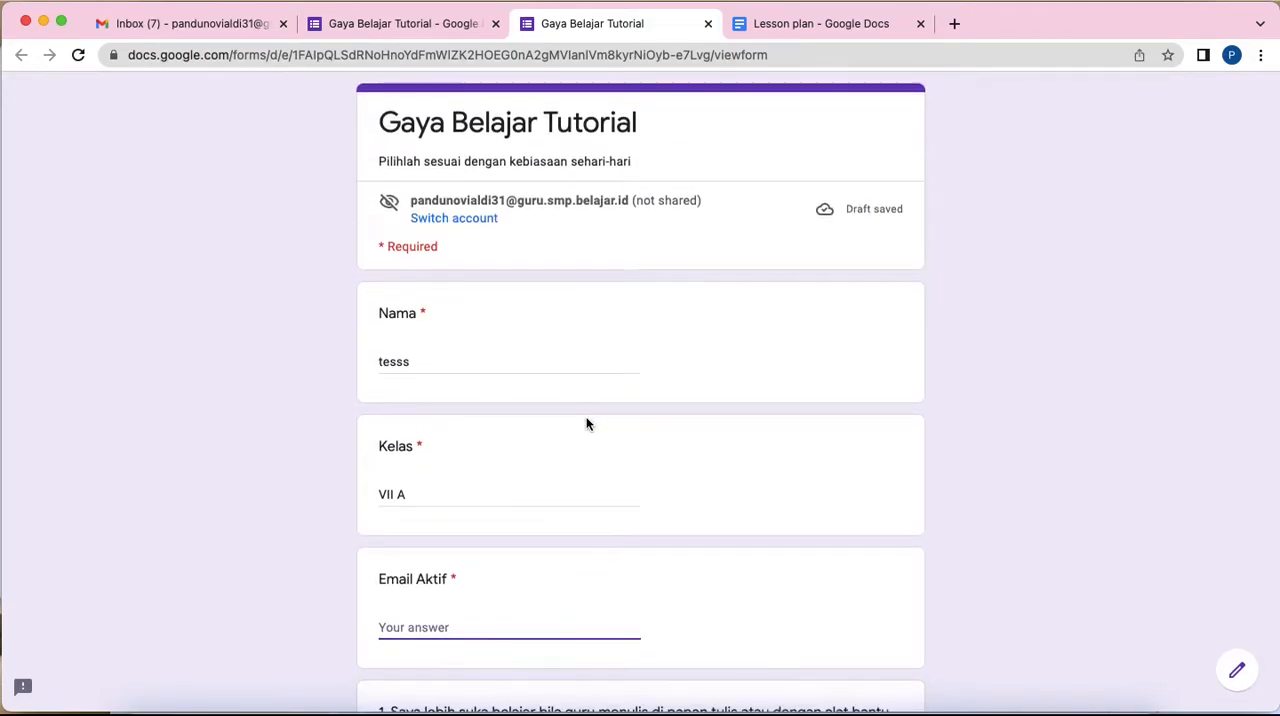
{"action": "left_click_drag", "start_coordinate": [411, 149], "coordinate": [632, 150]}
{"action": "key", "text": "super+c"}
{"action": "scroll", "coordinate": [350, 414], "scroll_direction": "down", "scroll_amount": 3}
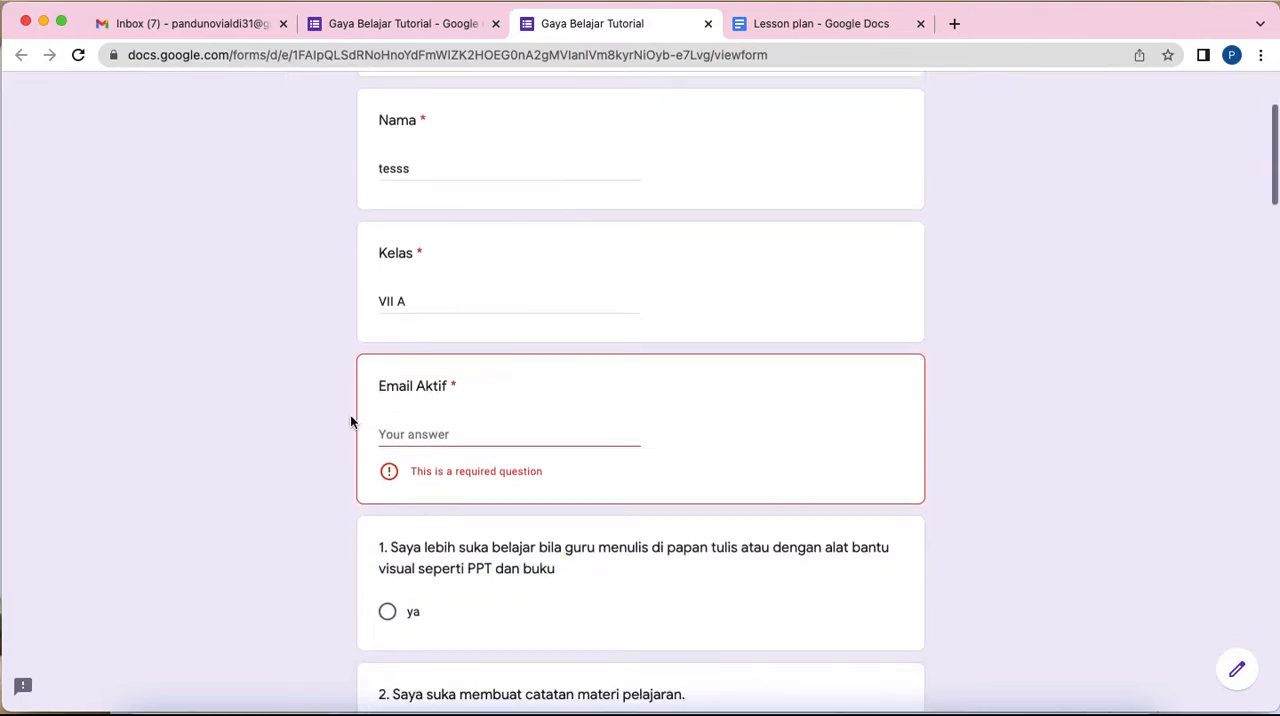
{"action": "left_click", "coordinate": [475, 323]}
{"action": "key", "text": "super+v"}
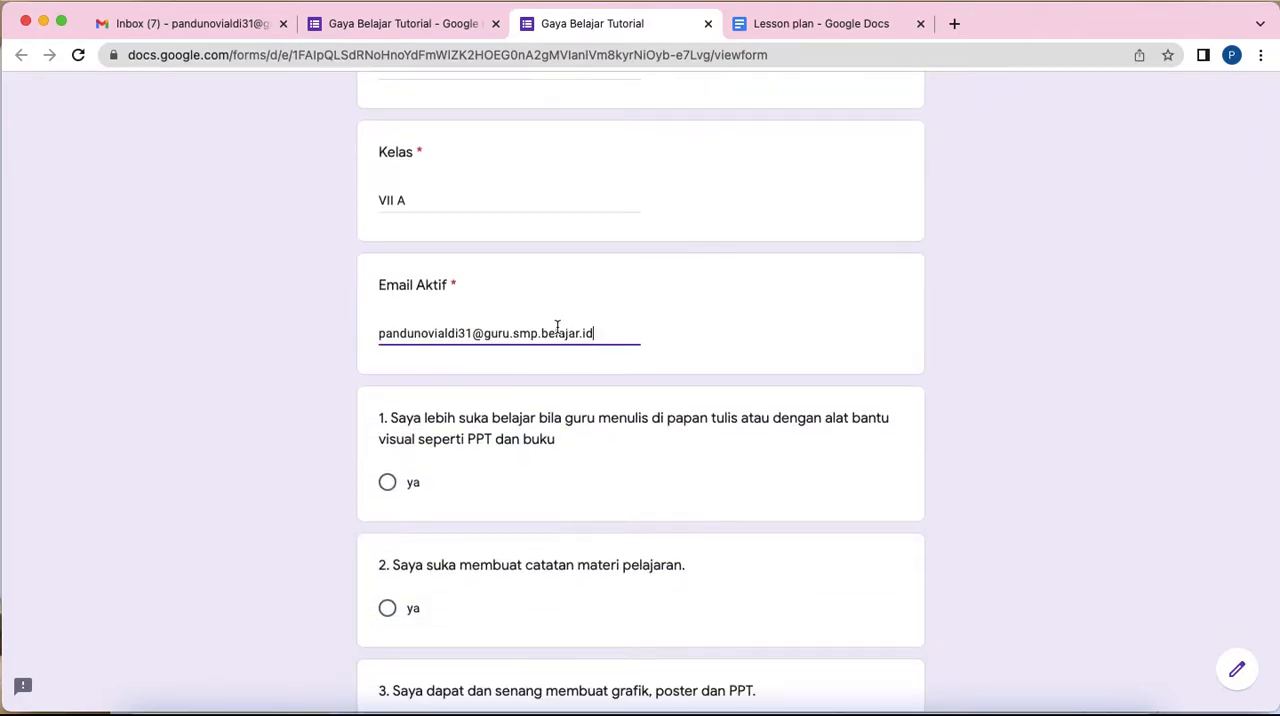
{"action": "left_click", "coordinate": [388, 483]}
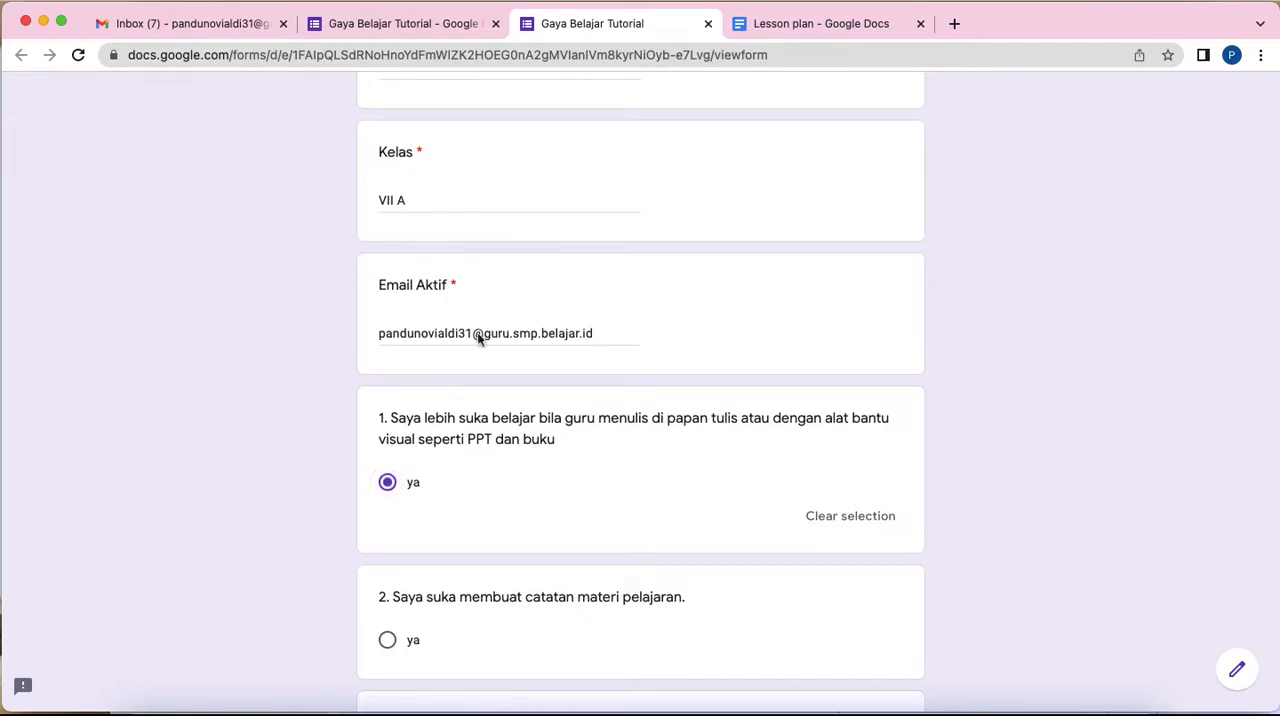
{"action": "scroll", "coordinate": [483, 331], "scroll_direction": "up", "scroll_amount": 3}
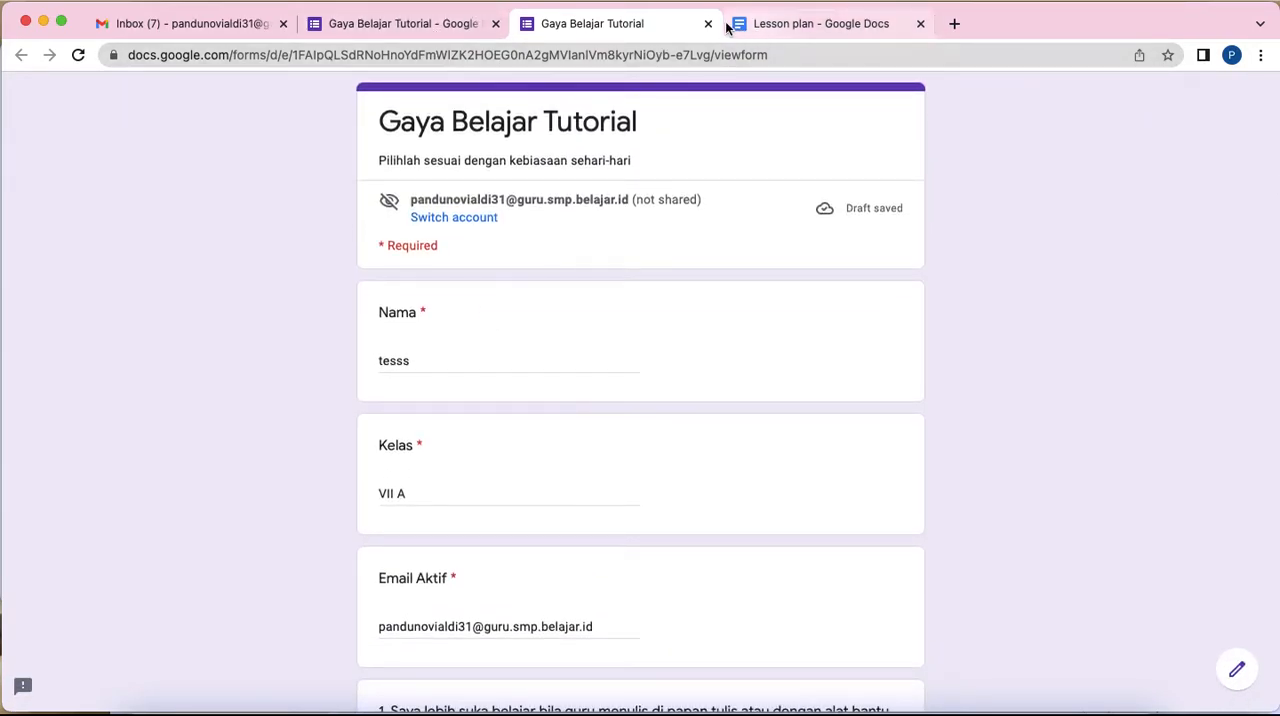
Step: Close the preview and create a new spreadsheet as the destination for the form's responses
{"action": "left_click", "coordinate": [708, 24]}
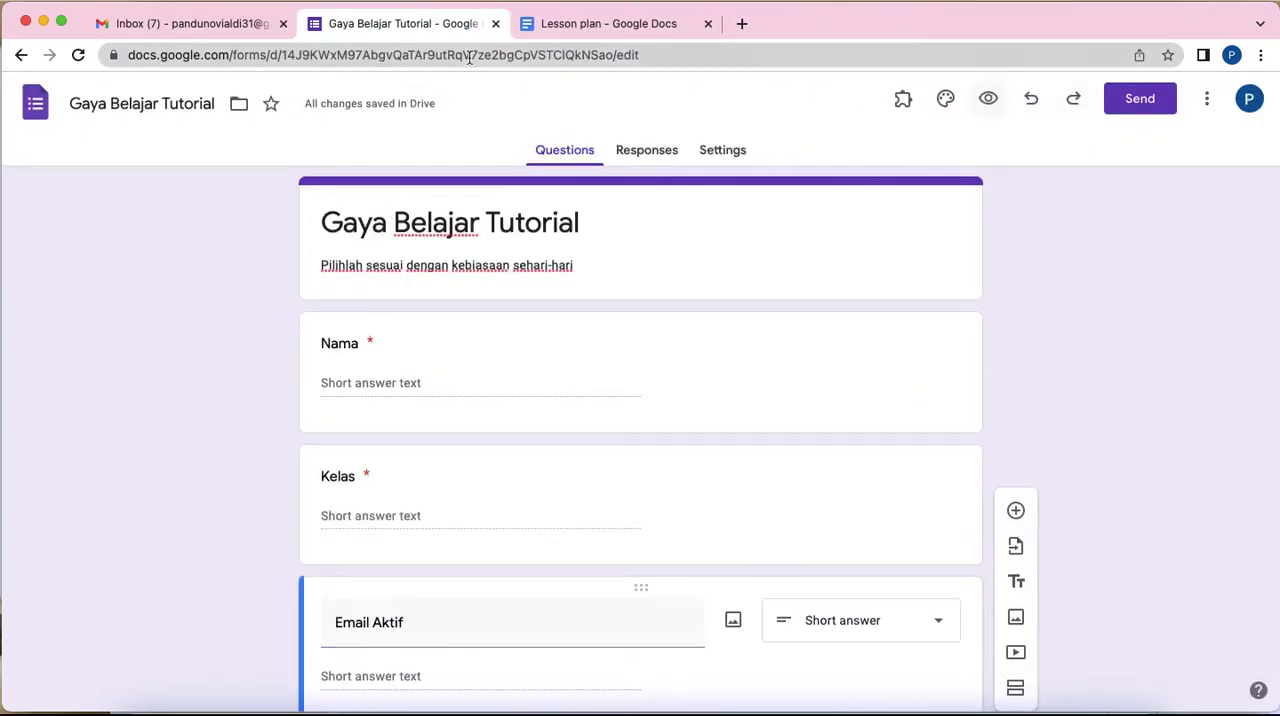
{"action": "left_click", "coordinate": [646, 151]}
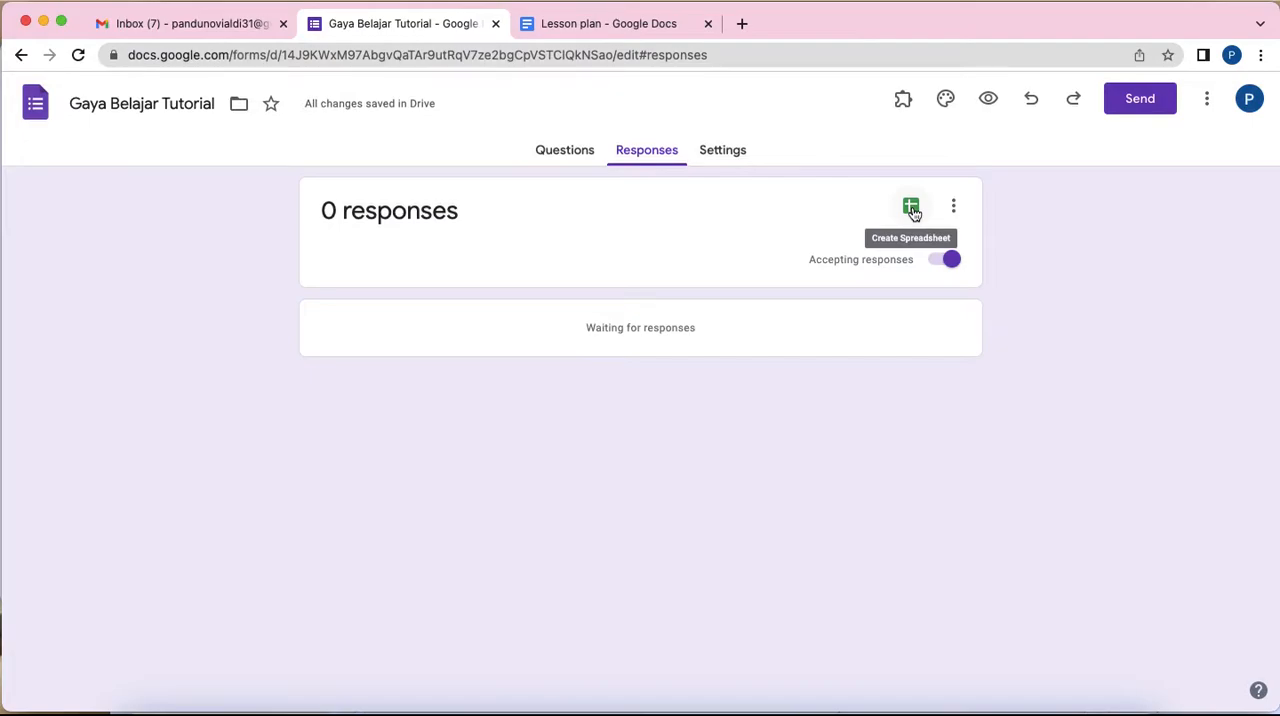
{"action": "left_click", "coordinate": [911, 208]}
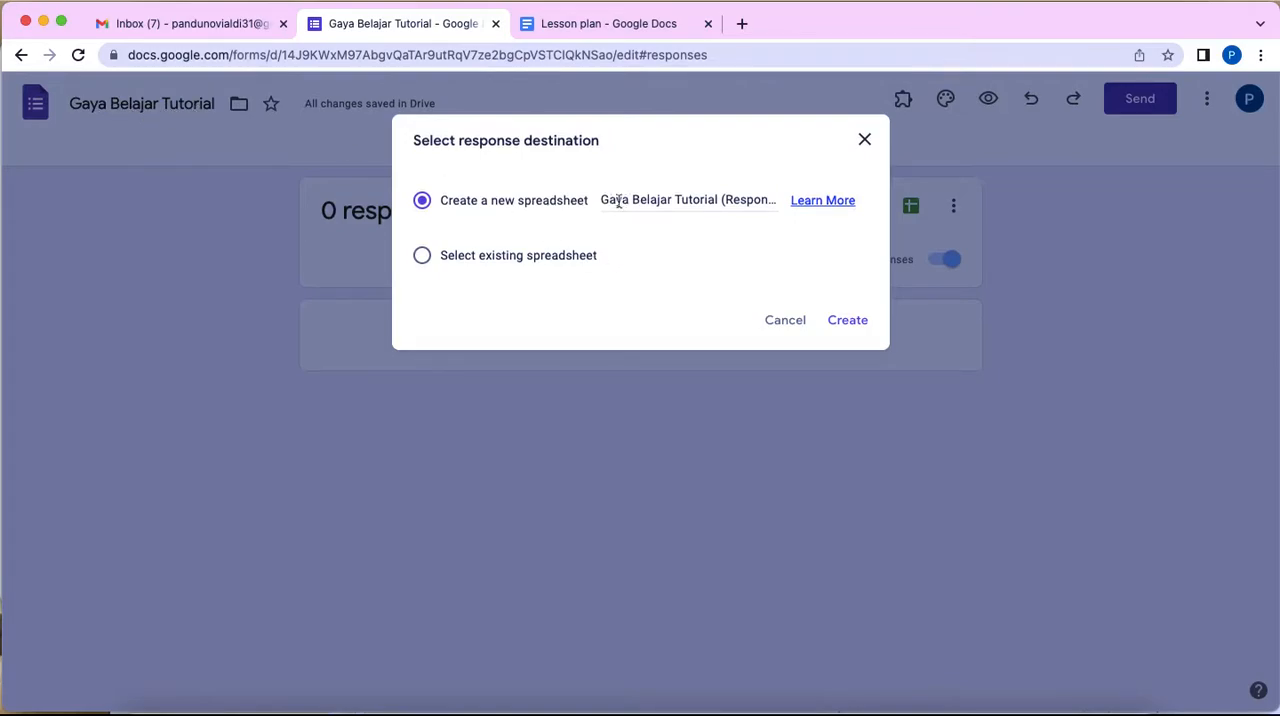
{"action": "left_click", "coordinate": [856, 323]}
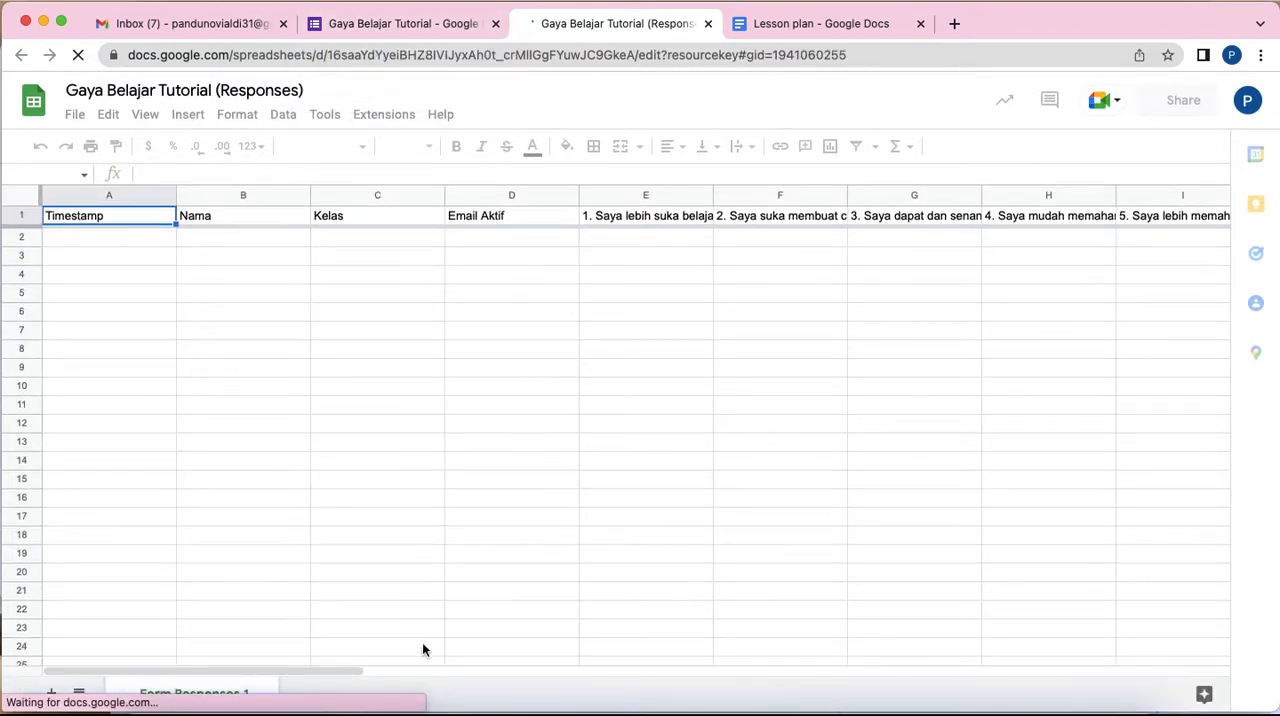
{"action": "left_click_drag", "start_coordinate": [340, 670], "coordinate": [168, 616]}
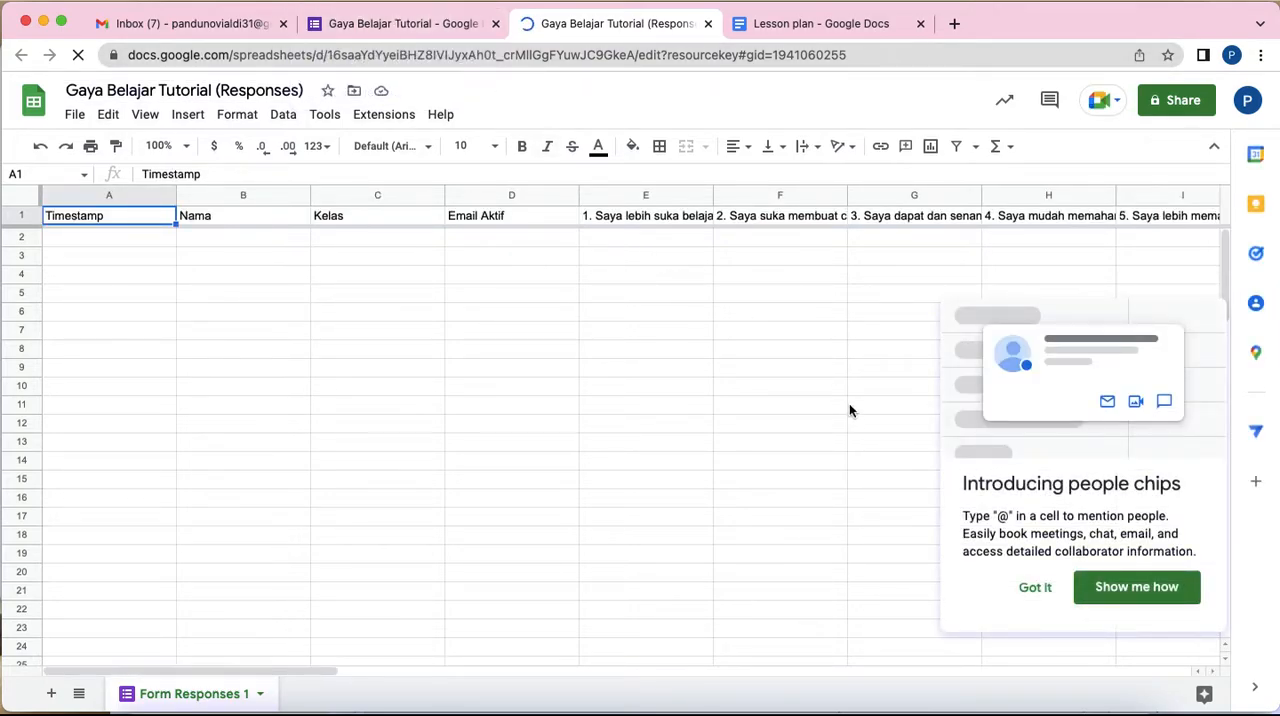
{"action": "left_click", "coordinate": [1036, 591]}
Step: Reopen the form's preview and answer "ya" to statements 3, 4 and 7 of the sample response
{"action": "left_click", "coordinate": [383, 25]}
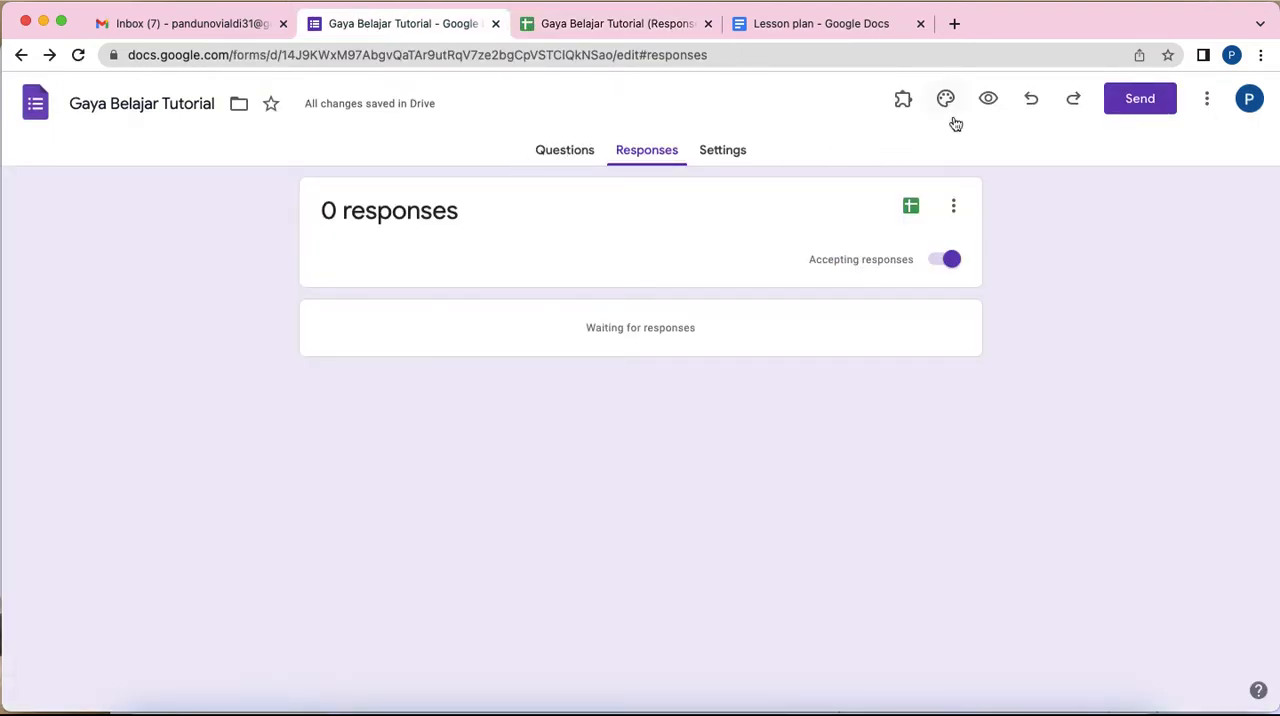
{"action": "left_click", "coordinate": [568, 152]}
{"action": "left_click", "coordinate": [988, 99]}
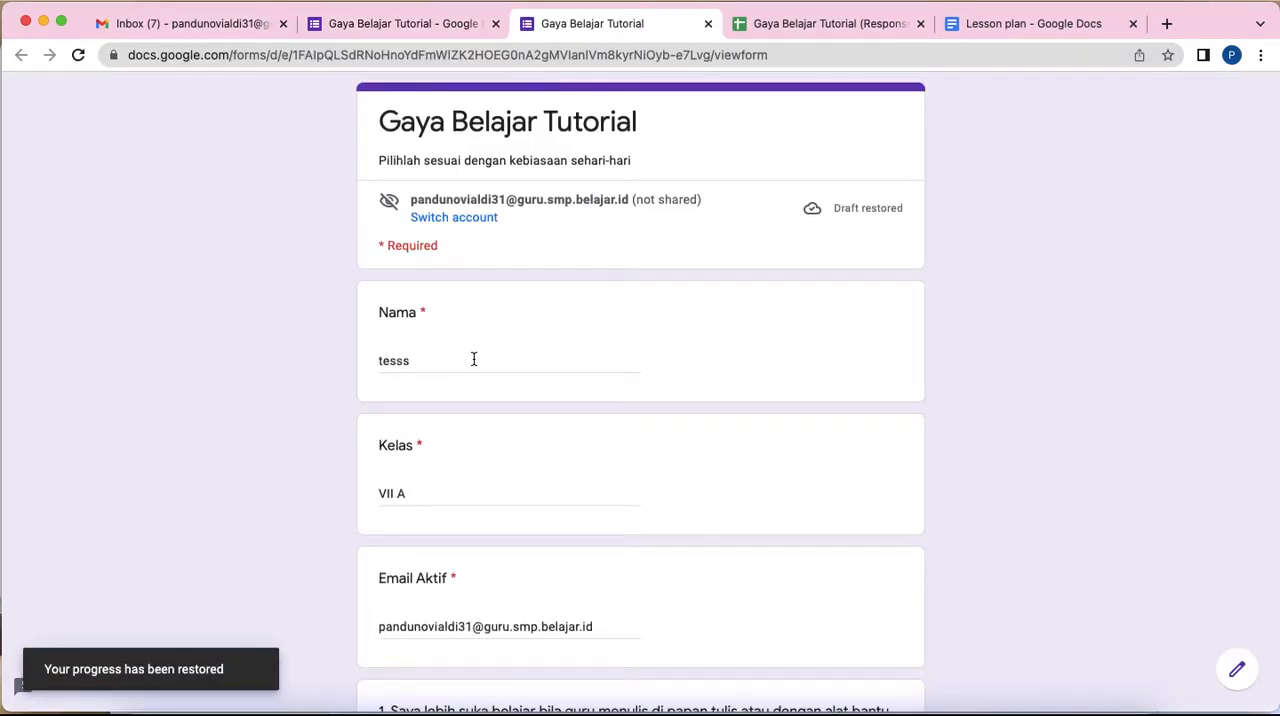
{"action": "scroll", "coordinate": [481, 525], "scroll_direction": "down", "scroll_amount": 5}
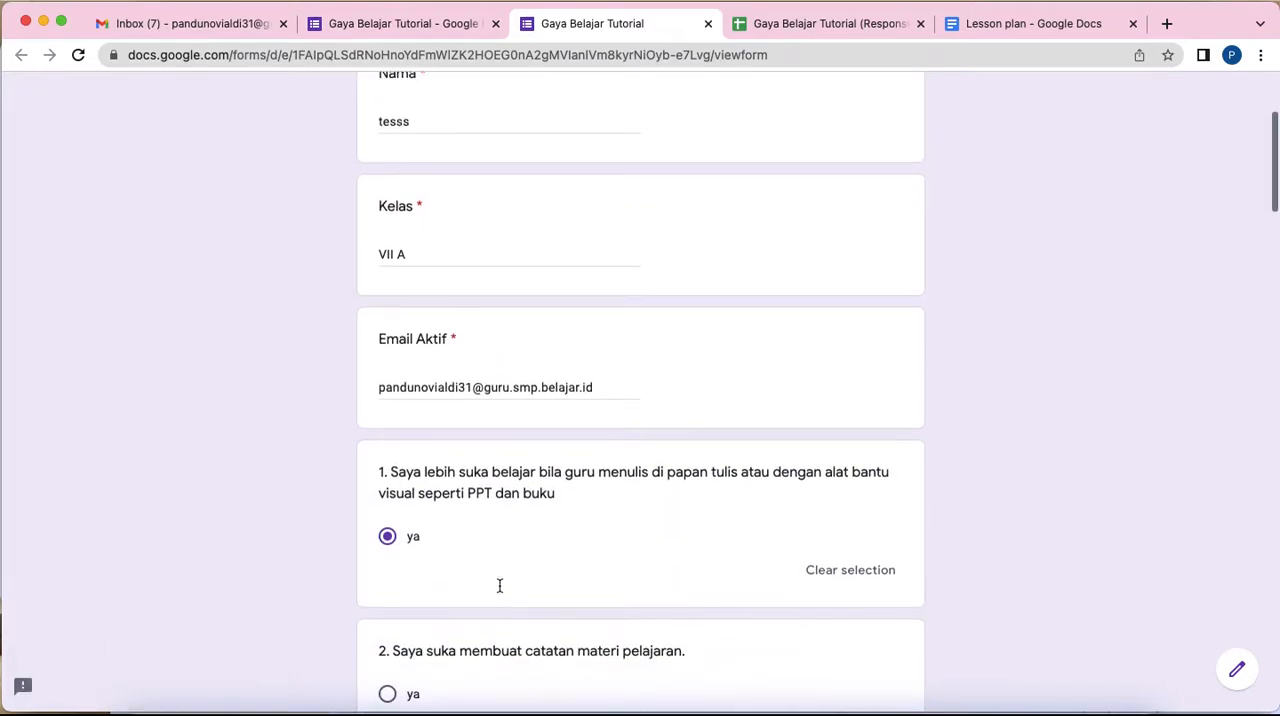
{"action": "scroll", "coordinate": [500, 560], "scroll_direction": "down", "scroll_amount": 4}
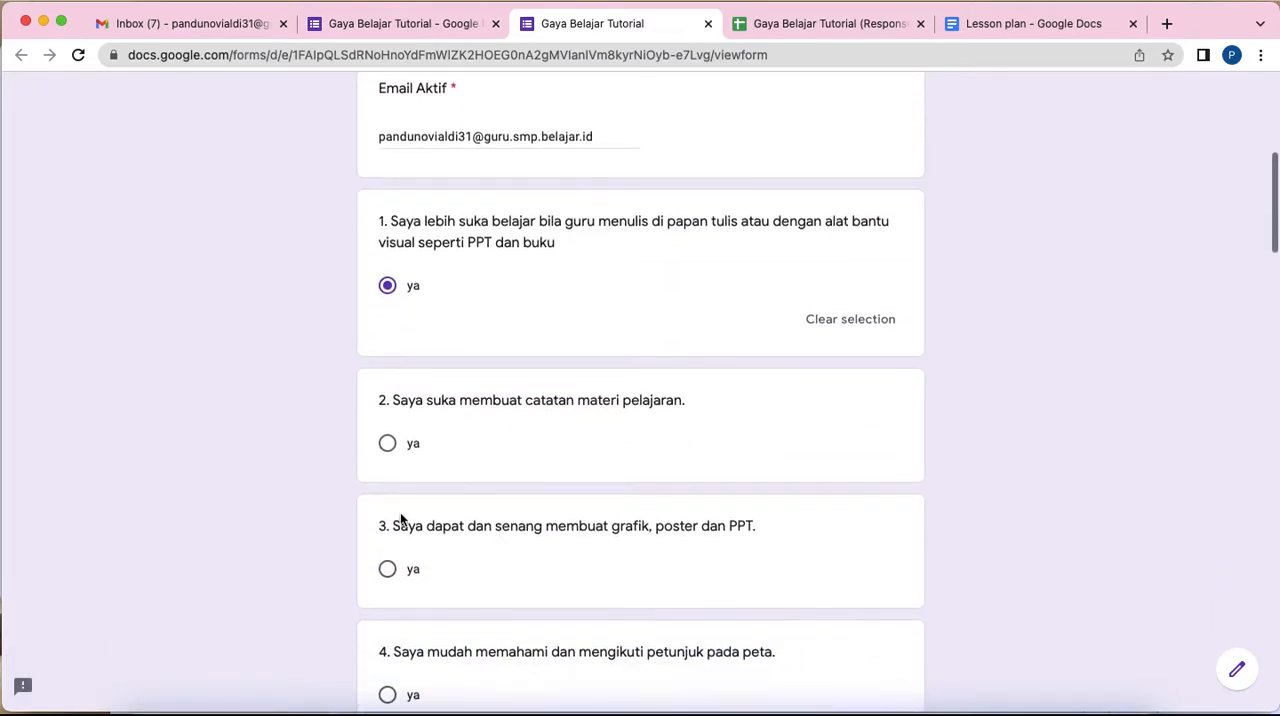
{"action": "left_click", "coordinate": [386, 571]}
{"action": "scroll", "coordinate": [384, 577], "scroll_direction": "down", "scroll_amount": 3}
{"action": "left_click", "coordinate": [387, 535]}
{"action": "scroll", "coordinate": [389, 540], "scroll_direction": "down", "scroll_amount": 4}
{"action": "scroll", "coordinate": [414, 602], "scroll_direction": "down", "scroll_amount": 4}
{"action": "left_click", "coordinate": [388, 478]}
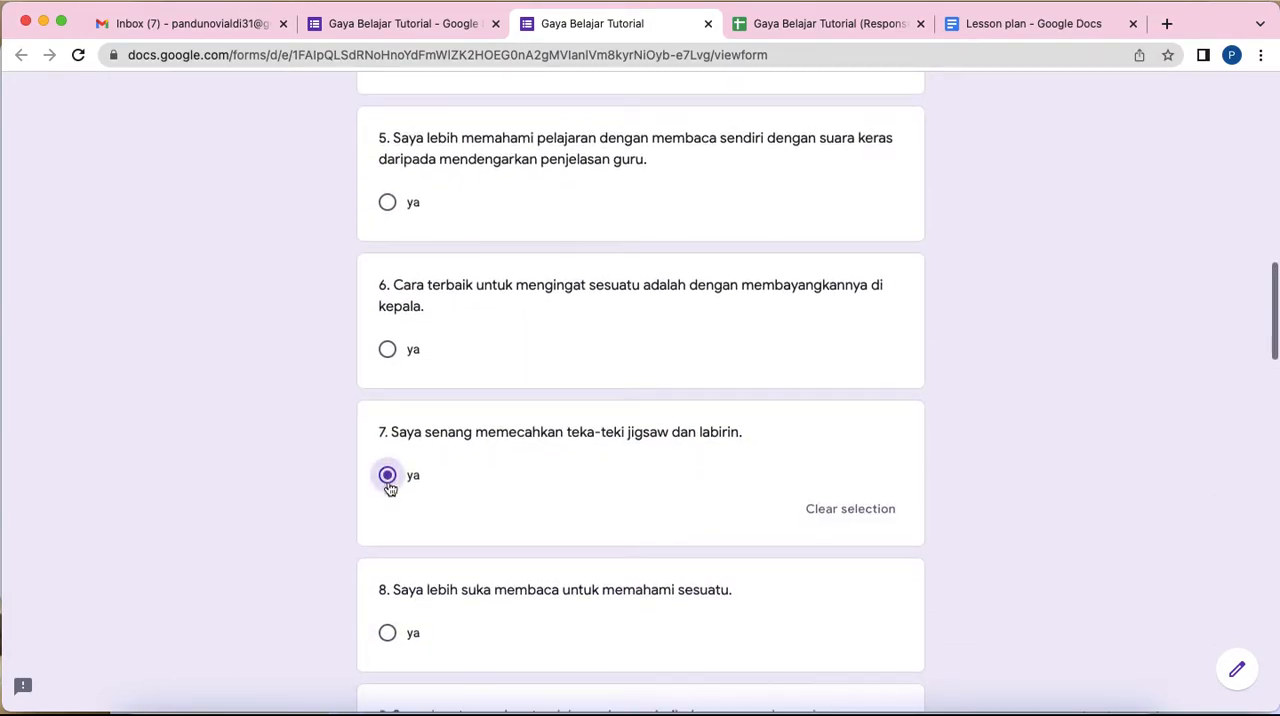
Step: Answer "ya" to statements 8, 11 and 13 of the sample response
{"action": "scroll", "coordinate": [390, 487], "scroll_direction": "down", "scroll_amount": 3}
{"action": "scroll", "coordinate": [390, 483], "scroll_direction": "down", "scroll_amount": 5}
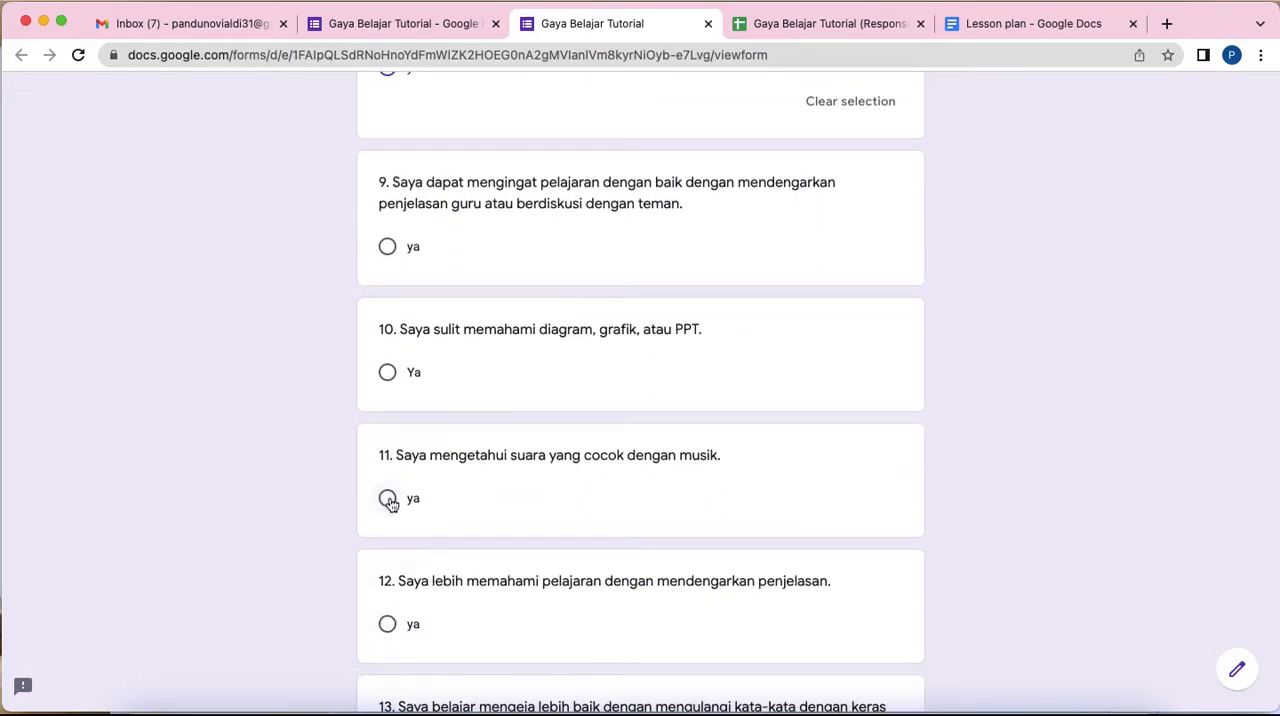
{"action": "left_click", "coordinate": [388, 498]}
{"action": "scroll", "coordinate": [390, 500], "scroll_direction": "down", "scroll_amount": 7}
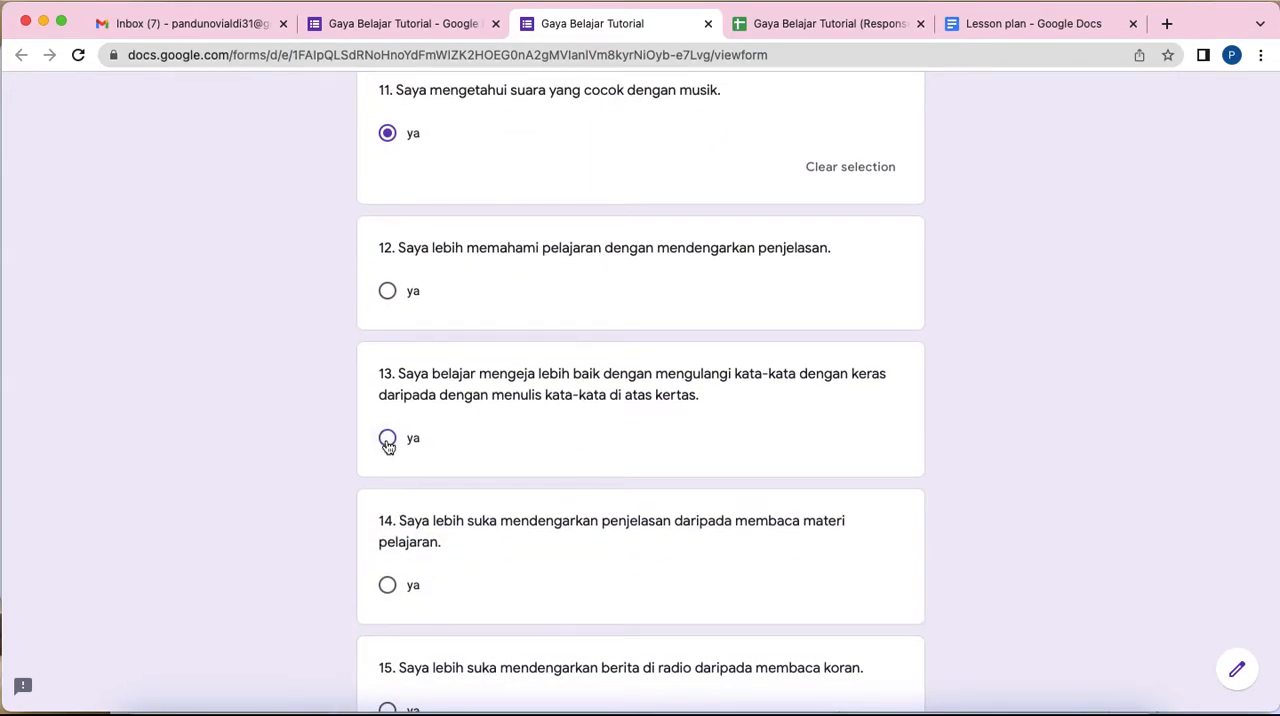
{"action": "left_click", "coordinate": [388, 440]}
Step: Answer "ya" to statements 20 through 24 and submit the sample response
{"action": "scroll", "coordinate": [451, 477], "scroll_direction": "down", "scroll_amount": 18}
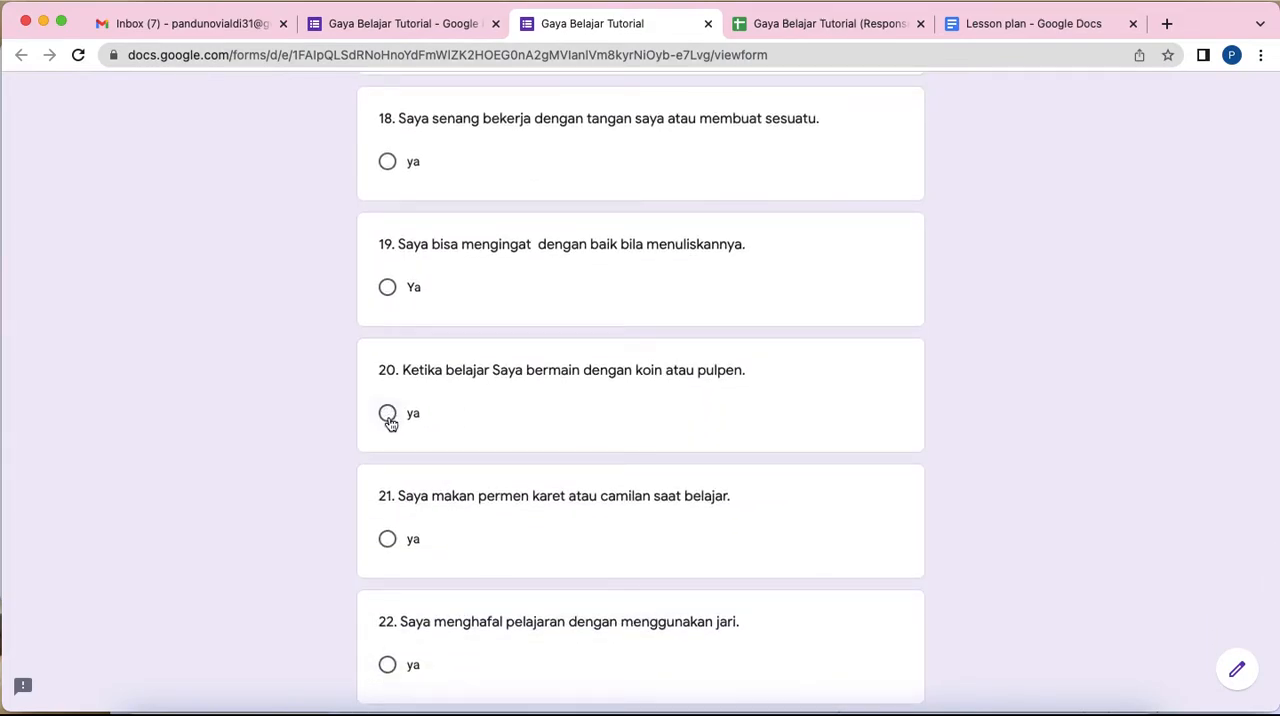
{"action": "left_click", "coordinate": [387, 413]}
{"action": "scroll", "coordinate": [390, 428], "scroll_direction": "down", "scroll_amount": 5}
{"action": "left_click", "coordinate": [387, 370]}
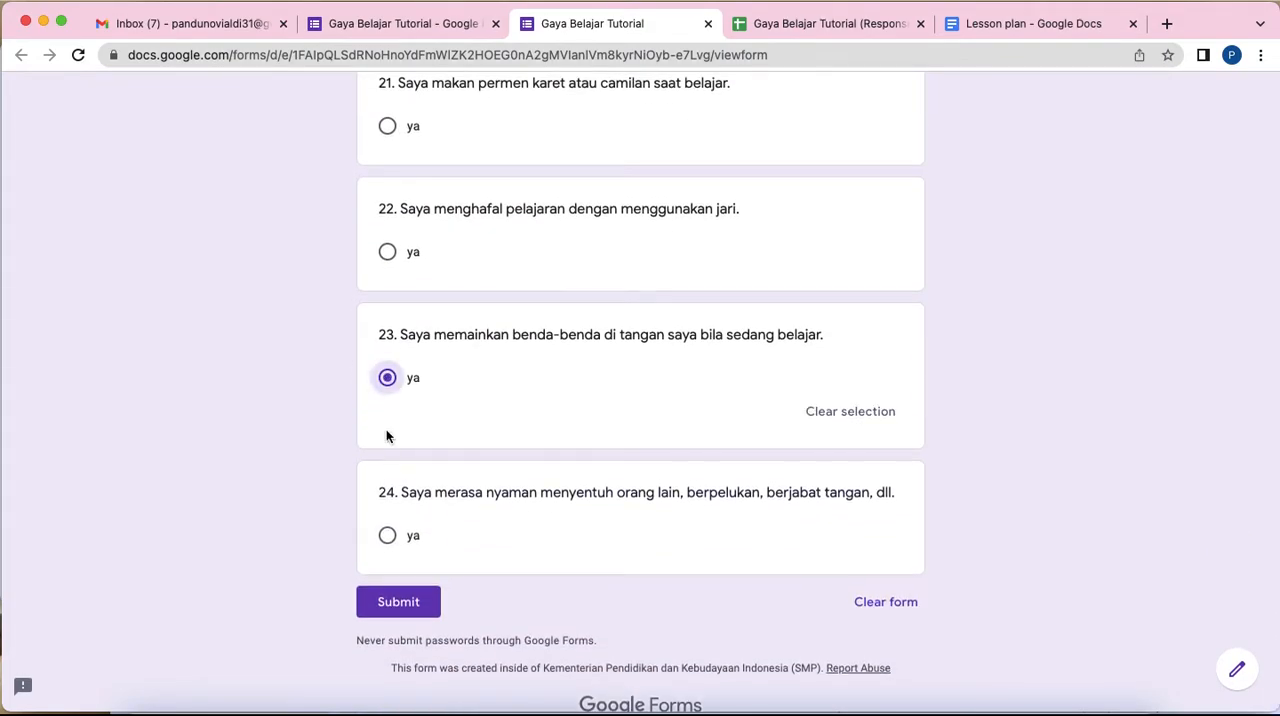
{"action": "left_click", "coordinate": [387, 535]}
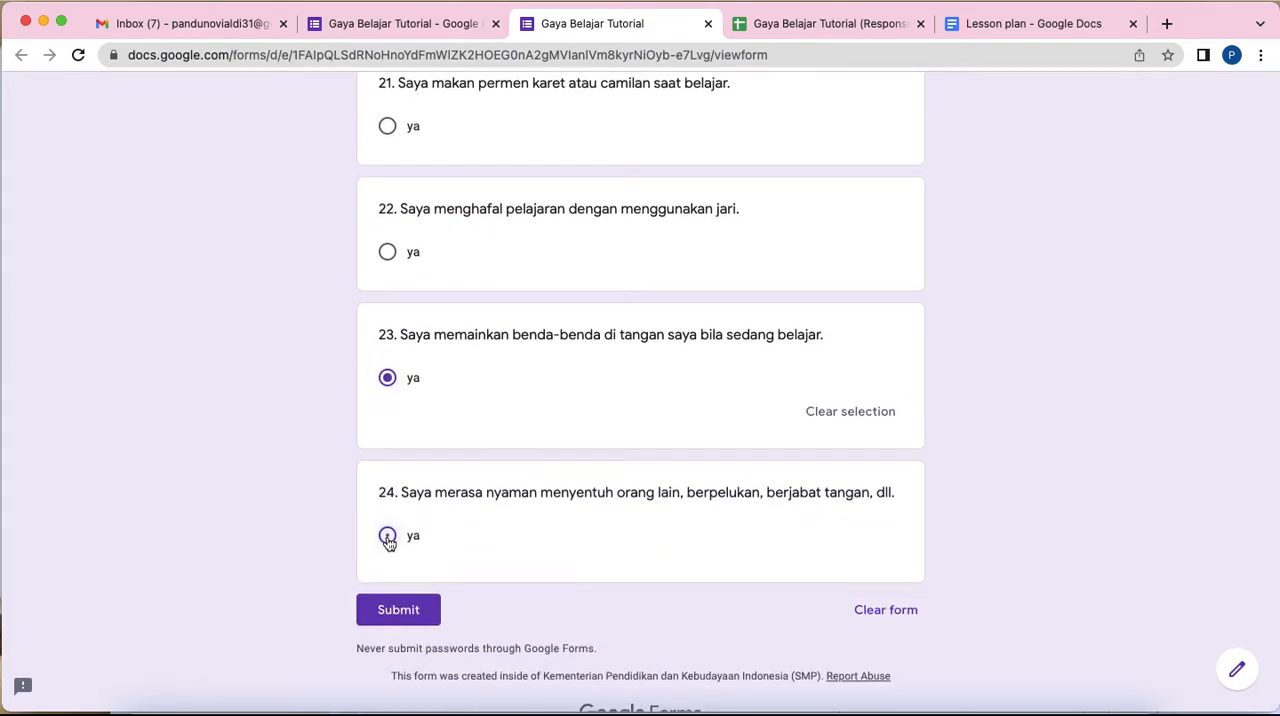
{"action": "left_click", "coordinate": [388, 253]}
{"action": "left_click", "coordinate": [389, 126]}
{"action": "scroll", "coordinate": [490, 200], "scroll_direction": "down", "scroll_amount": 2}
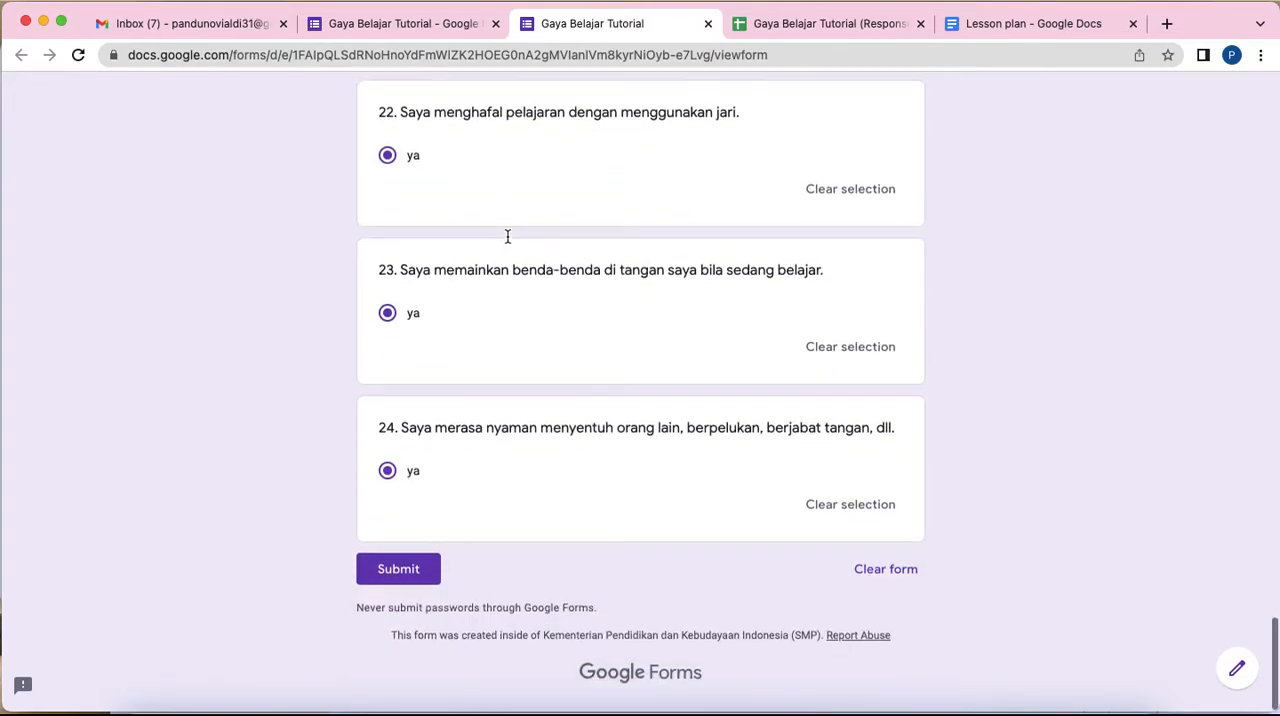
{"action": "left_click", "coordinate": [400, 571]}
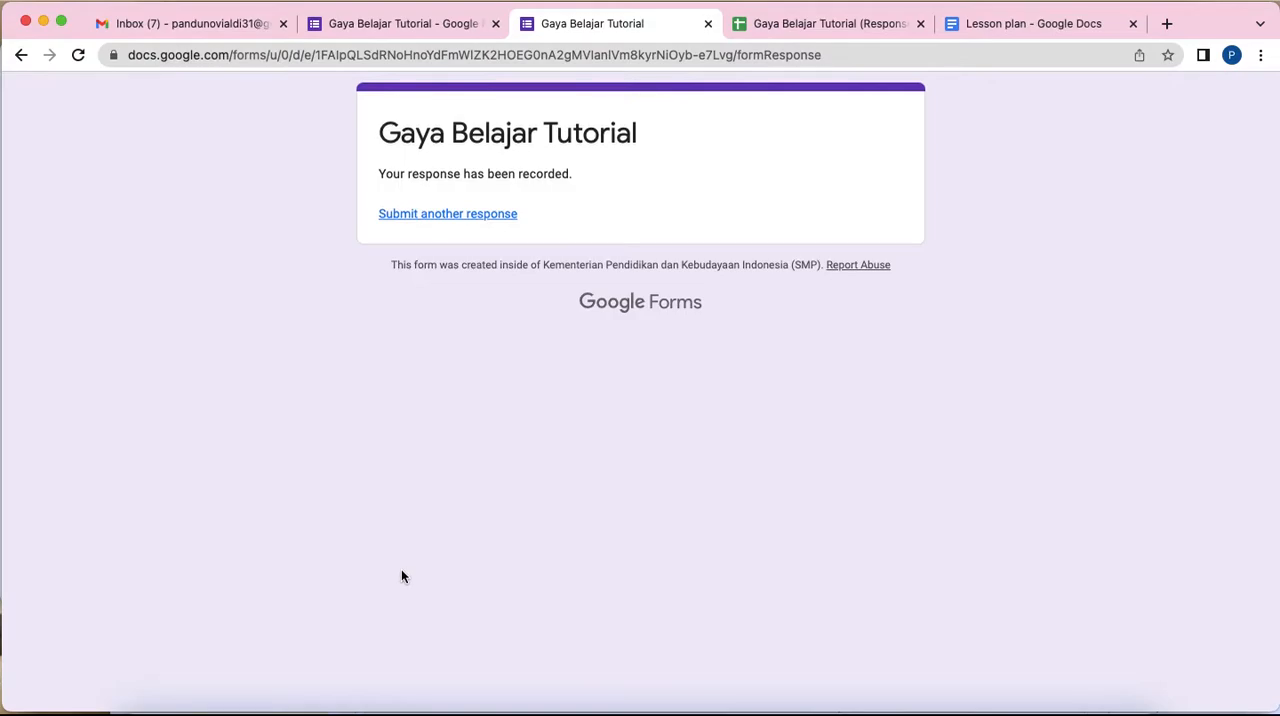
Step: Switch to the responses spreadsheet and examine the submitted row's identity data and answers across the statement columns
{"action": "left_click", "coordinate": [797, 24]}
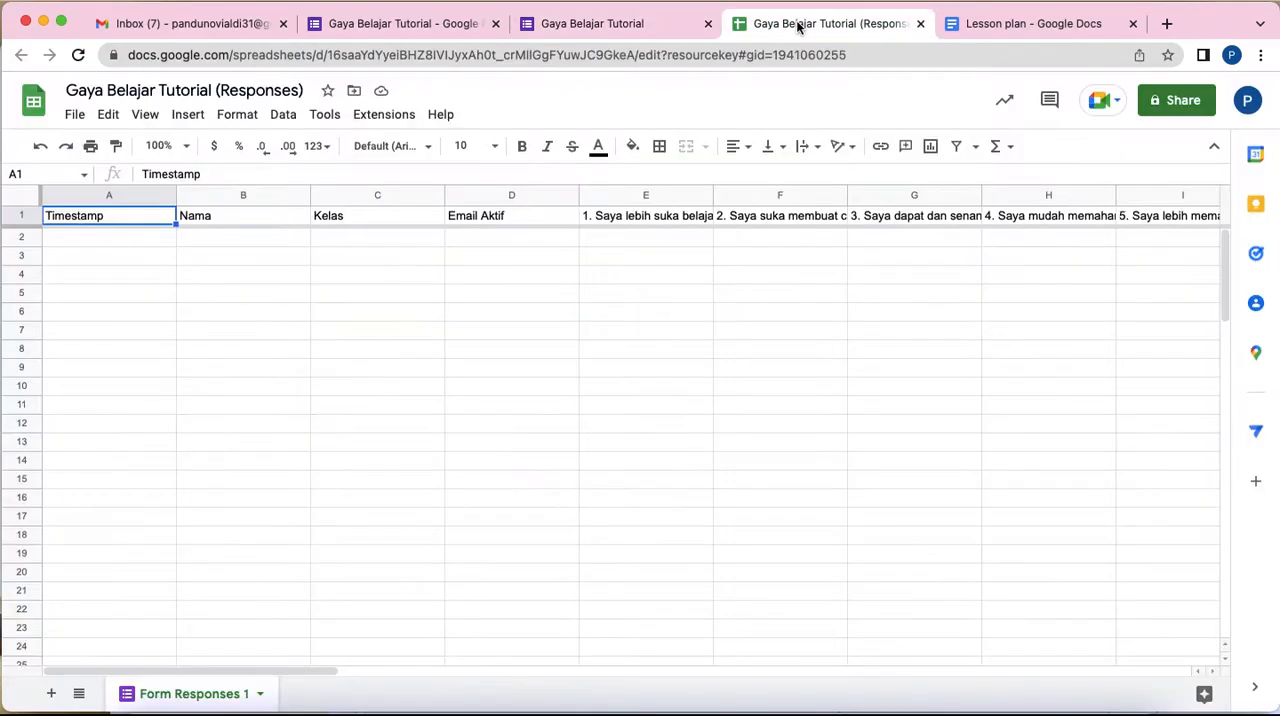
{"action": "left_click", "coordinate": [122, 243]}
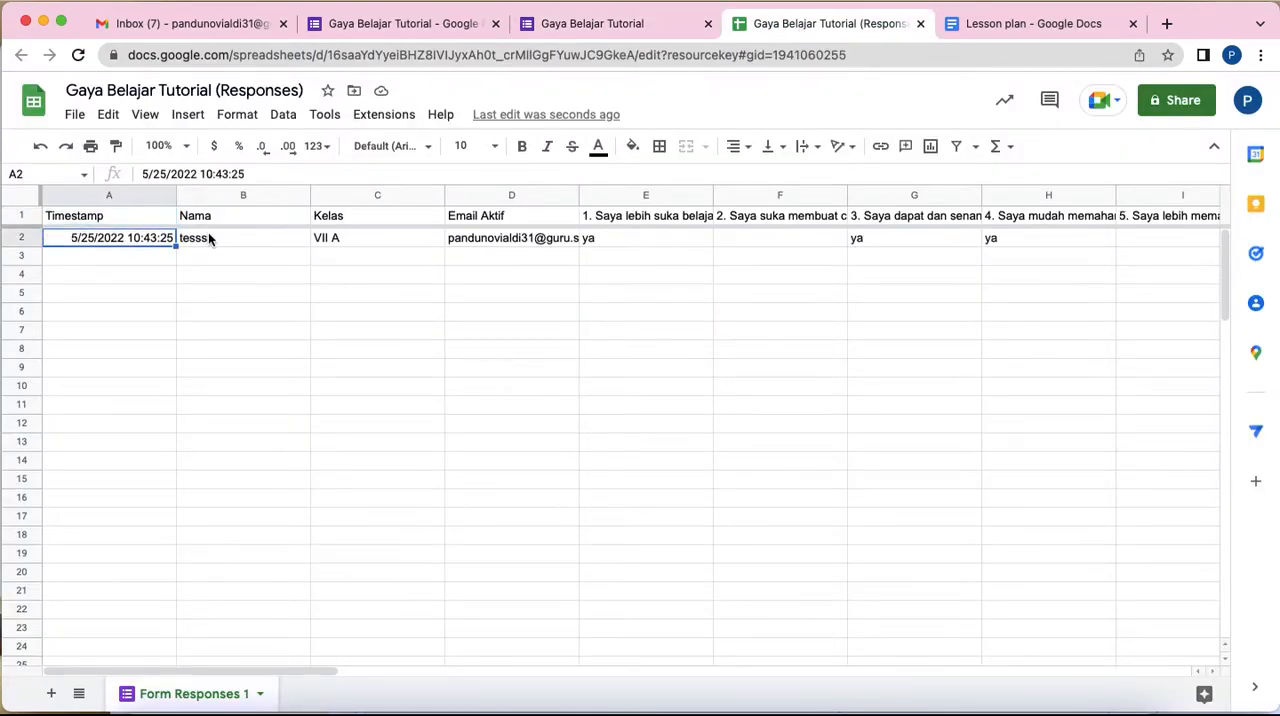
{"action": "left_click", "coordinate": [210, 238]}
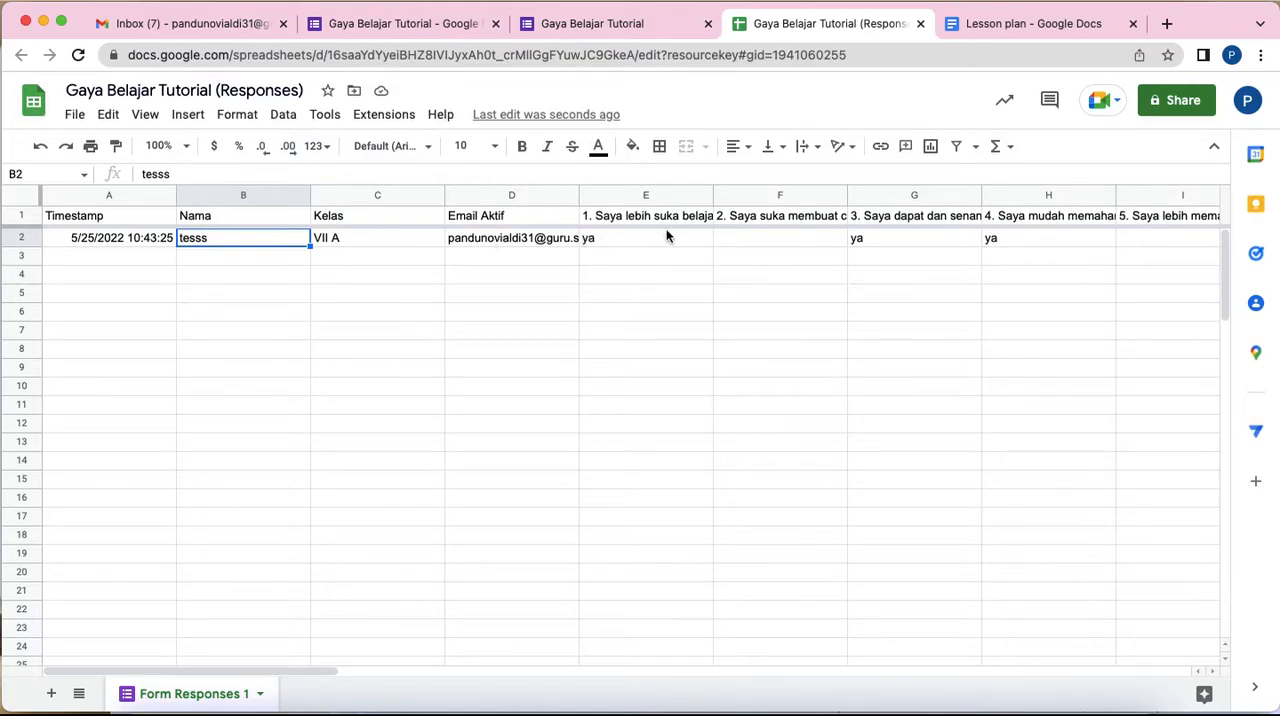
{"action": "scroll", "coordinate": [667, 235], "scroll_direction": "right", "scroll_amount": 3}
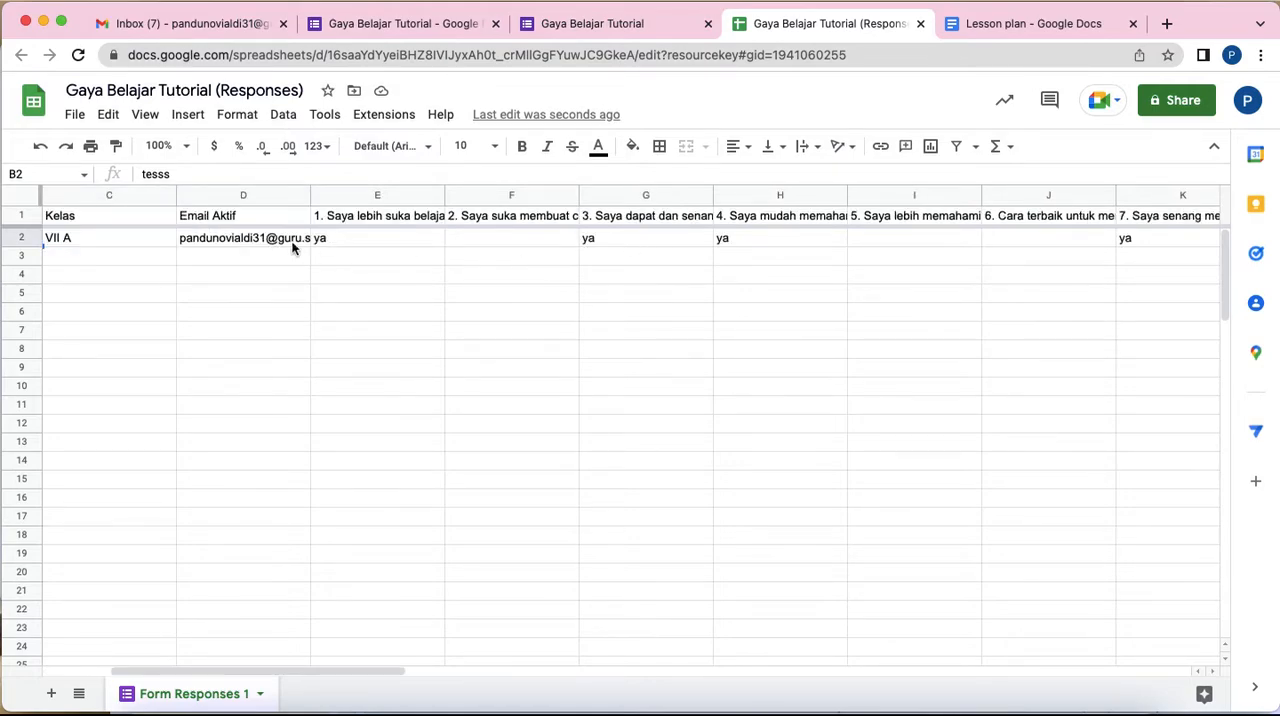
{"action": "left_click", "coordinate": [374, 236]}
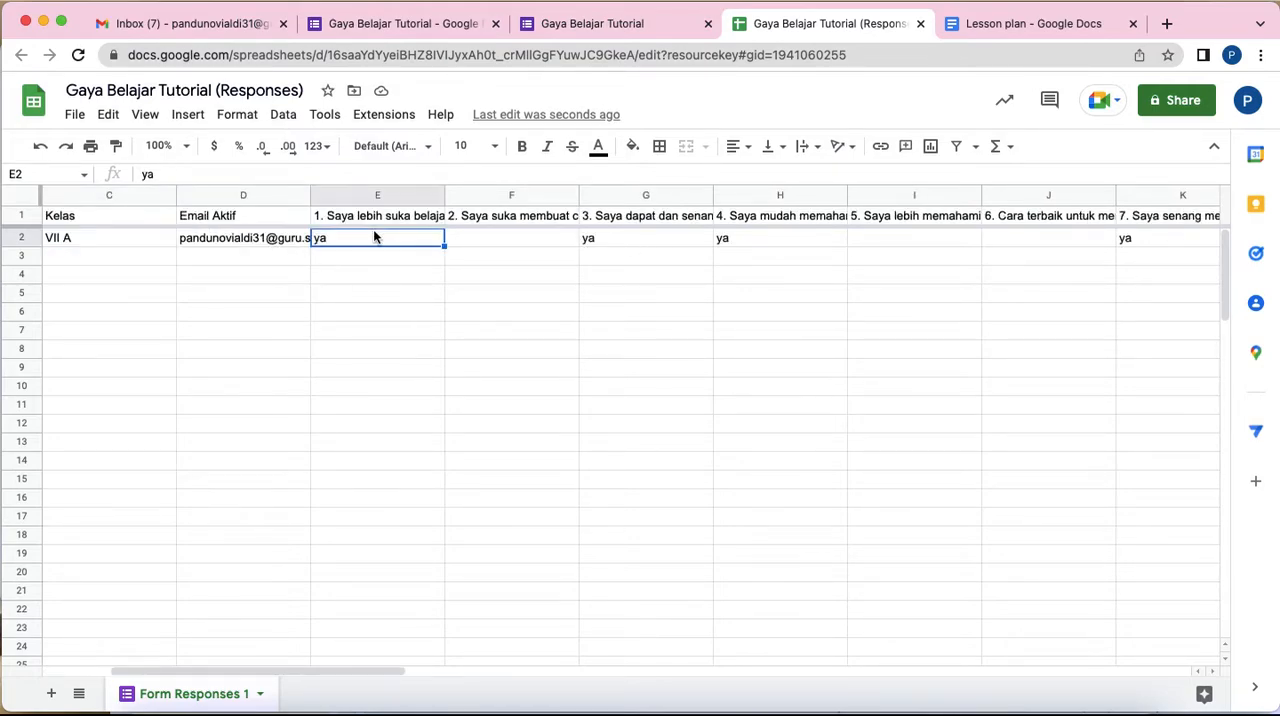
{"action": "left_click", "coordinate": [521, 238]}
{"action": "left_click", "coordinate": [650, 244]}
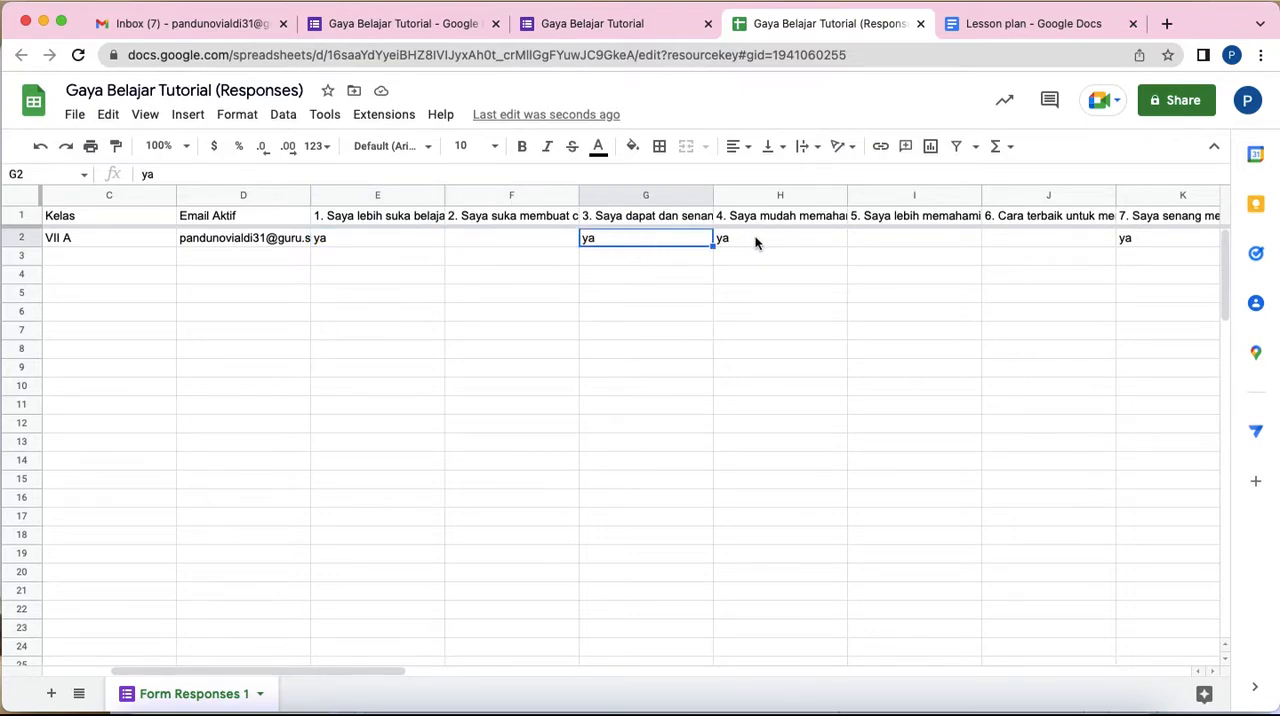
{"action": "scroll", "coordinate": [755, 242], "scroll_direction": "right", "scroll_amount": 6}
{"action": "scroll", "coordinate": [755, 242], "scroll_direction": "right", "scroll_amount": 12}
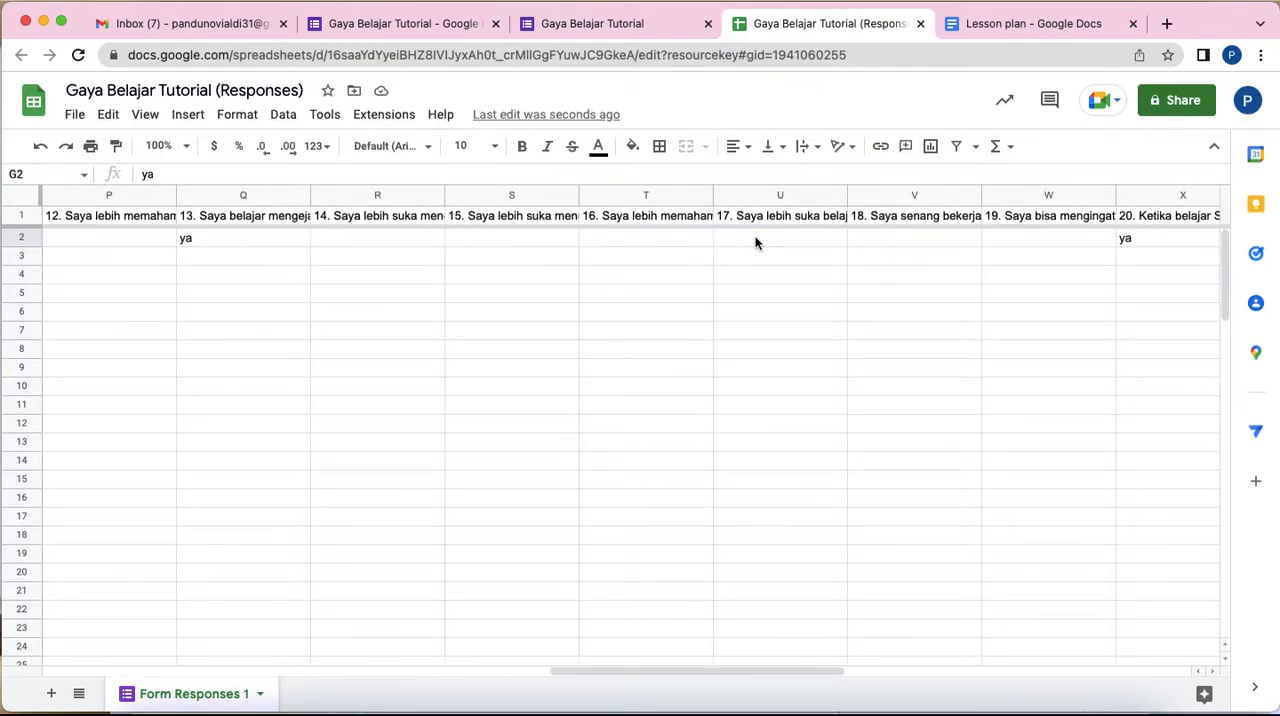
{"action": "left_click", "coordinate": [628, 241]}
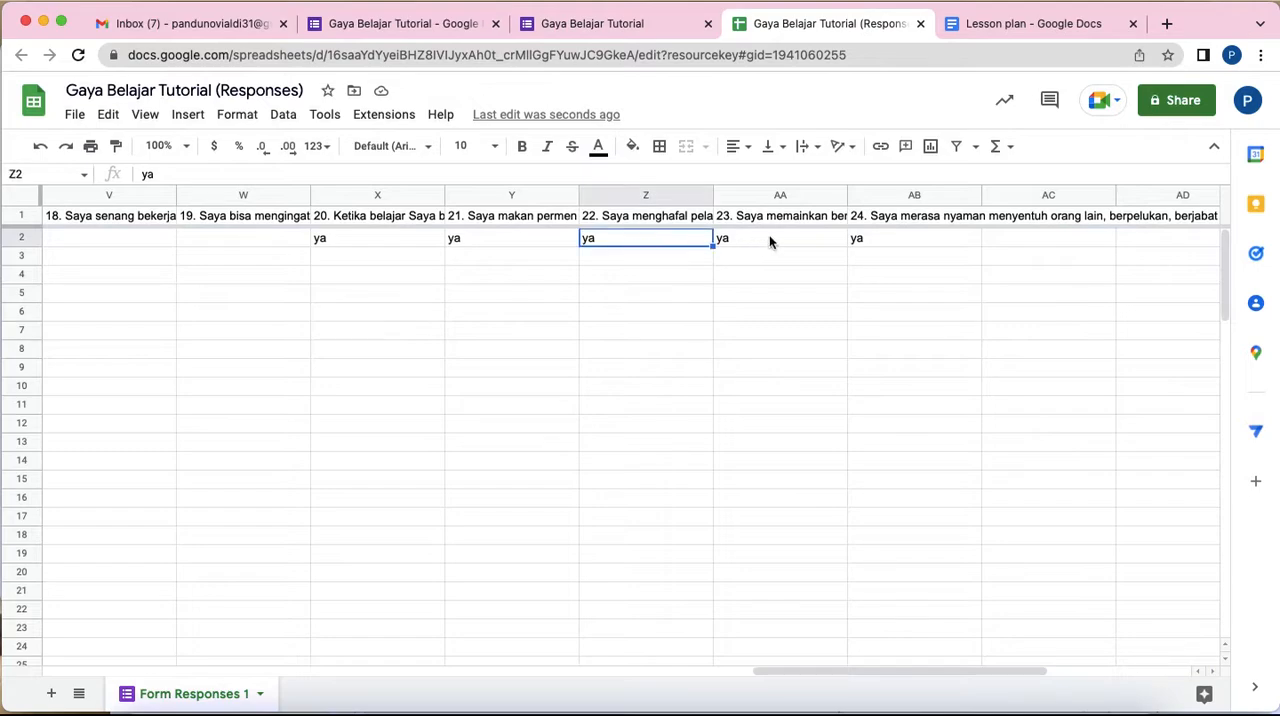
Step: Enter the header "jumlah" in cell AC1, the first empty column after statement 24
{"action": "scroll", "coordinate": [769, 235], "scroll_direction": "right", "scroll_amount": 4}
{"action": "left_click", "coordinate": [655, 215]}
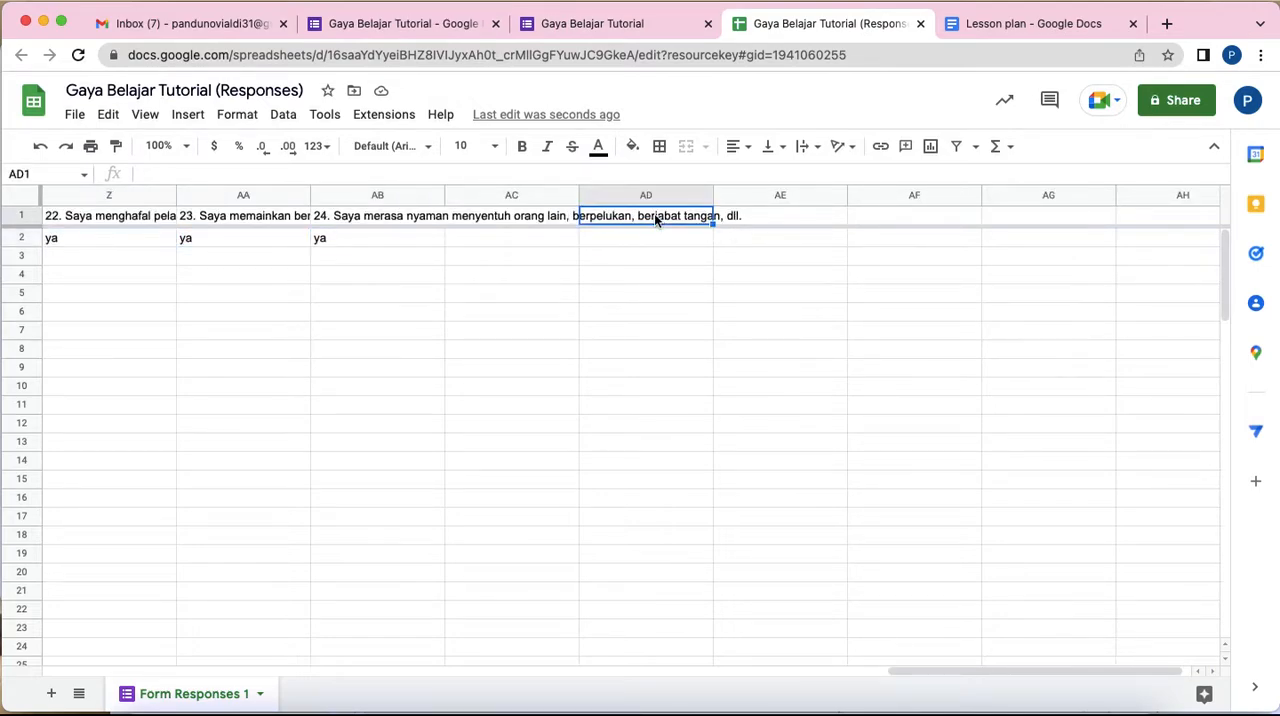
{"action": "left_click", "coordinate": [531, 219]}
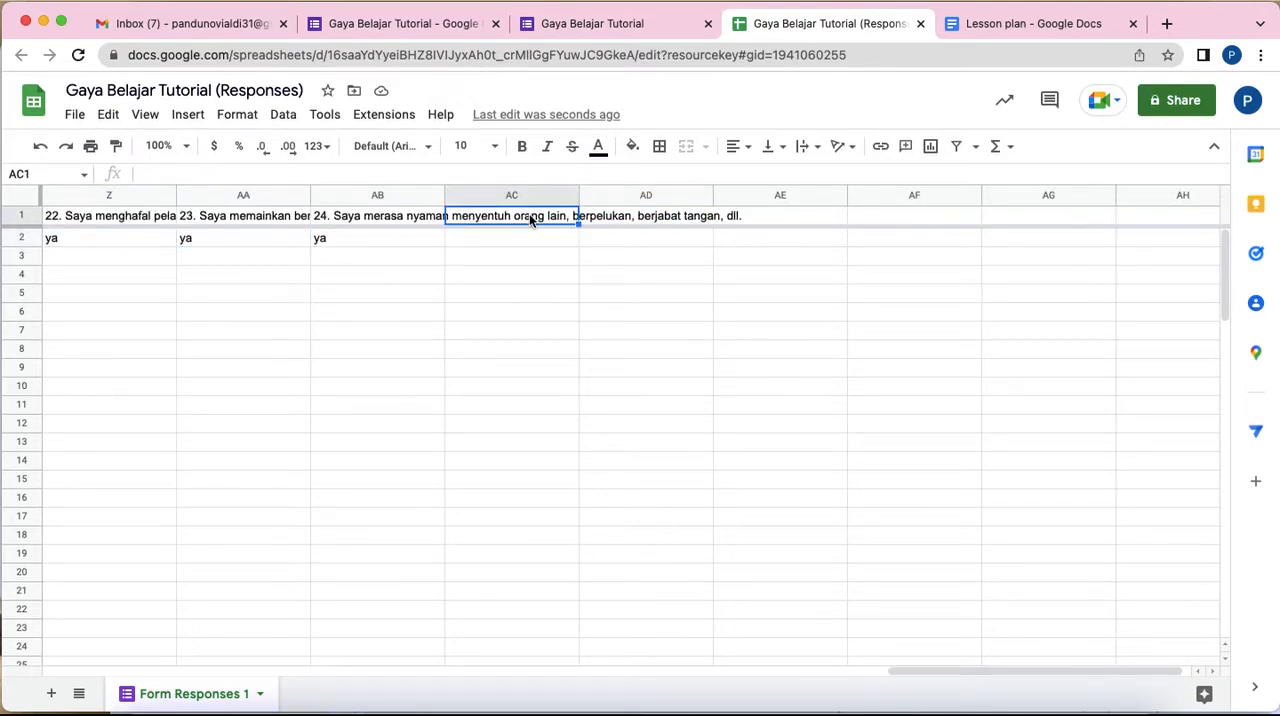
{"action": "left_click", "coordinate": [631, 218]}
{"action": "left_click", "coordinate": [523, 209]}
{"action": "type", "text": "jumlah"}
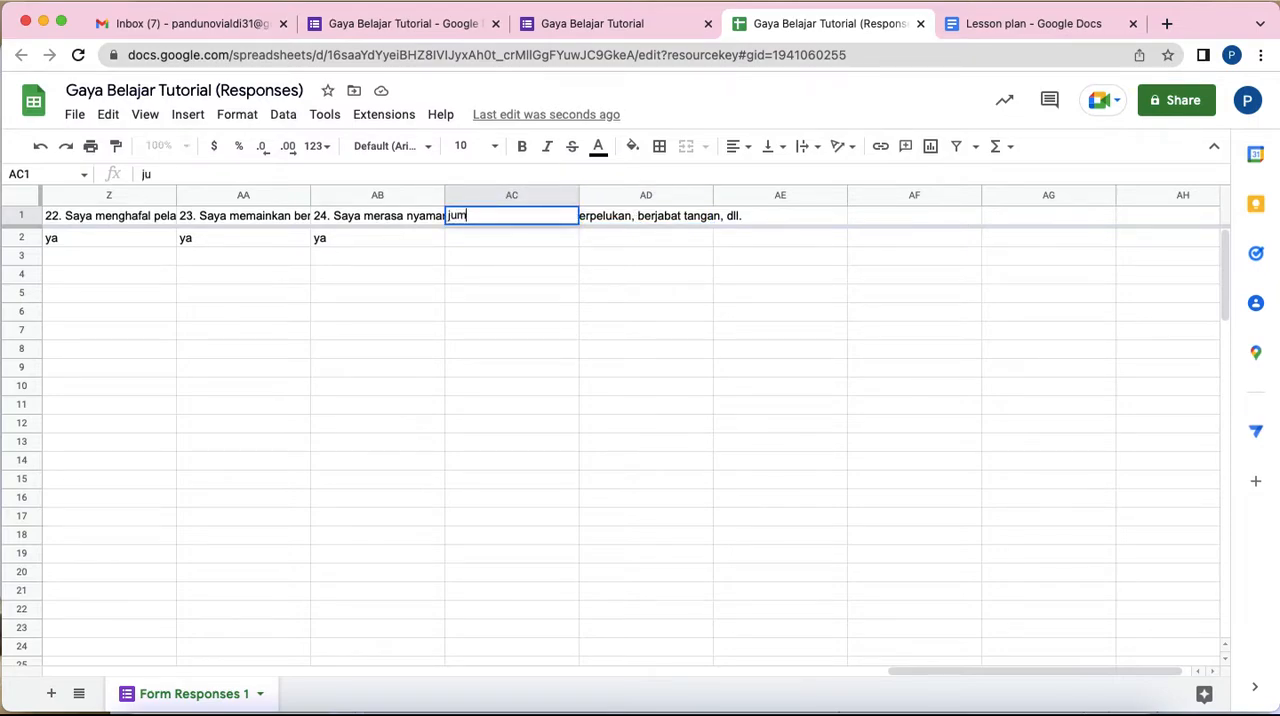
{"action": "left_click", "coordinate": [768, 338]}
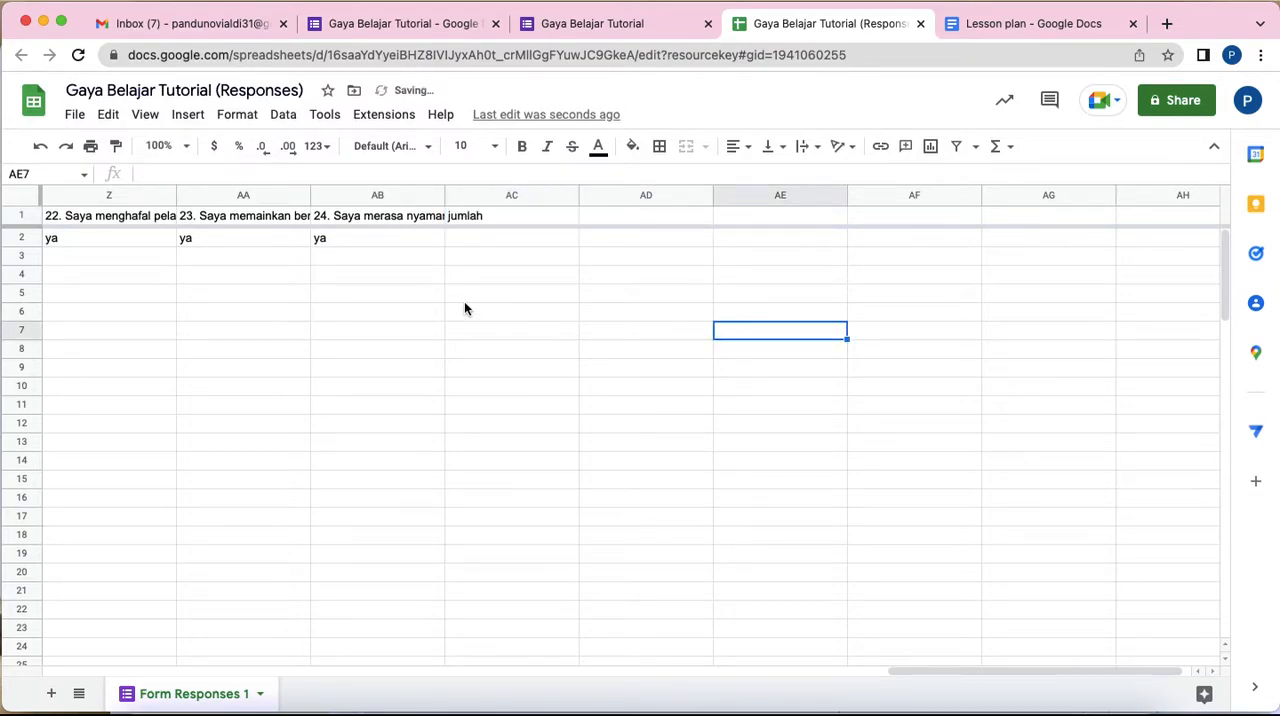
Step: Add a new sheet to the responses spreadsheet and rename it "olahdata"
{"action": "scroll", "coordinate": [464, 301], "scroll_direction": "left", "scroll_amount": 3}
{"action": "scroll", "coordinate": [512, 310], "scroll_direction": "left", "scroll_amount": 2}
{"action": "scroll", "coordinate": [709, 264], "scroll_direction": "left", "scroll_amount": 15}
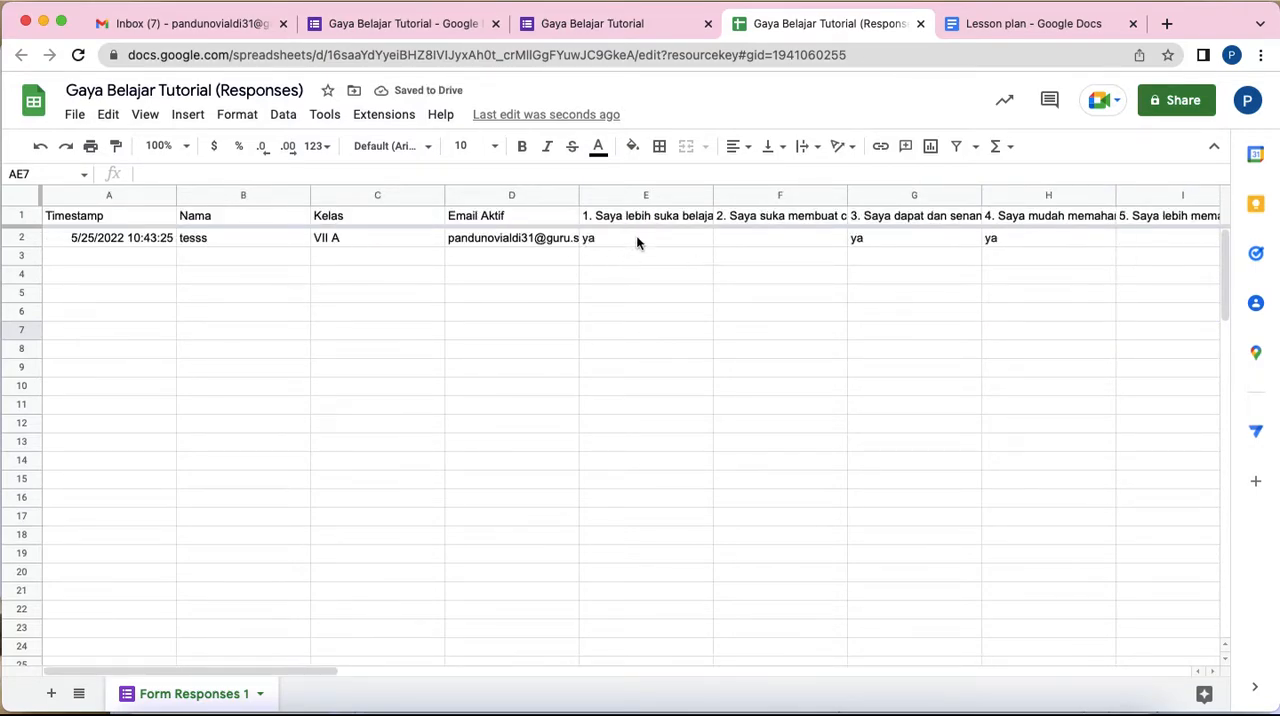
{"action": "left_click", "coordinate": [637, 240]}
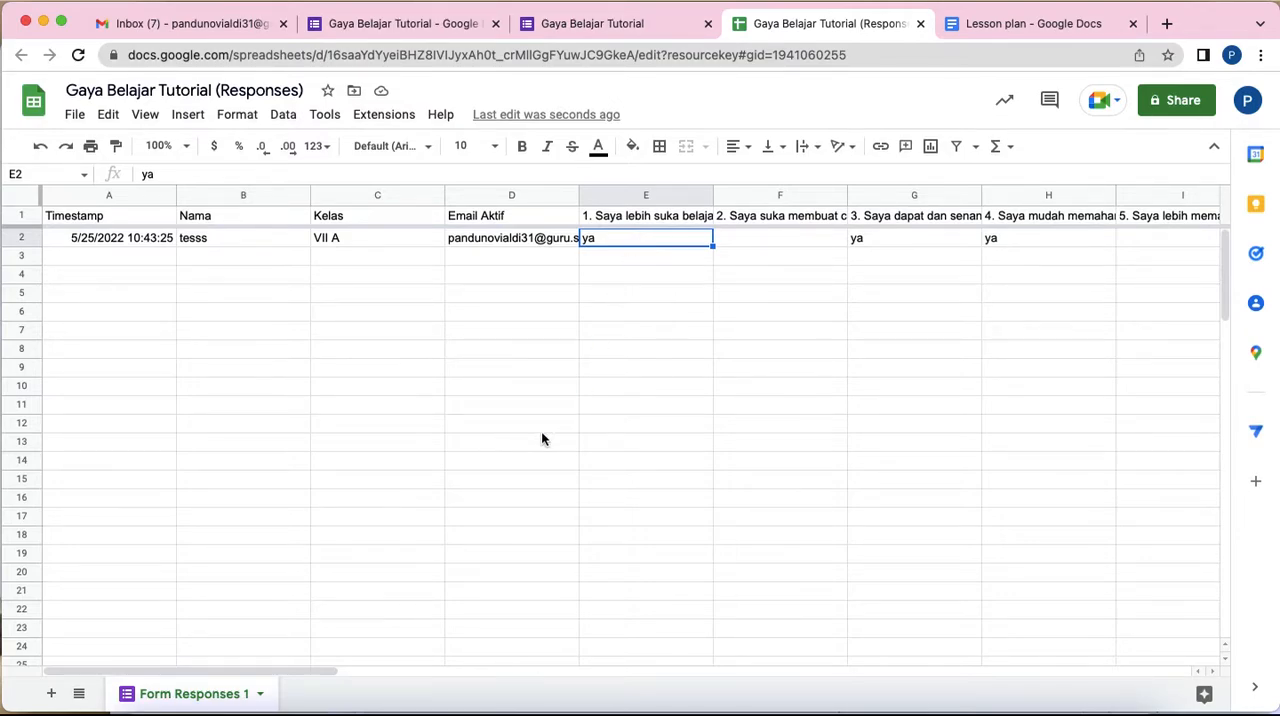
{"action": "left_click", "coordinate": [51, 694]}
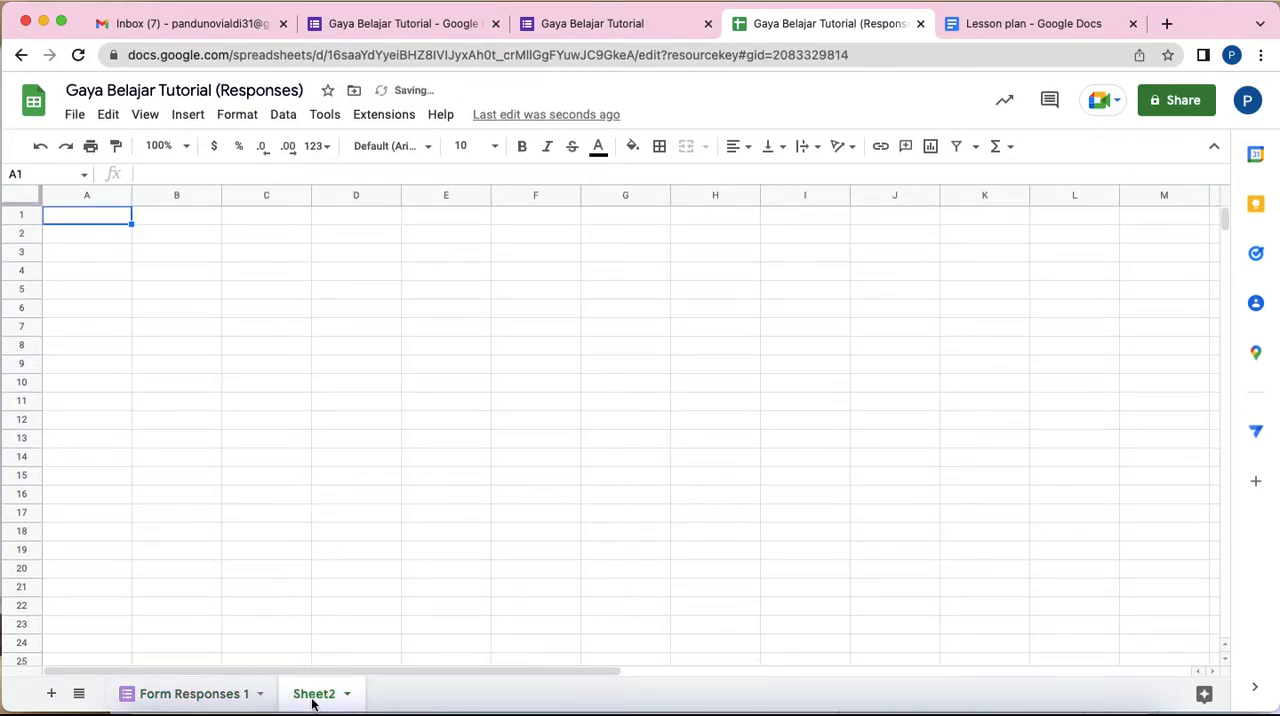
{"action": "right_click", "coordinate": [312, 702]}
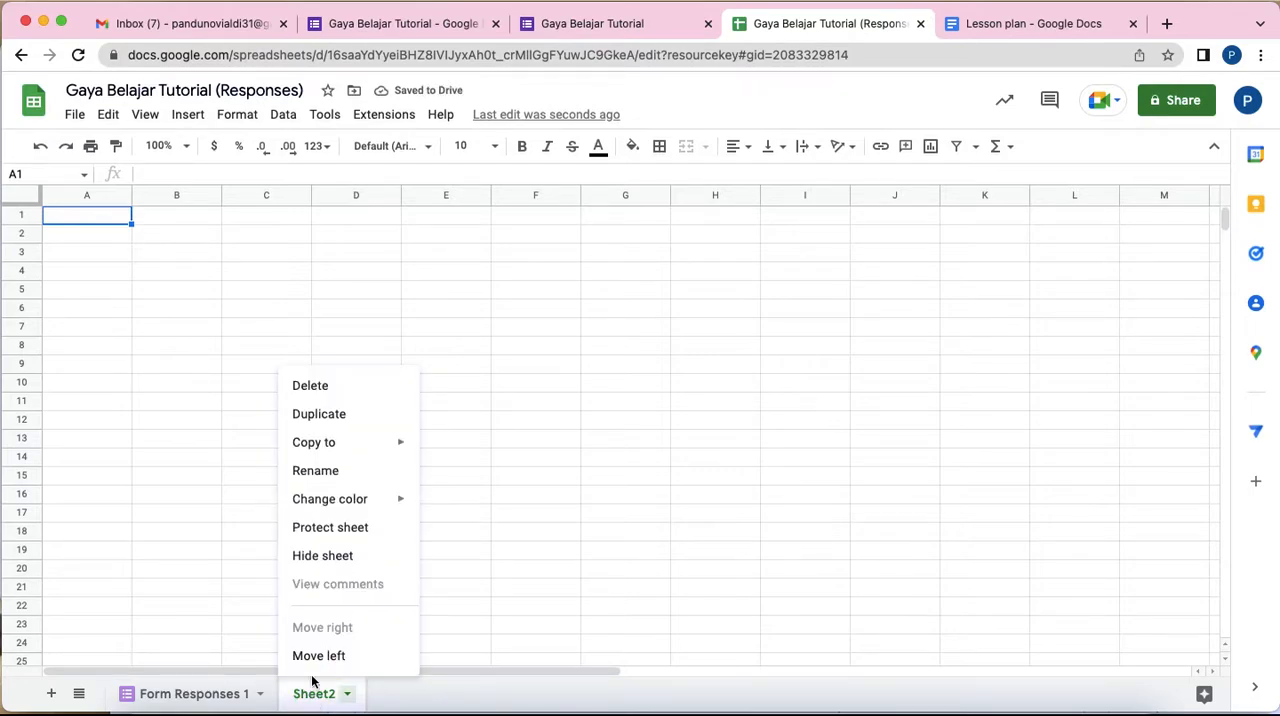
{"action": "left_click", "coordinate": [343, 478]}
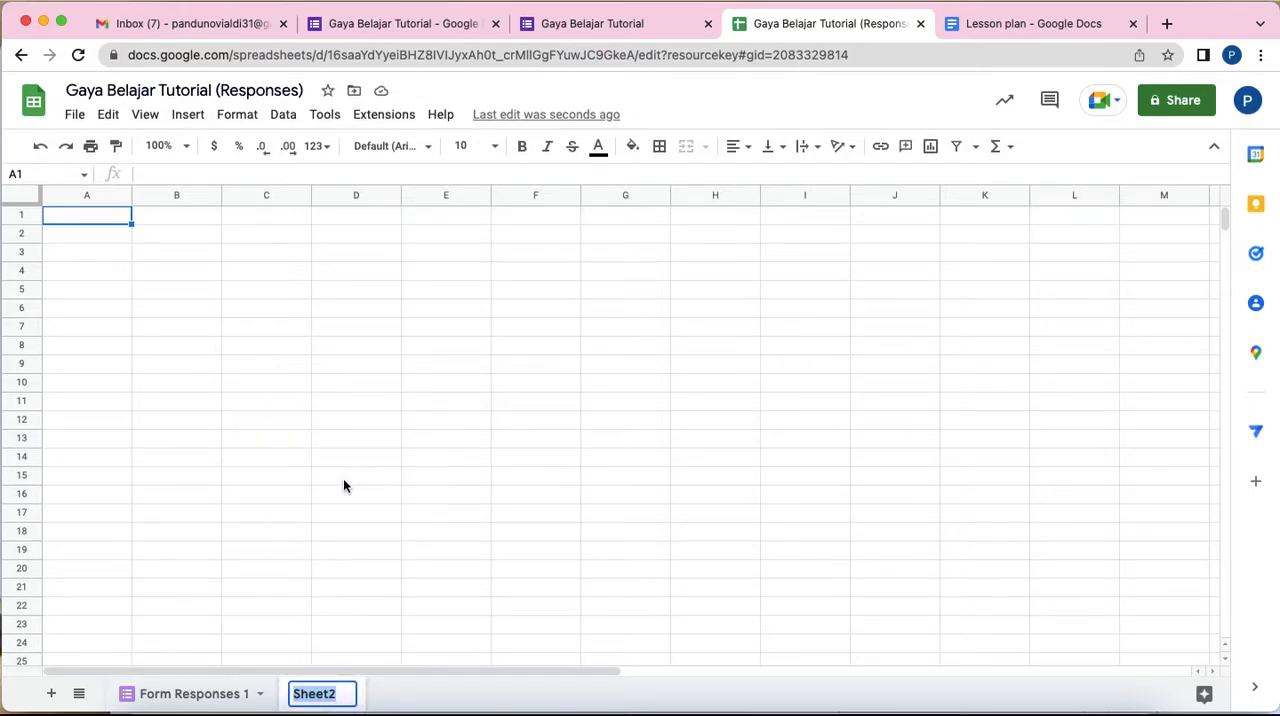
{"action": "type", "text": "olahdata"}
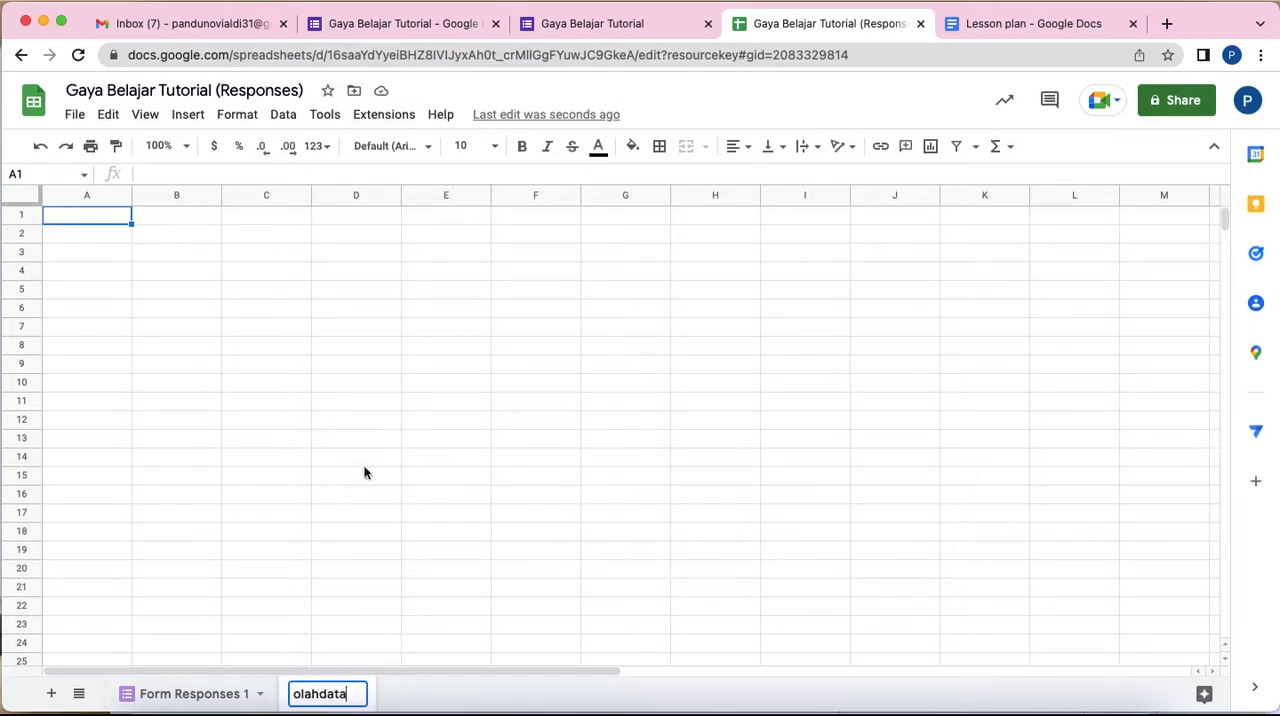
{"action": "left_click", "coordinate": [184, 692]}
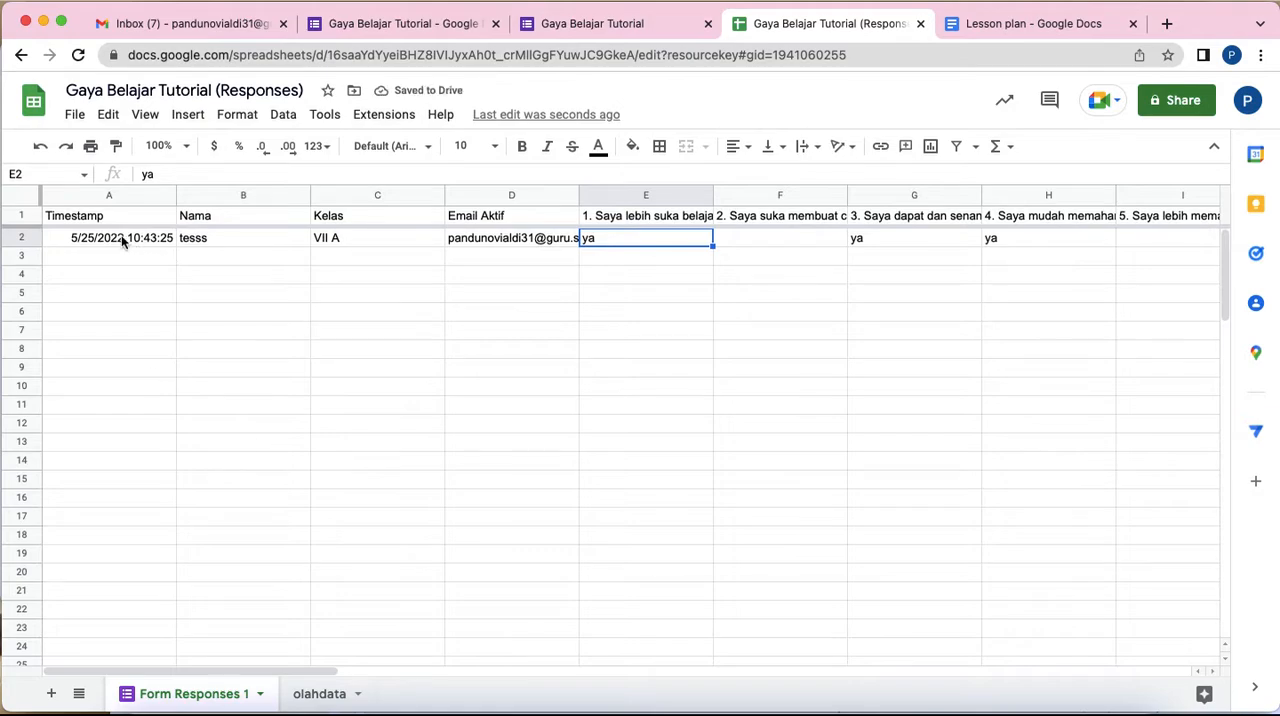
{"action": "left_click", "coordinate": [333, 695]}
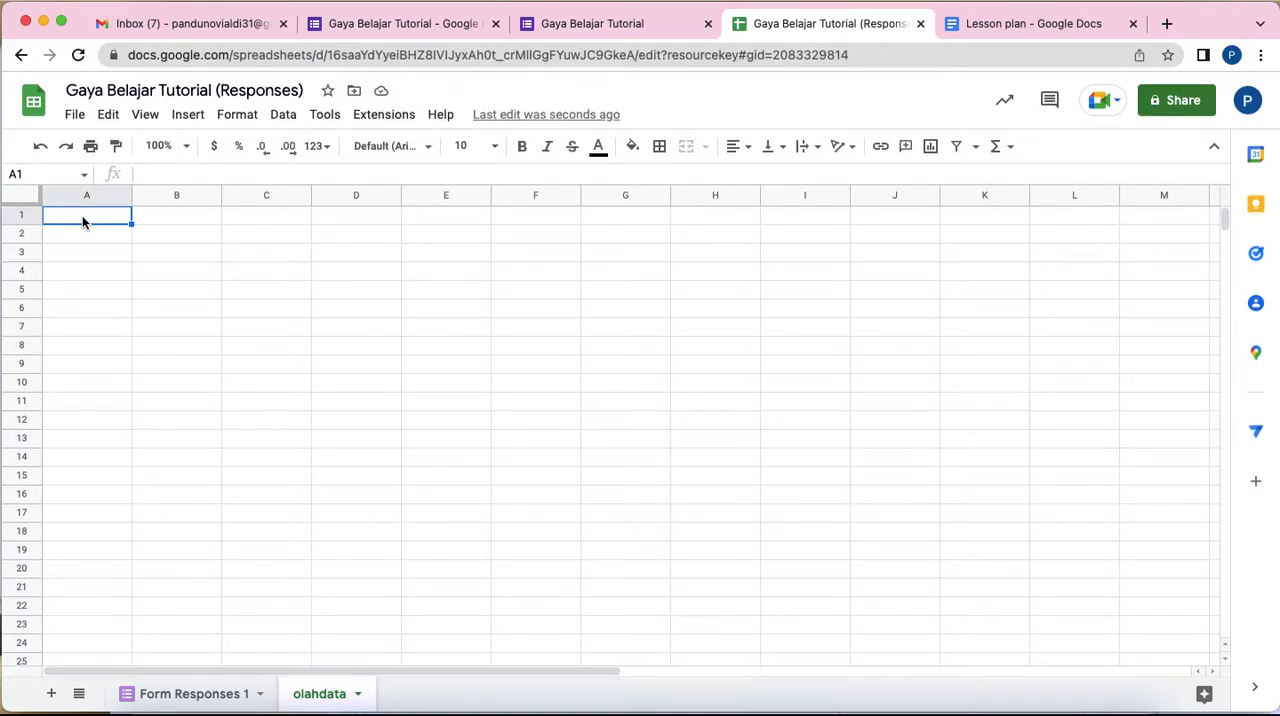
{"action": "type", "text": "="}
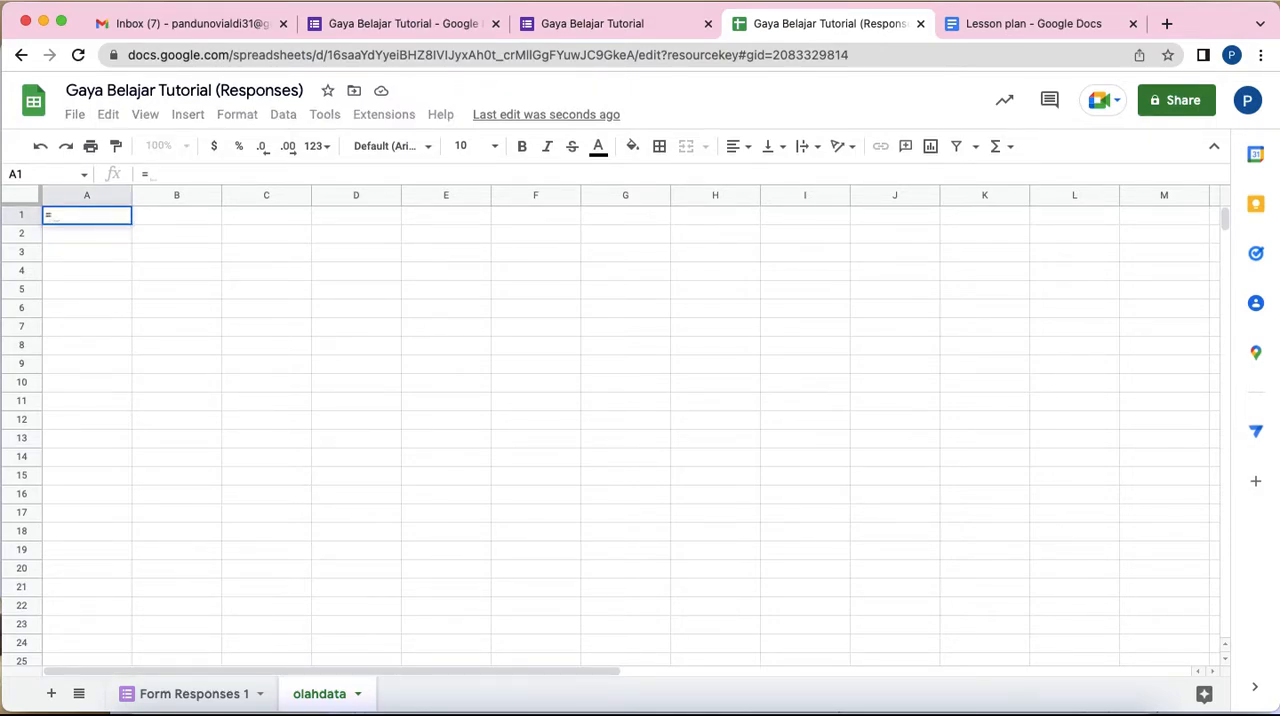
{"action": "type", "text": "arr"}
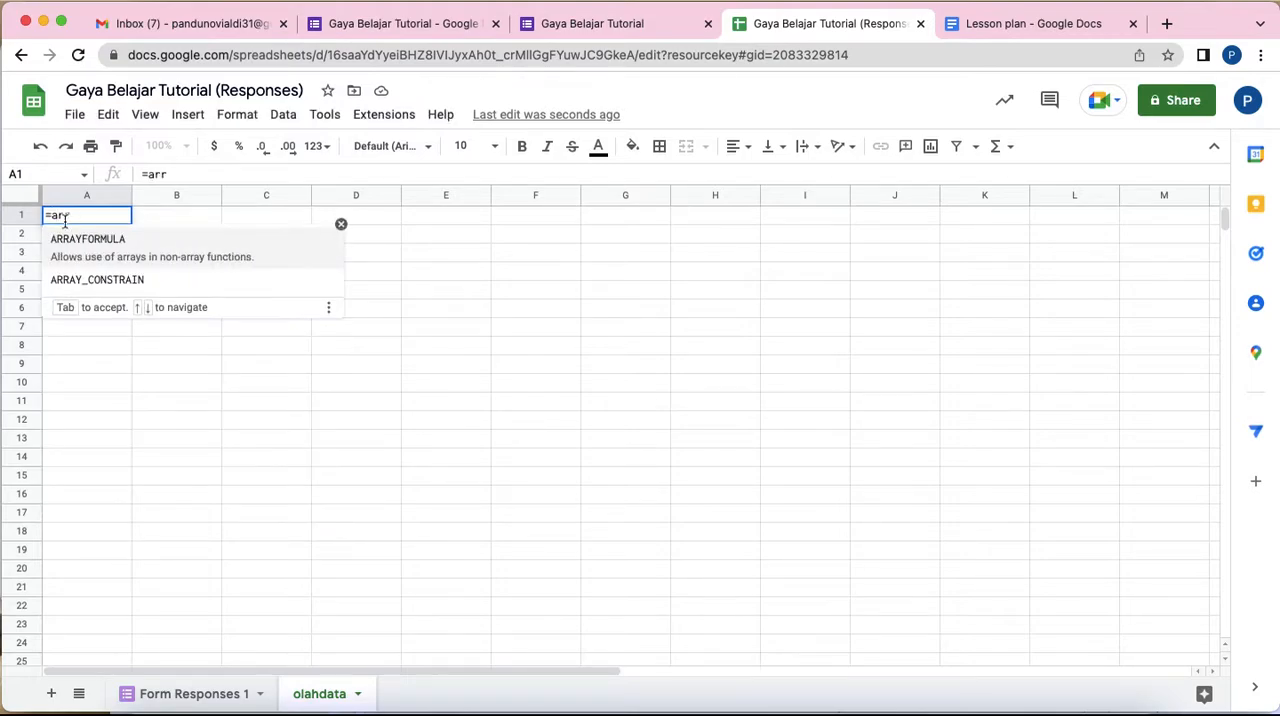
{"action": "left_click", "coordinate": [135, 240]}
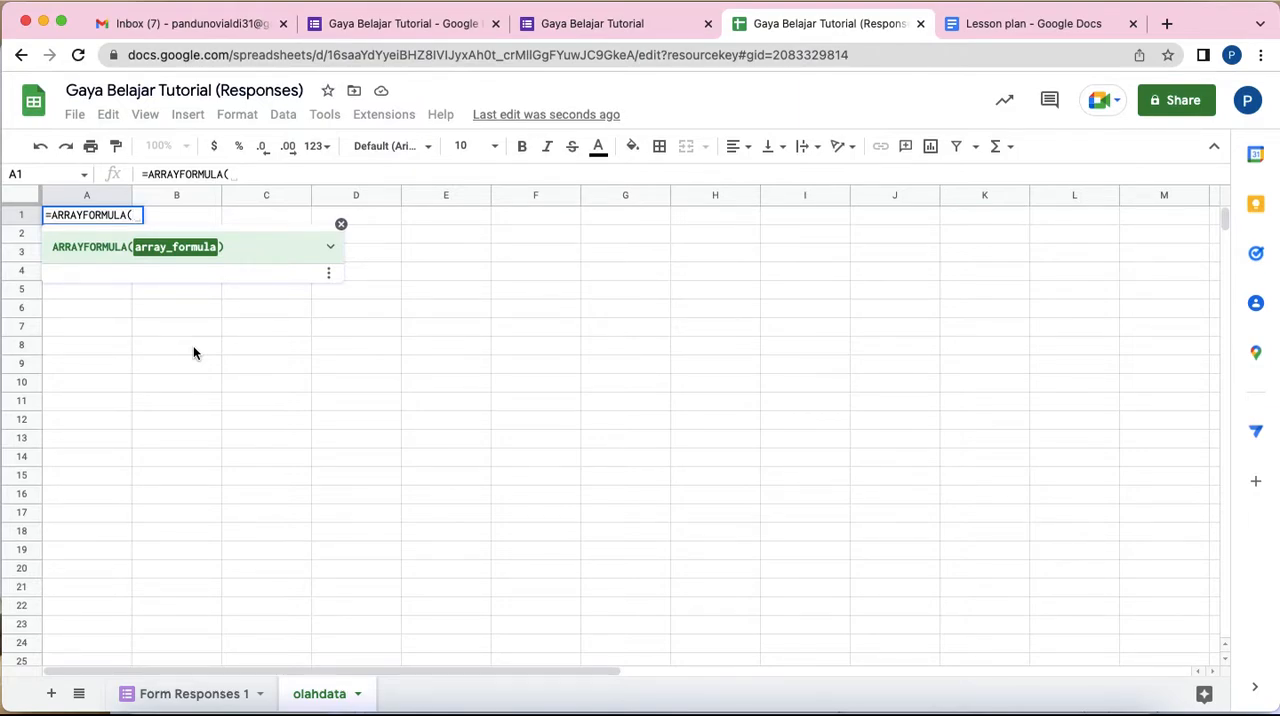
{"action": "type", "text": "if"}
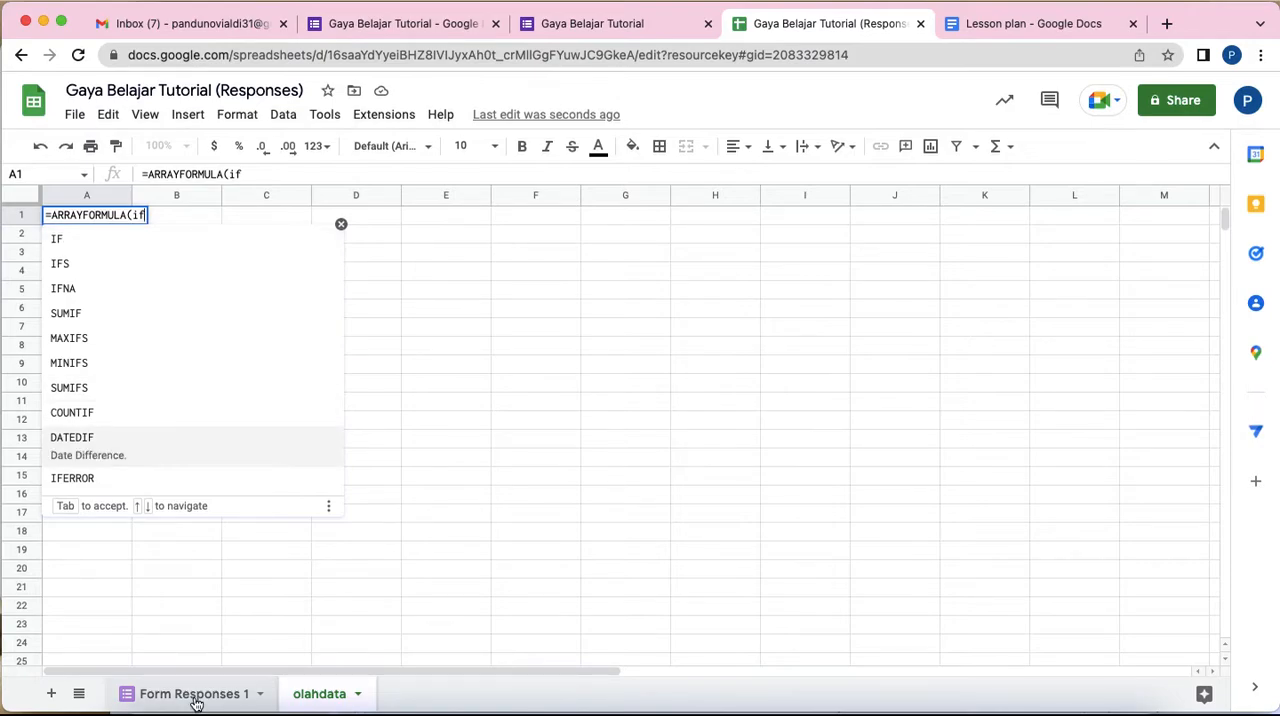
{"action": "type", "text": "9"}
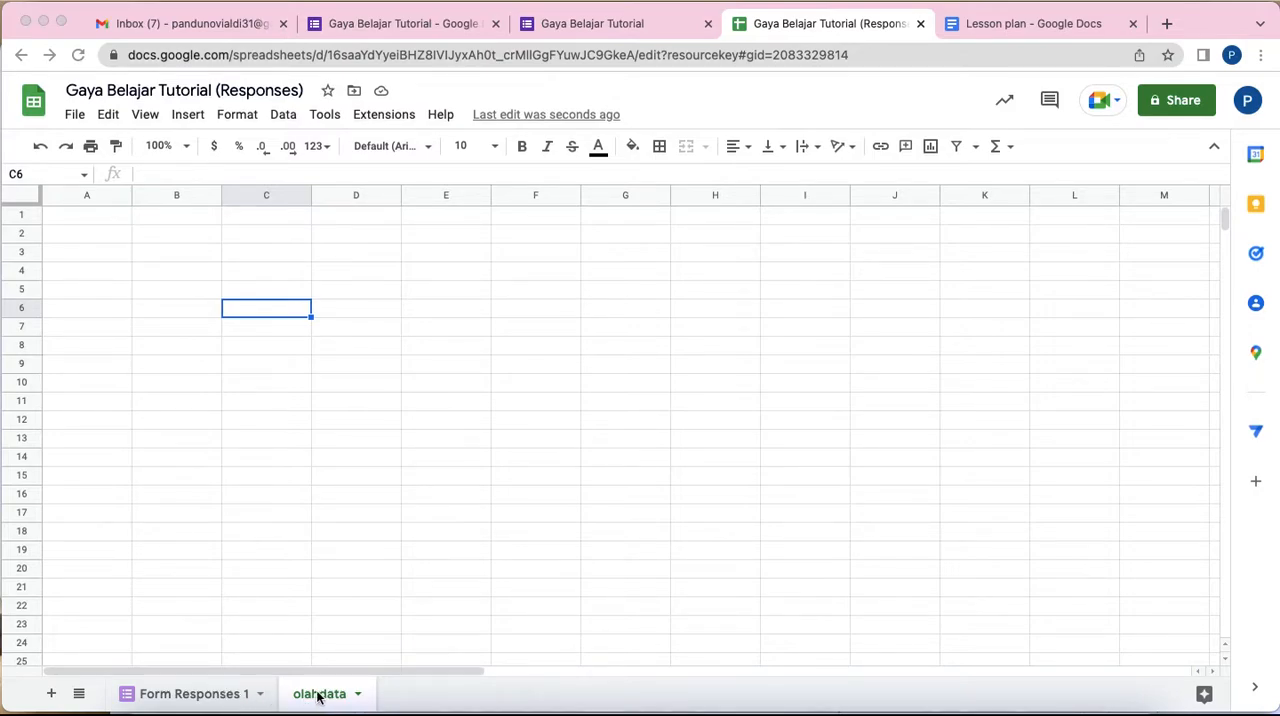
Step: Examine the timestamp, name, class and email columns of the responses sheet against the matching questions in the form's preview
{"action": "left_click", "coordinate": [200, 696]}
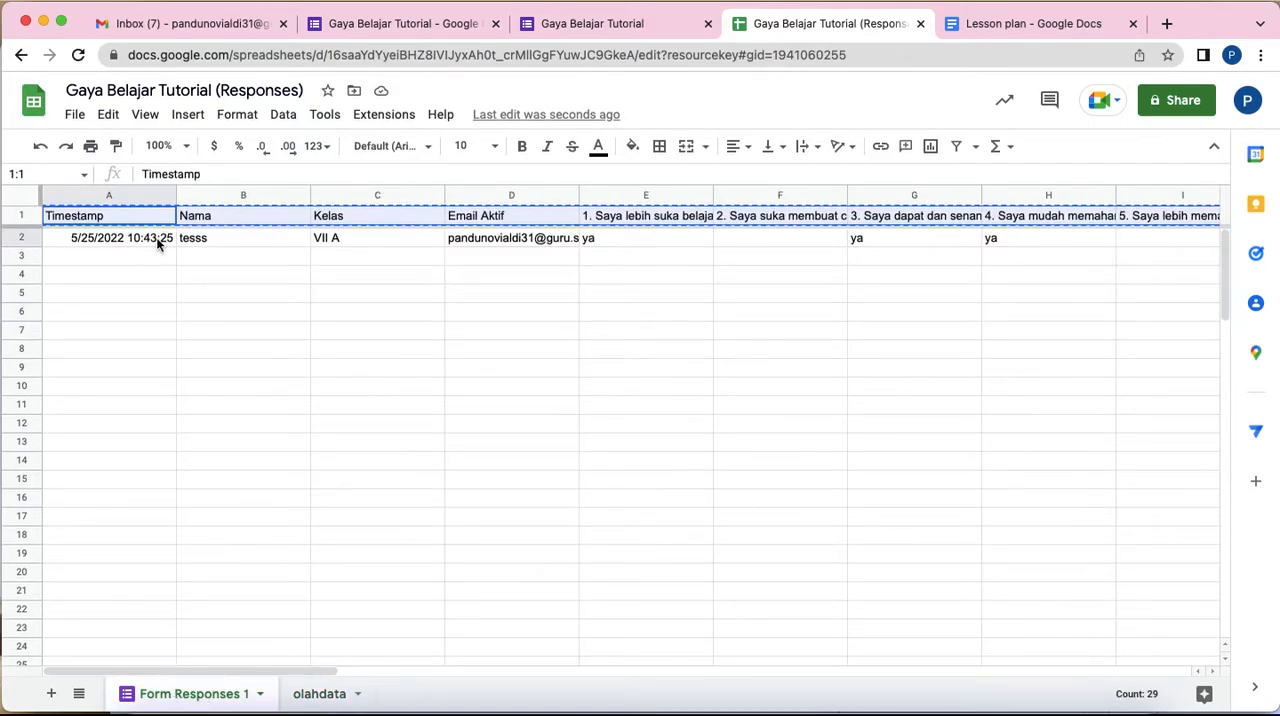
{"action": "left_click", "coordinate": [120, 252]}
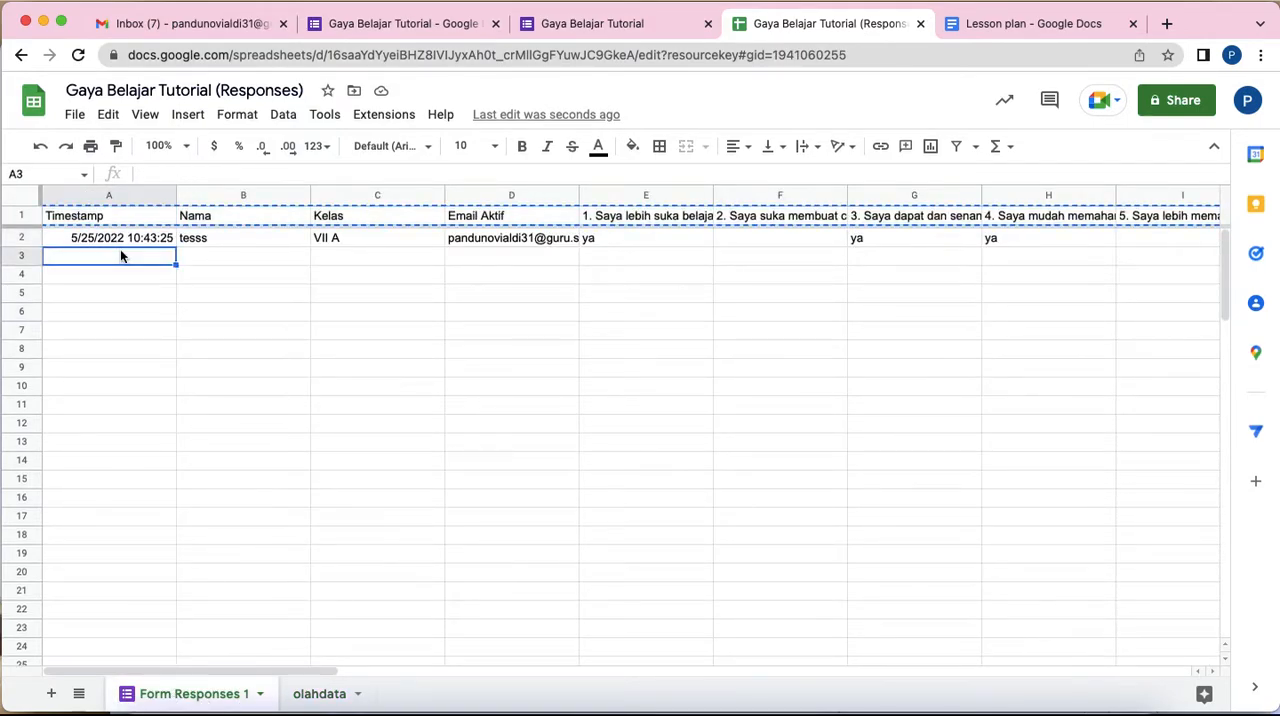
{"action": "left_click", "coordinate": [196, 262]}
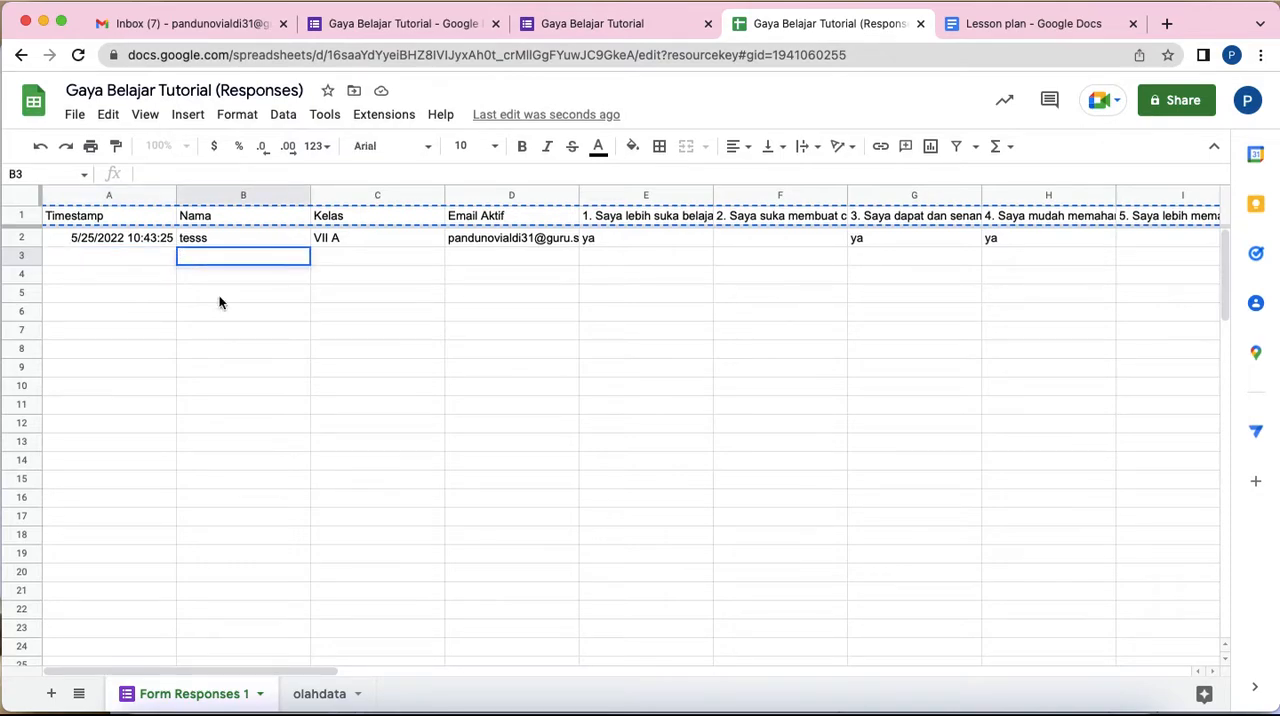
{"action": "left_click", "coordinate": [219, 295]}
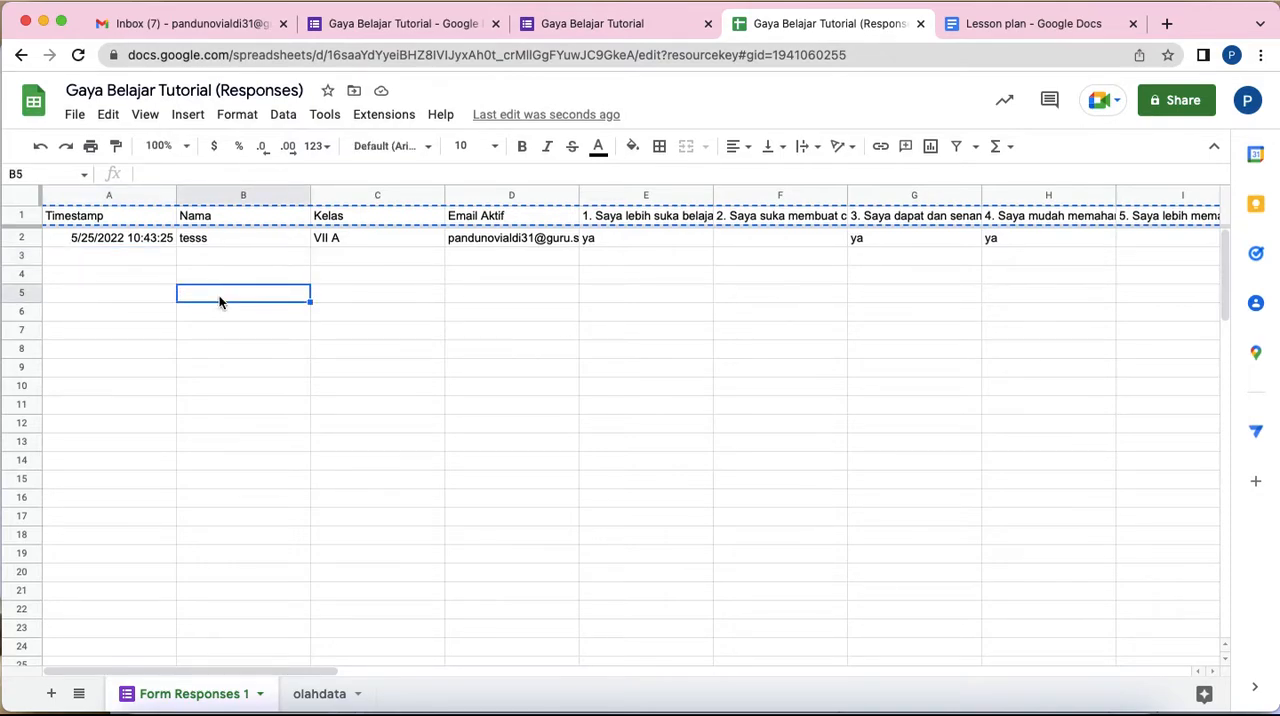
{"action": "left_click", "coordinate": [590, 24]}
{"action": "left_click", "coordinate": [470, 217]}
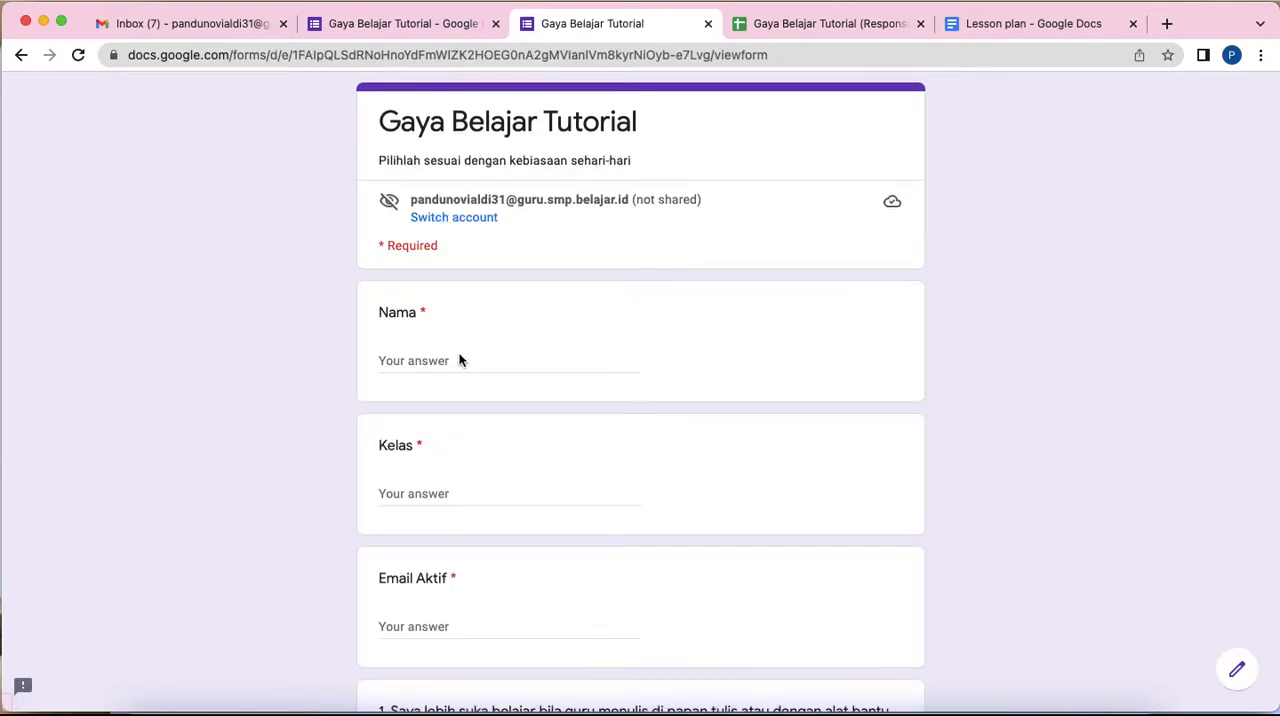
{"action": "left_click", "coordinate": [797, 23]}
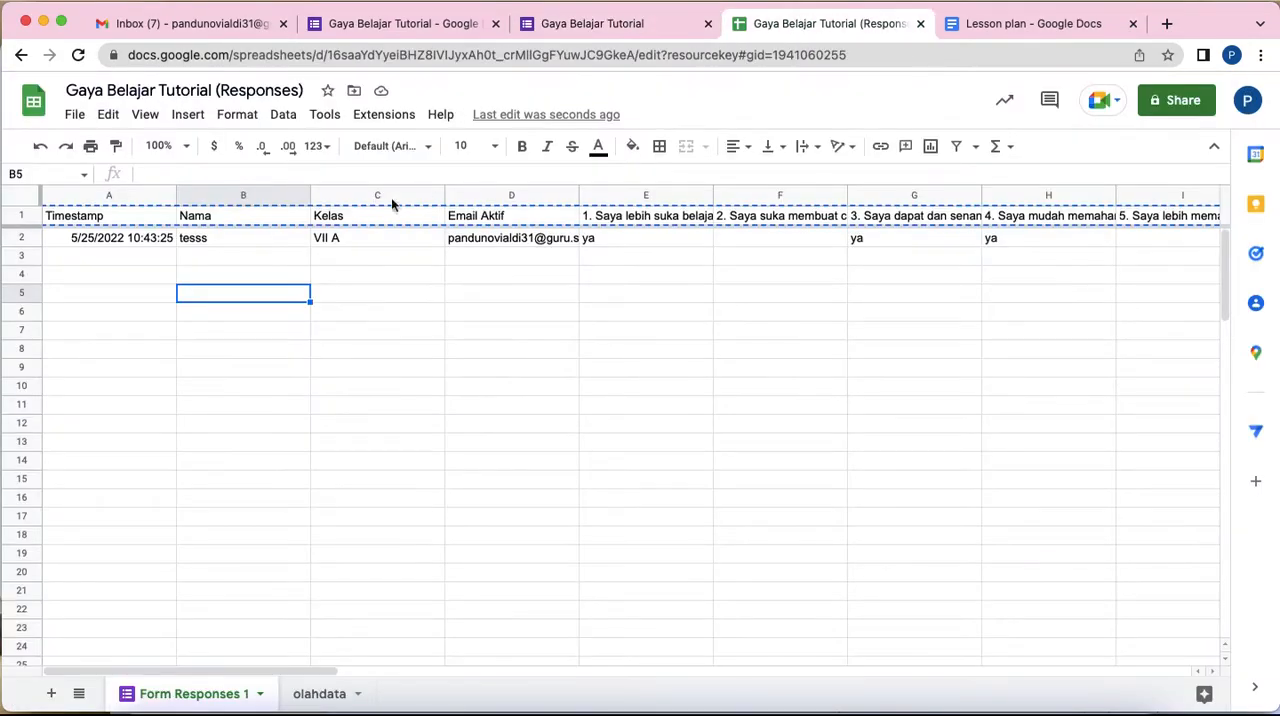
{"action": "left_click", "coordinate": [63, 238]}
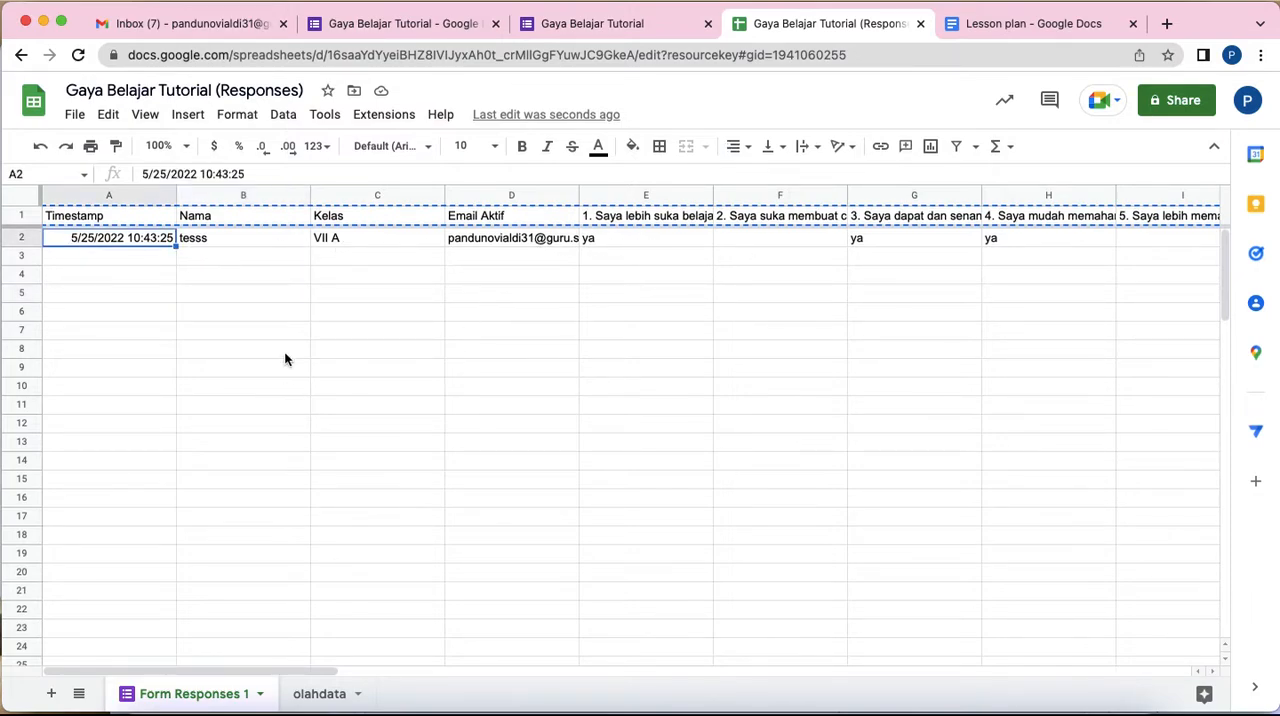
{"action": "left_click", "coordinate": [314, 693]}
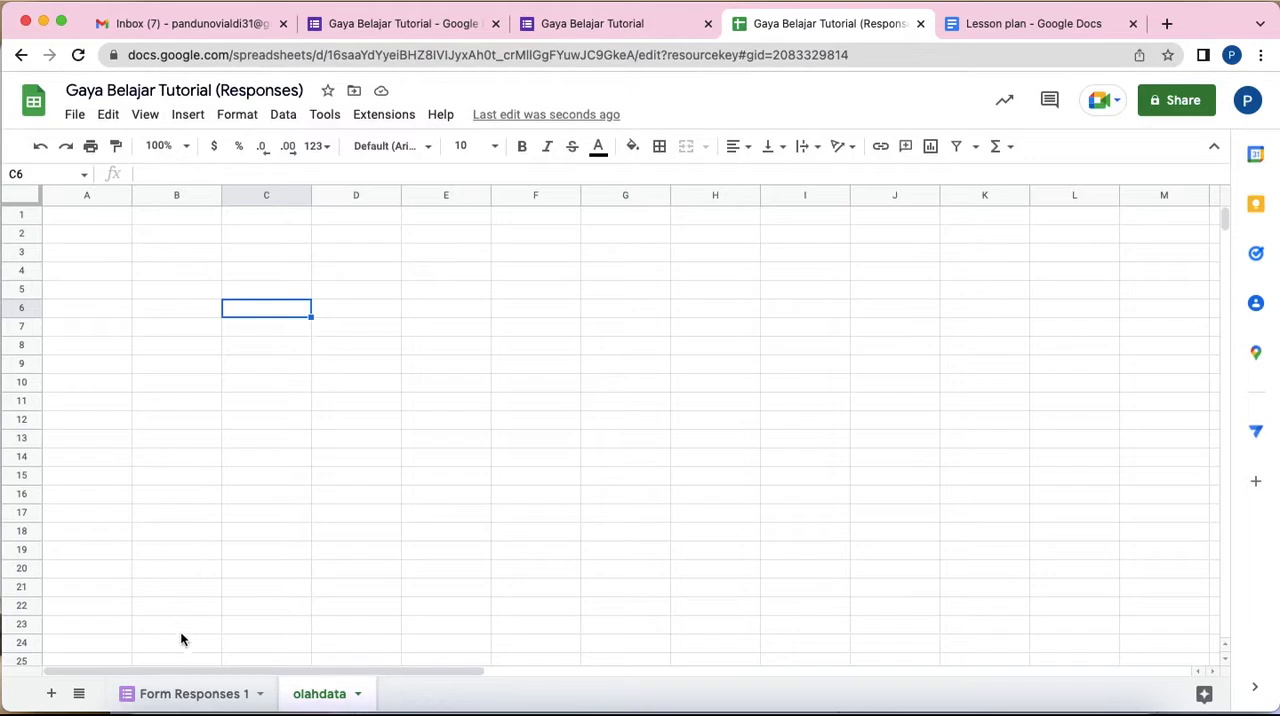
Step: Copy the header row of Form Responses 1 into row 1 of the olahdata sheet
{"action": "left_click", "coordinate": [214, 693]}
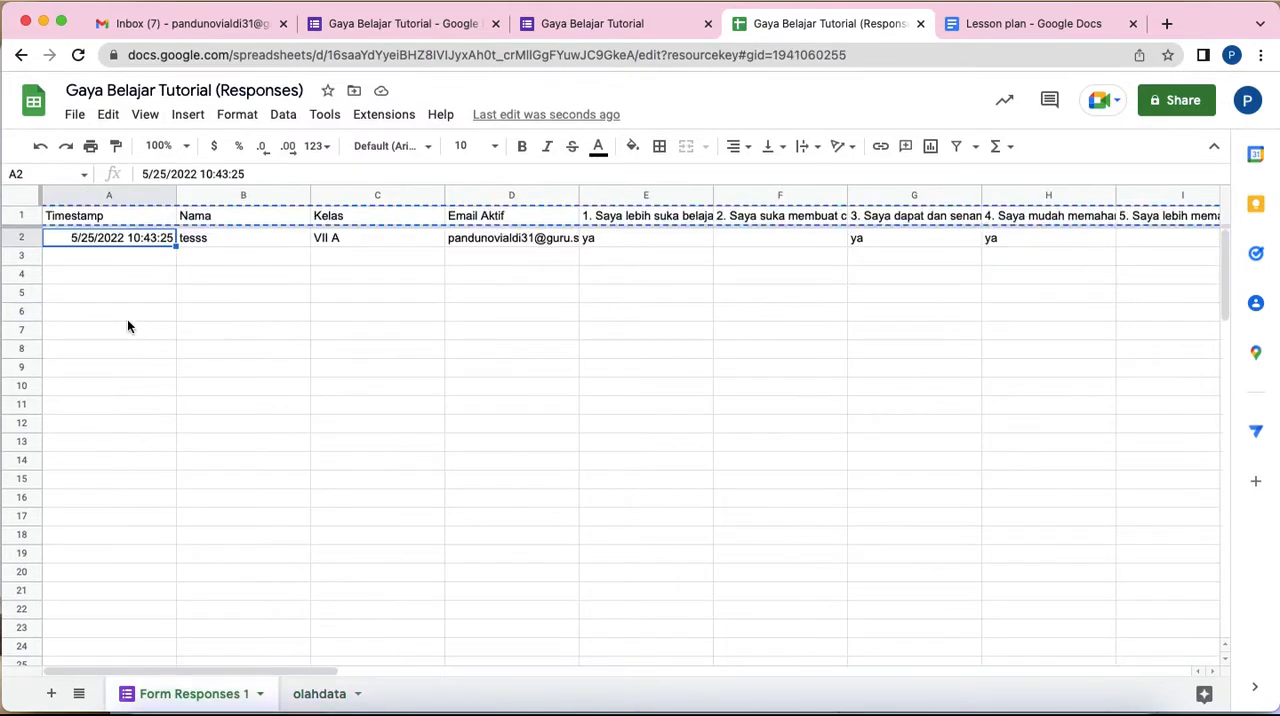
{"action": "left_click", "coordinate": [21, 216]}
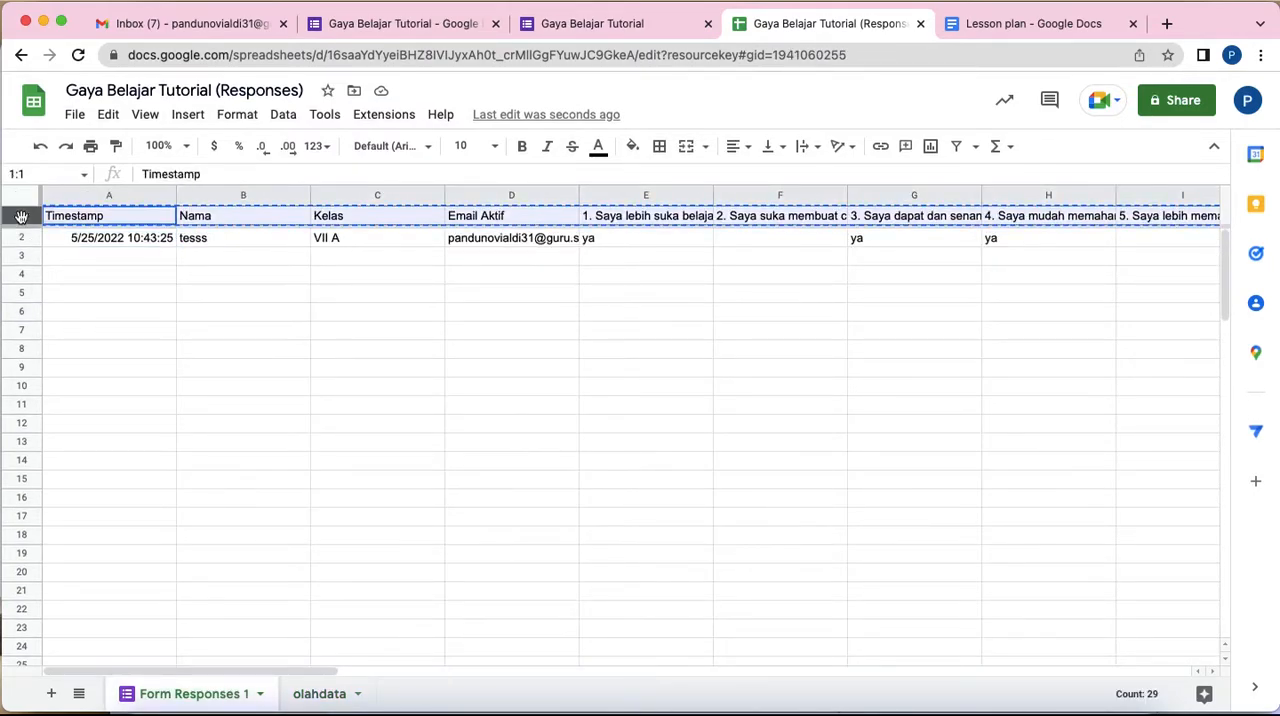
{"action": "left_click", "coordinate": [316, 694]}
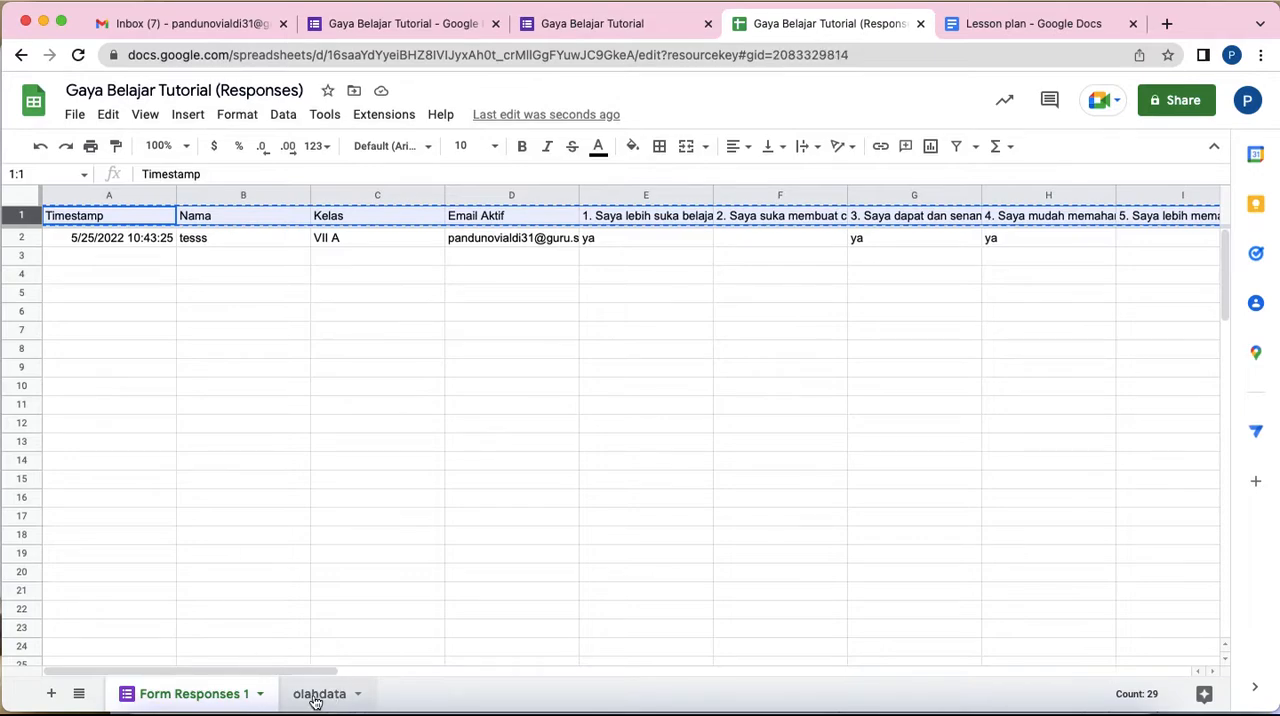
{"action": "left_click", "coordinate": [24, 214]}
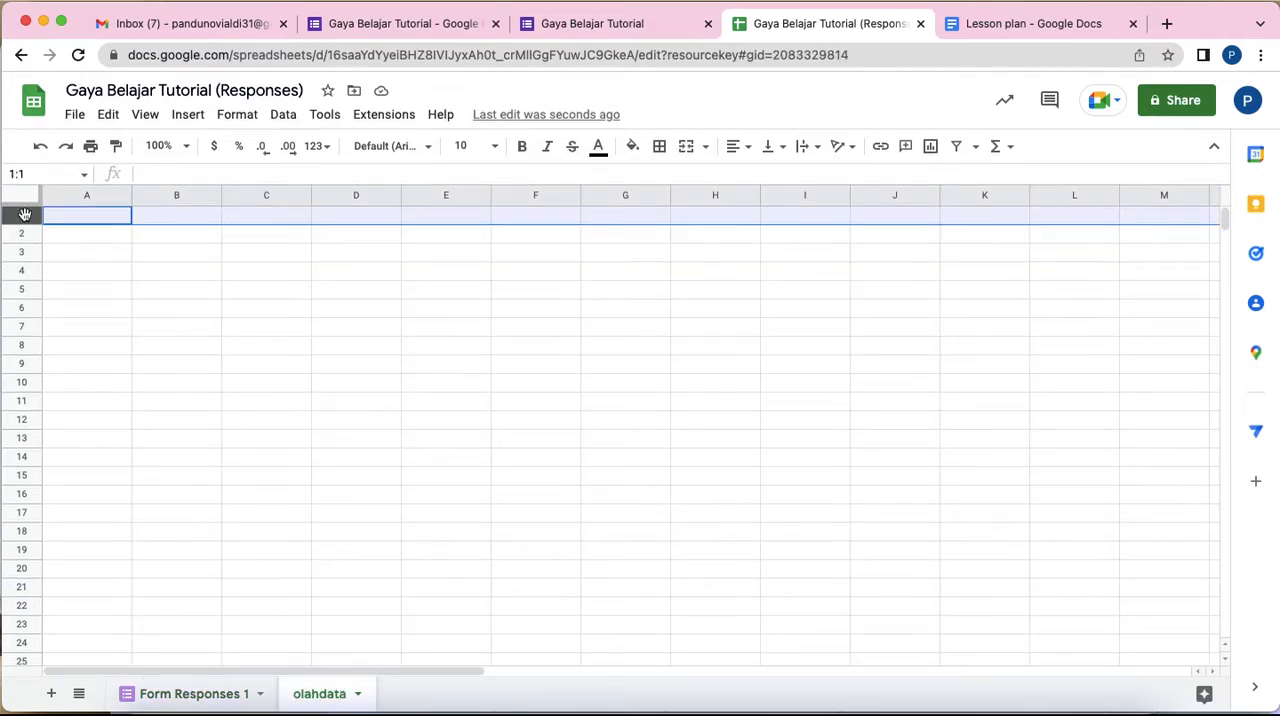
{"action": "key", "text": "ctrl+v"}
{"action": "left_click", "coordinate": [338, 256]}
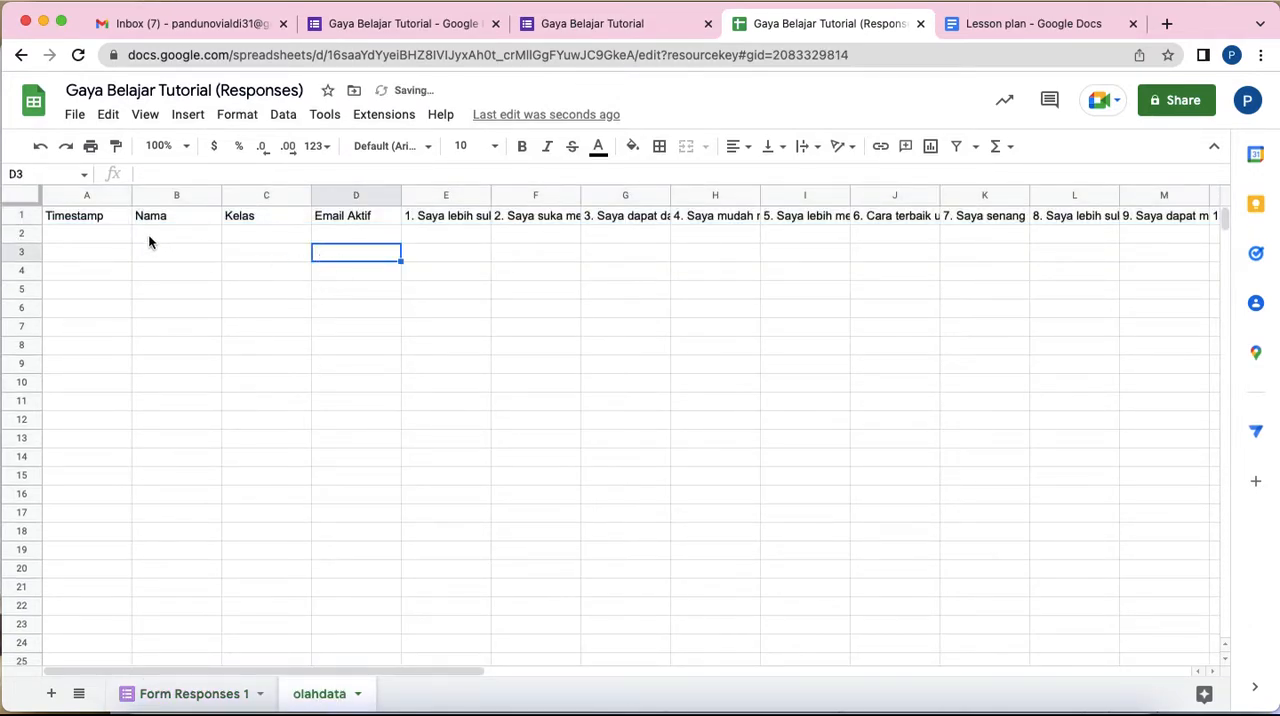
Step: Link cell A2 of olahdata to 'Form Responses 1'!A2 and fill the formula across to D2
{"action": "left_click", "coordinate": [71, 238]}
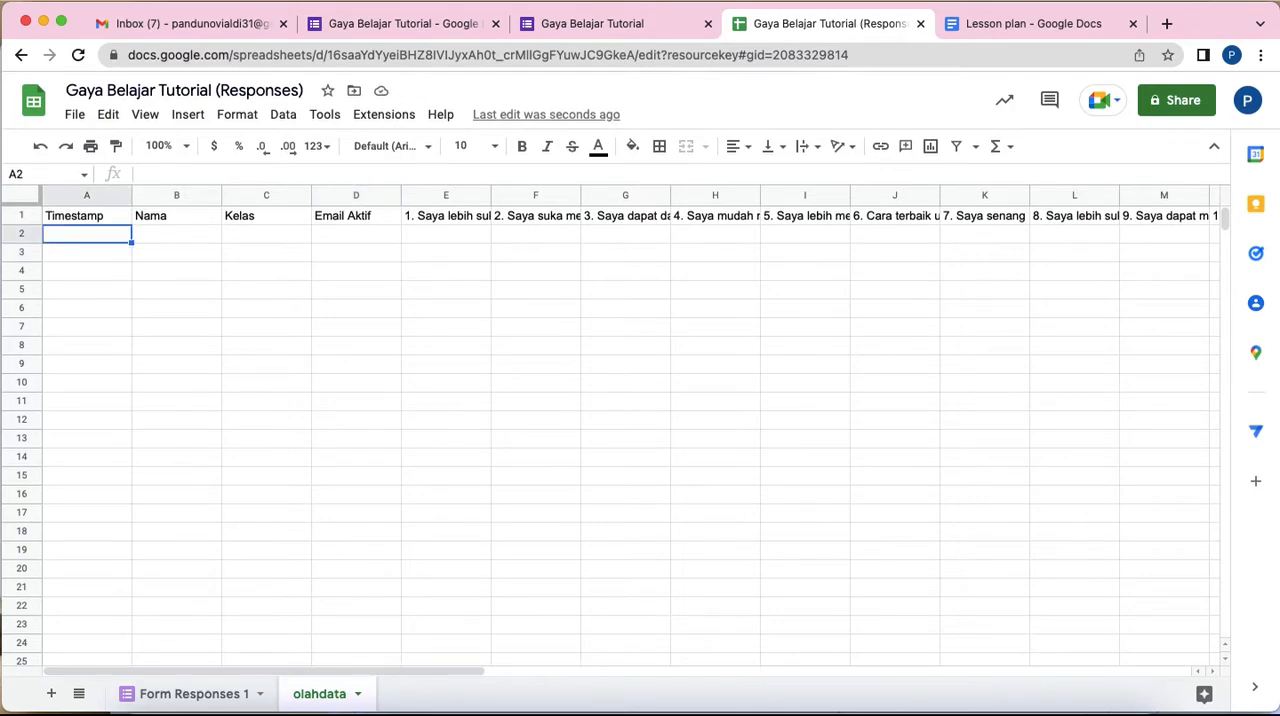
{"action": "type", "text": "="}
{"action": "left_click", "coordinate": [175, 694]}
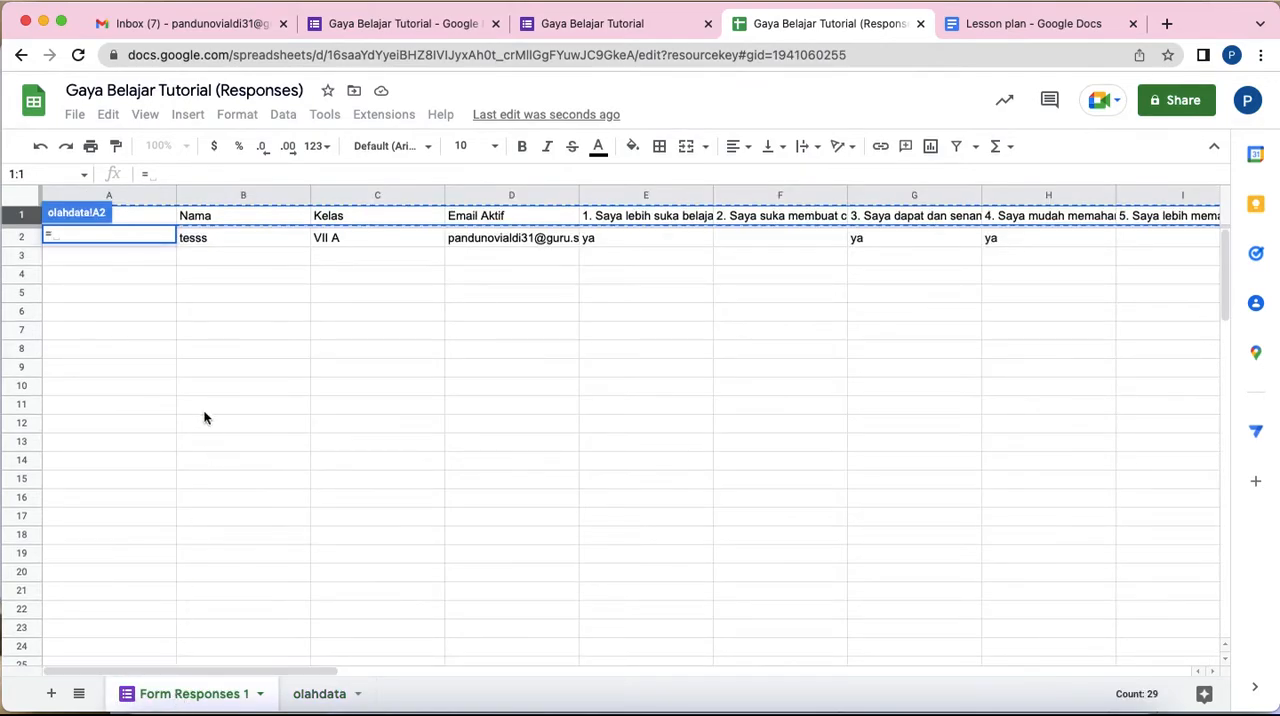
{"action": "left_click", "coordinate": [172, 254]}
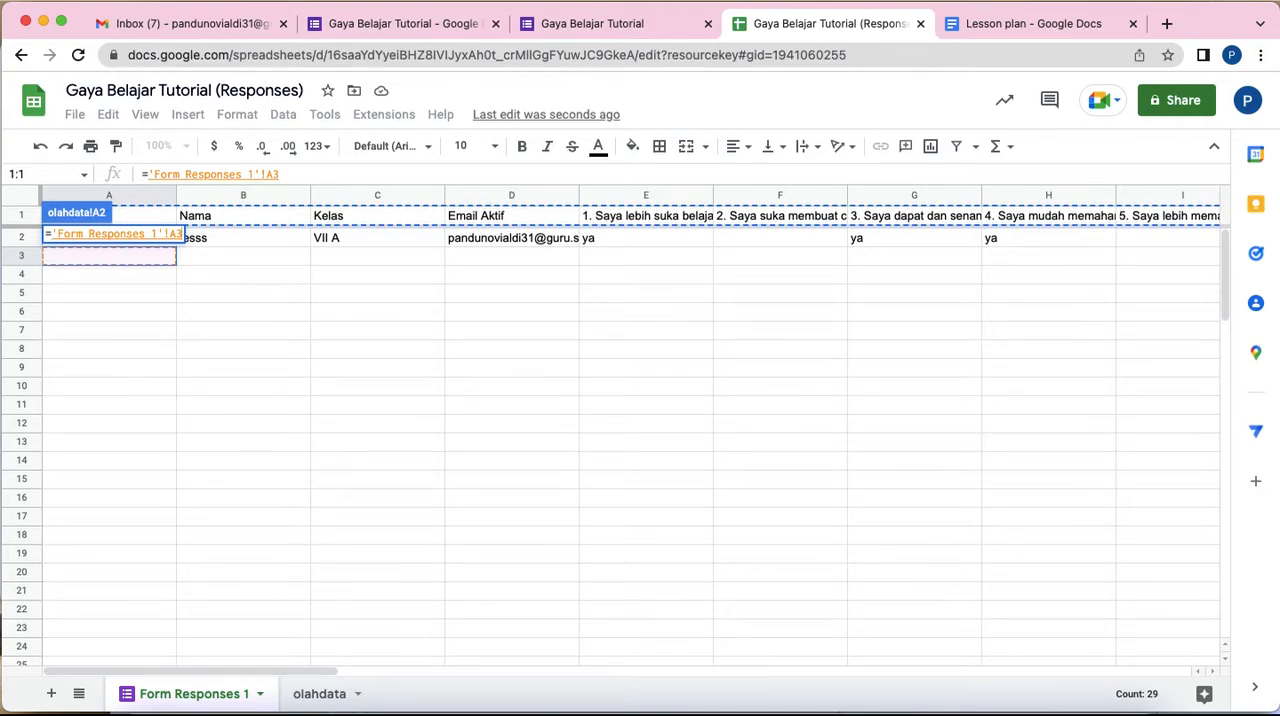
{"action": "key", "text": "Up"}
{"action": "key", "text": "Right"}
{"action": "key", "text": "Right"}
{"action": "key", "text": "Left"}
{"action": "key", "text": "Left"}
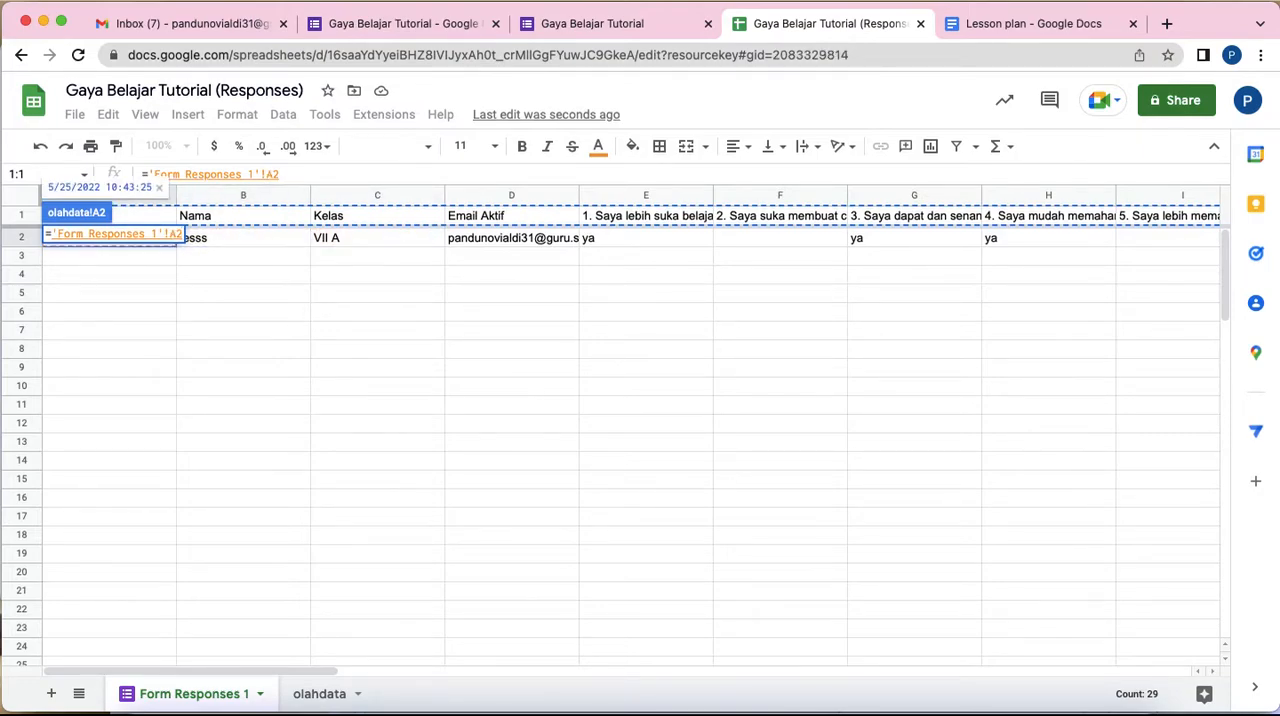
{"action": "key", "text": "Return"}
{"action": "left_click_drag", "start_coordinate": [131, 241], "coordinate": [391, 238]}
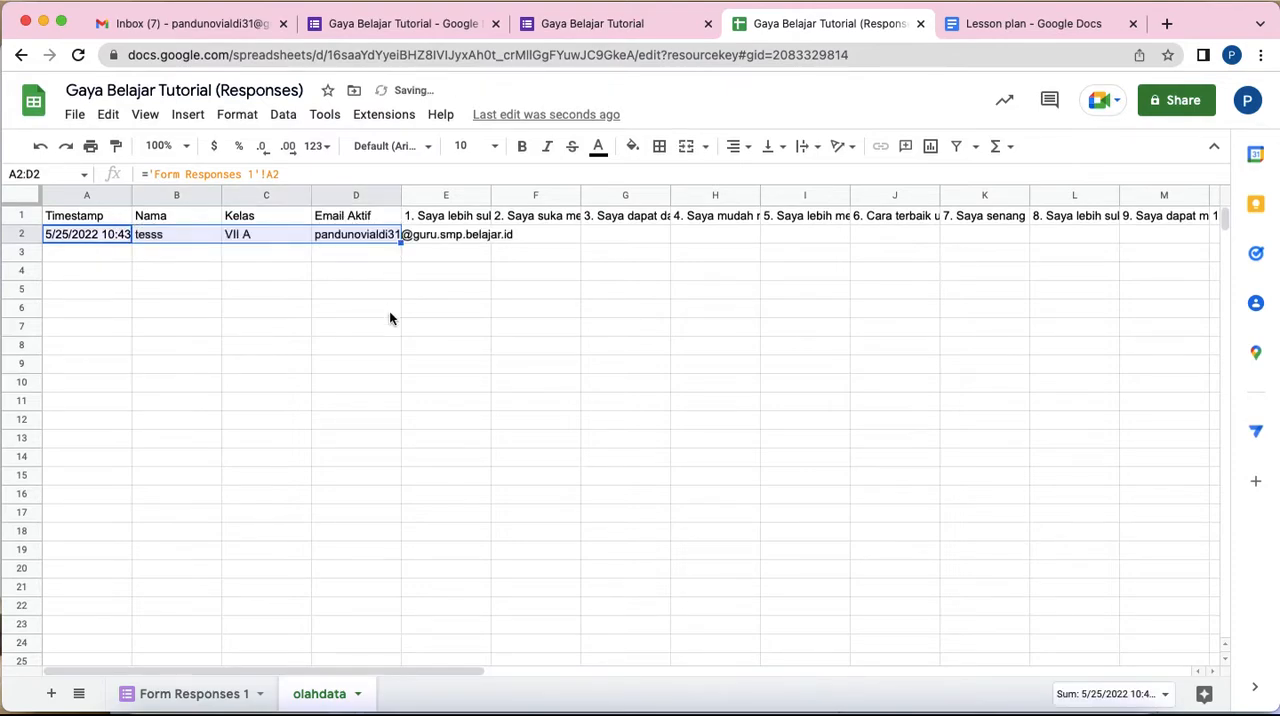
Step: Compare the linked row 2 of olahdata with its source row in Form Responses 1
{"action": "left_click", "coordinate": [358, 309]}
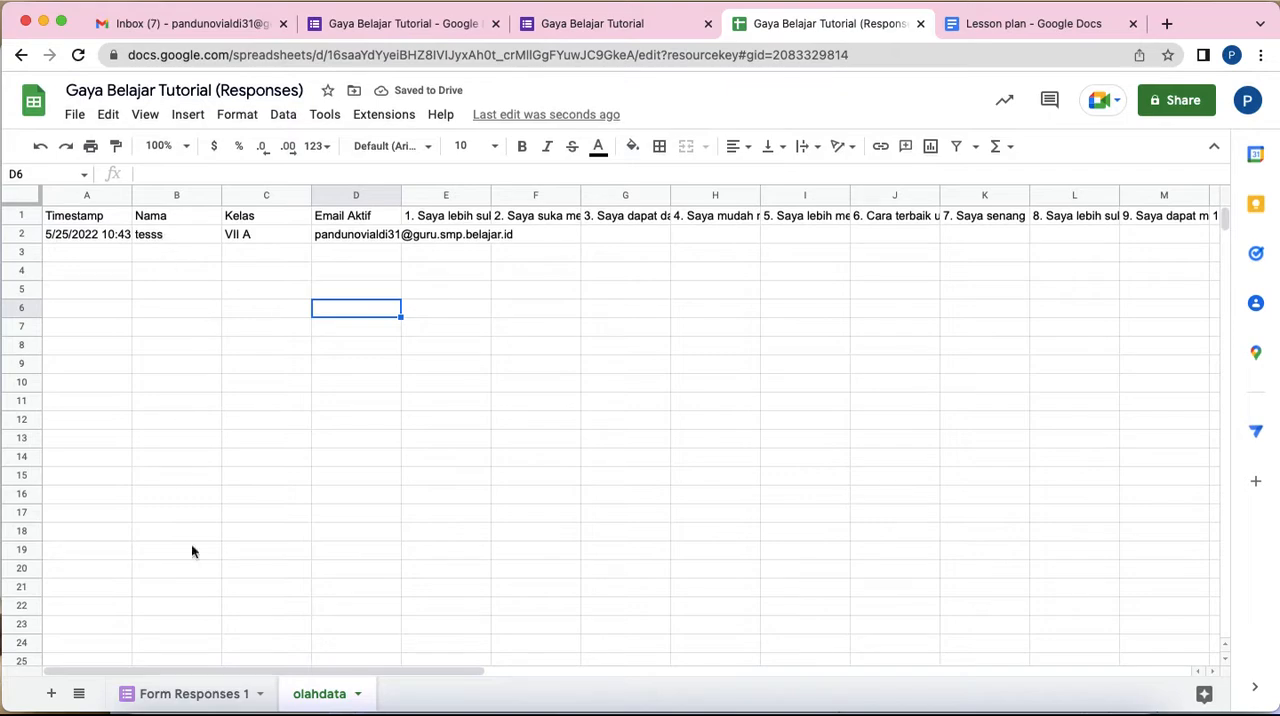
{"action": "left_click", "coordinate": [190, 693]}
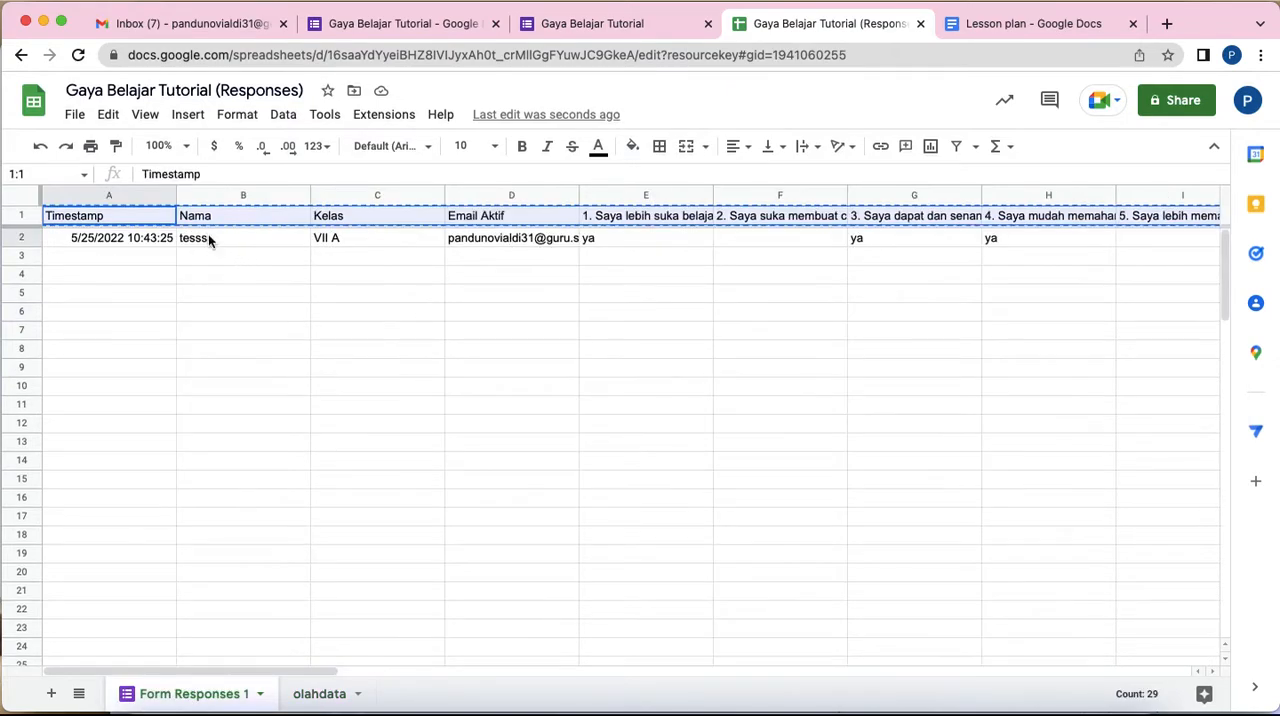
{"action": "left_click", "coordinate": [320, 695]}
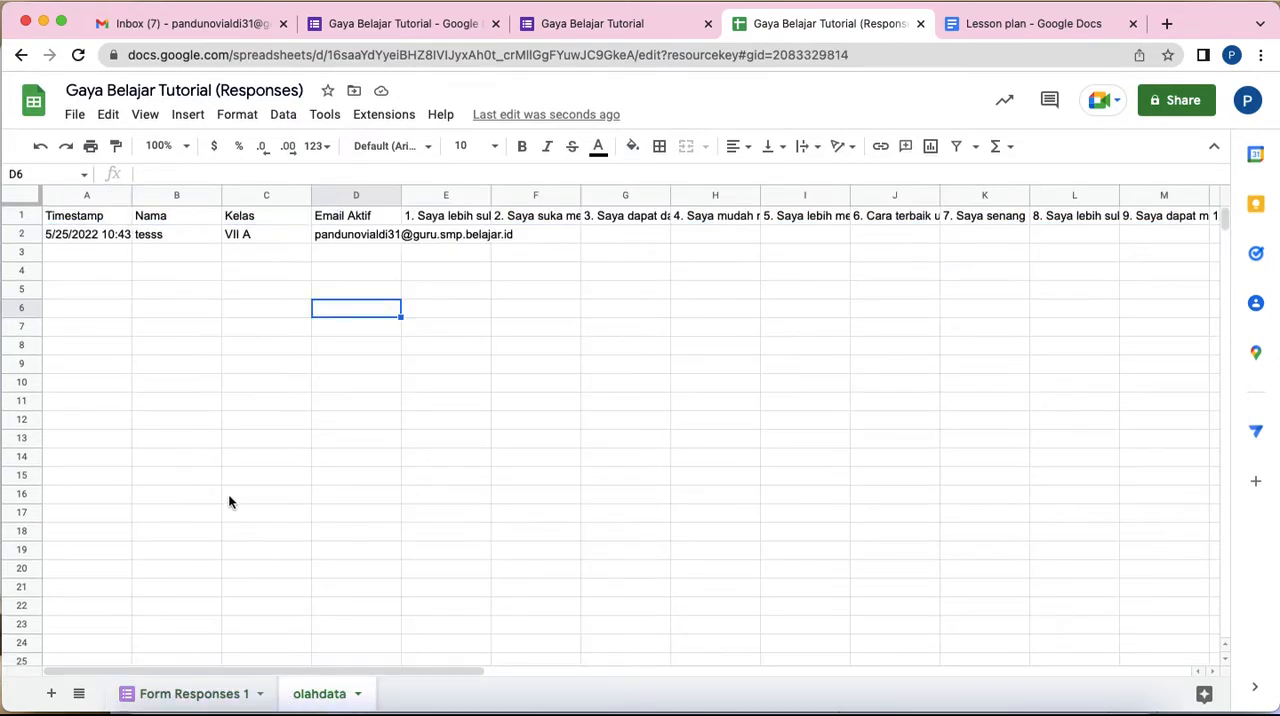
{"action": "left_click", "coordinate": [105, 234]}
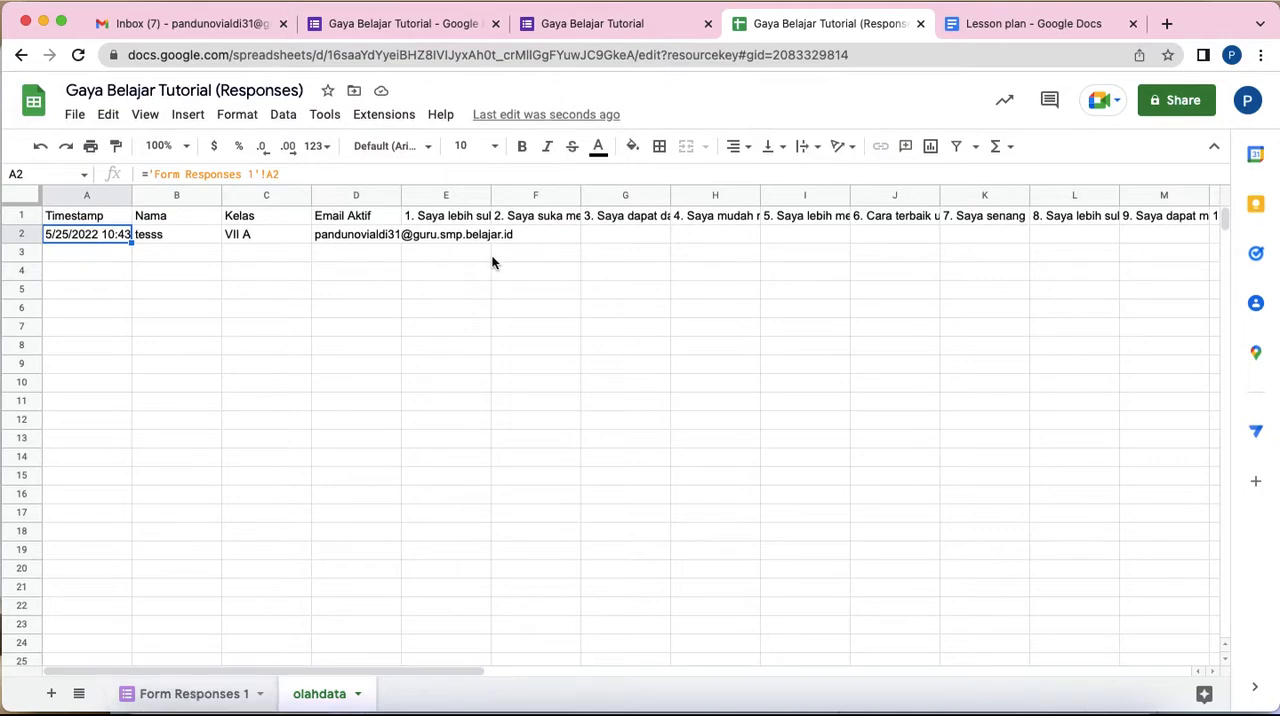
Step: Replace the question headers in E1:AB1 of olahdata with the numbers 1 to 24, filling the series from 1 and 2
{"action": "left_click", "coordinate": [462, 240]}
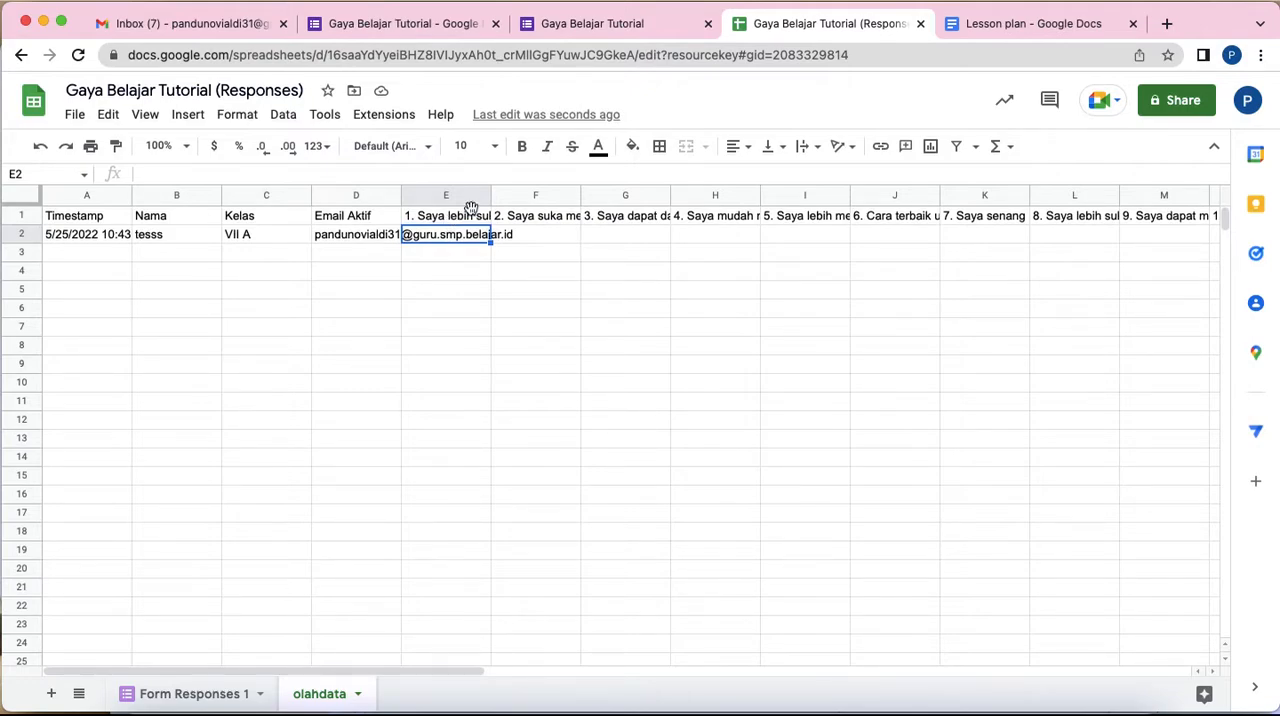
{"action": "left_click", "coordinate": [472, 214]}
{"action": "left_click", "coordinate": [459, 237]}
{"action": "left_click", "coordinate": [461, 214]}
{"action": "type", "text": "1"}
{"action": "left_click", "coordinate": [550, 296]}
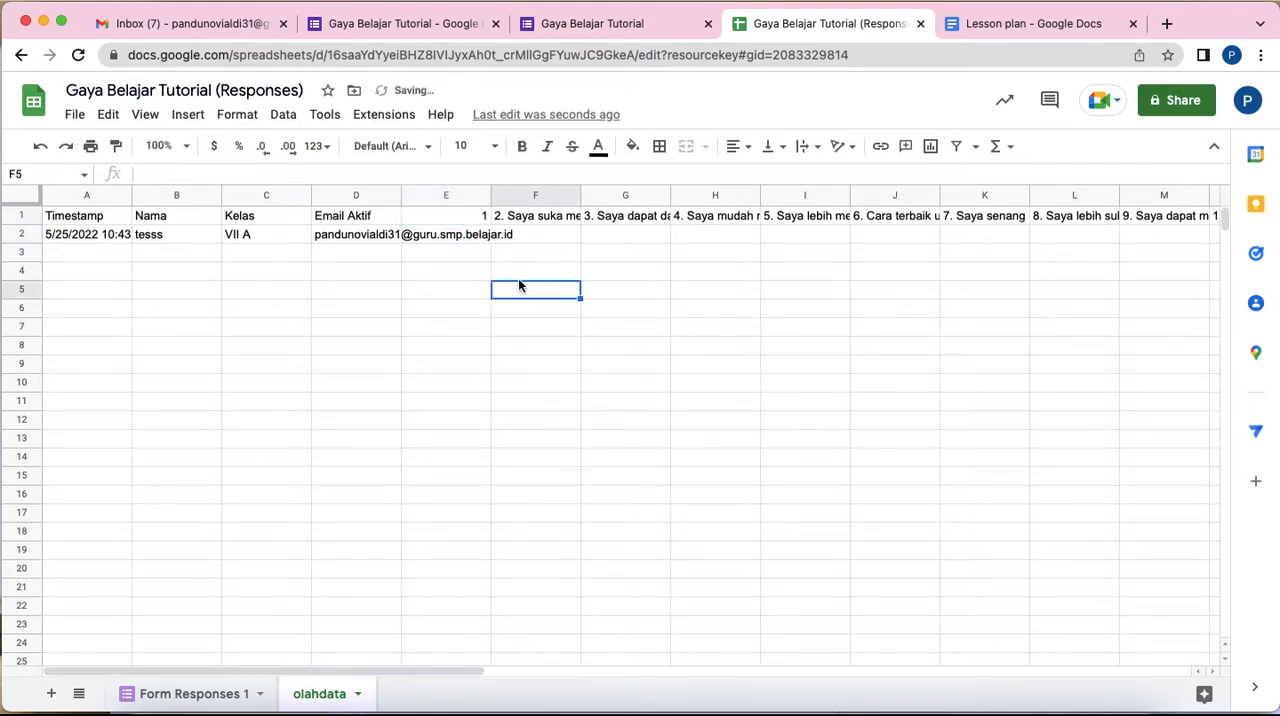
{"action": "left_click", "coordinate": [461, 237]}
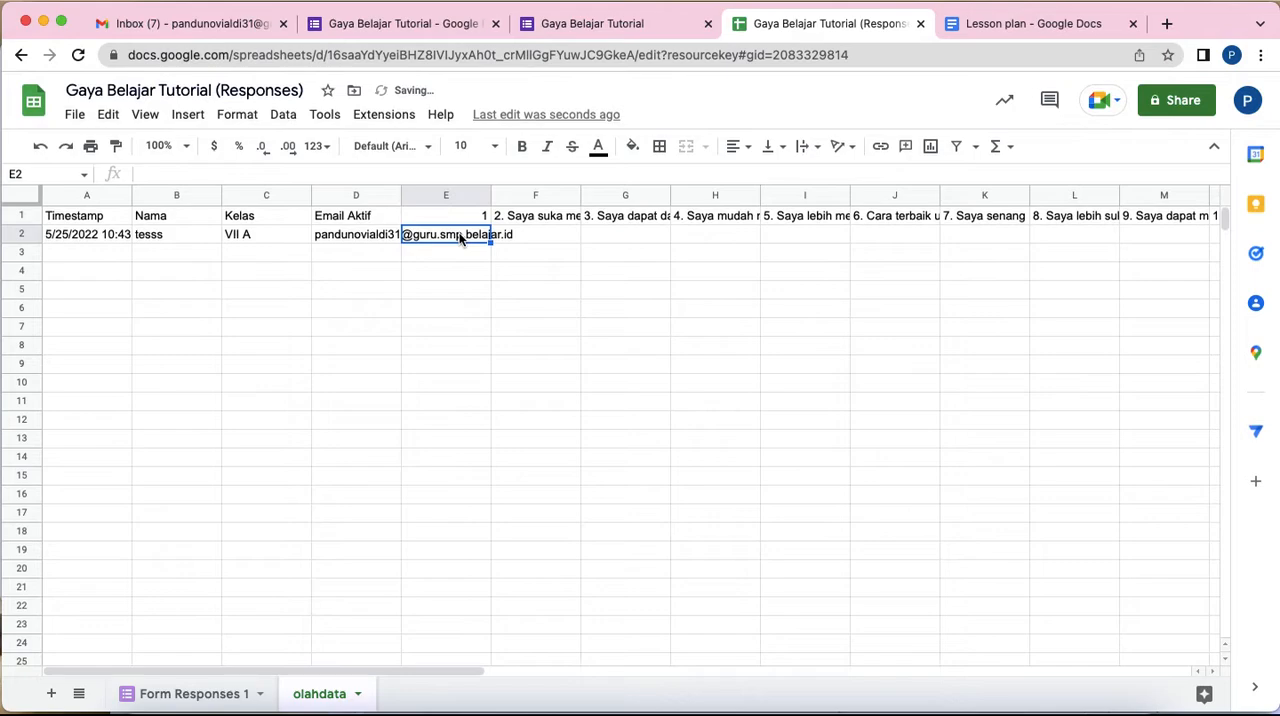
{"action": "left_click", "coordinate": [531, 215]}
{"action": "type", "text": "2"}
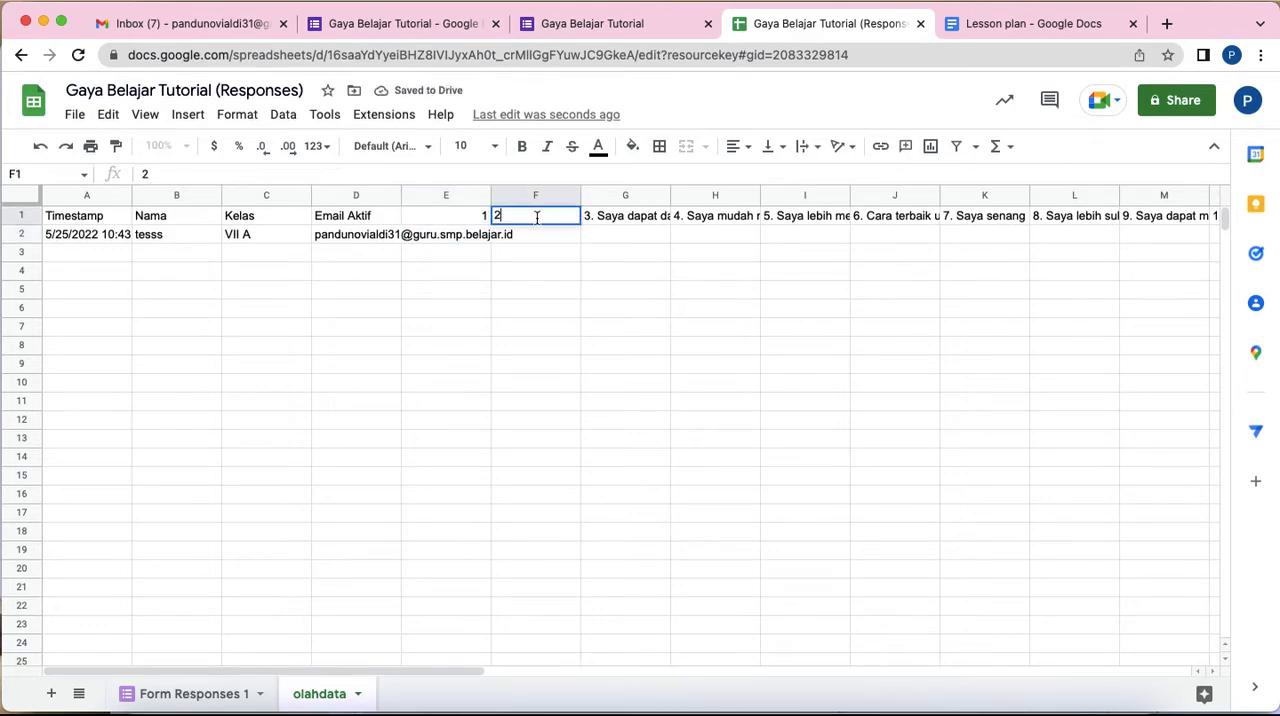
{"action": "left_click", "coordinate": [563, 275]}
{"action": "left_click_drag", "start_coordinate": [466, 217], "coordinate": [609, 197]}
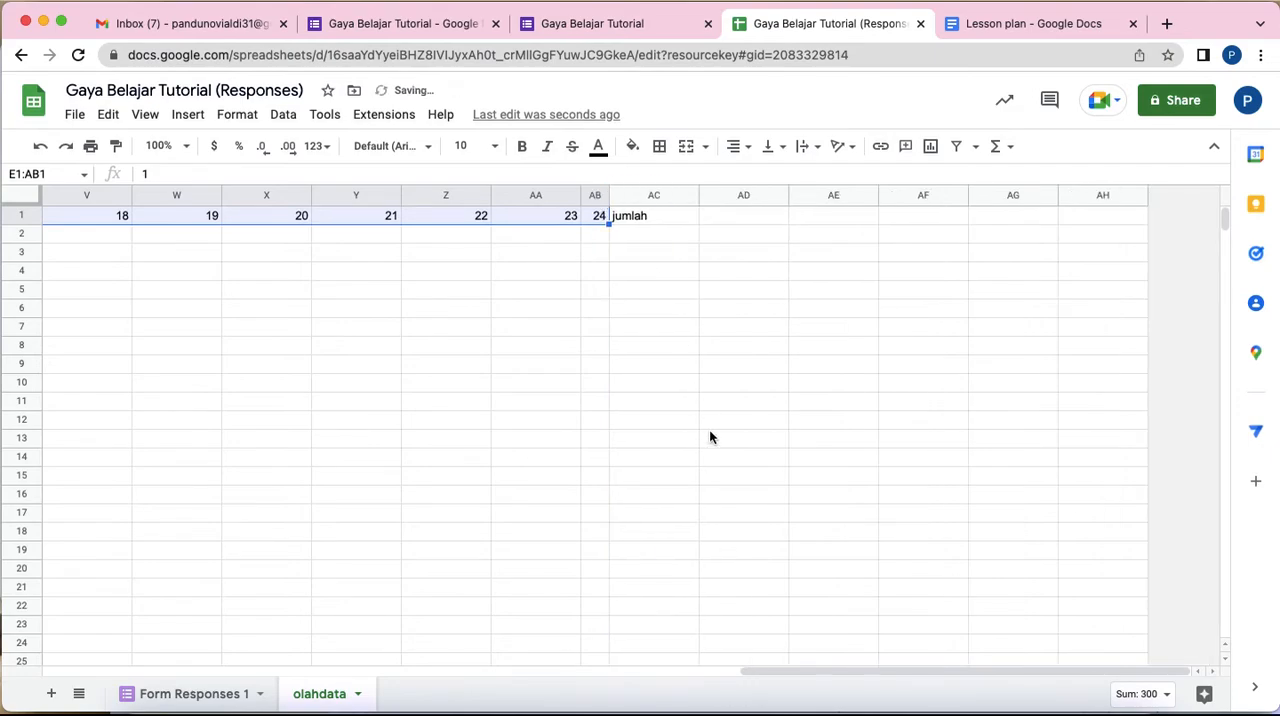
Step: Narrow columns E through AB together so that all 24 question numbers fit in view
{"action": "left_click", "coordinate": [594, 196]}
{"action": "left_click_drag", "start_coordinate": [594, 196], "coordinate": [165, 197]}
{"action": "left_click", "coordinate": [708, 270]}
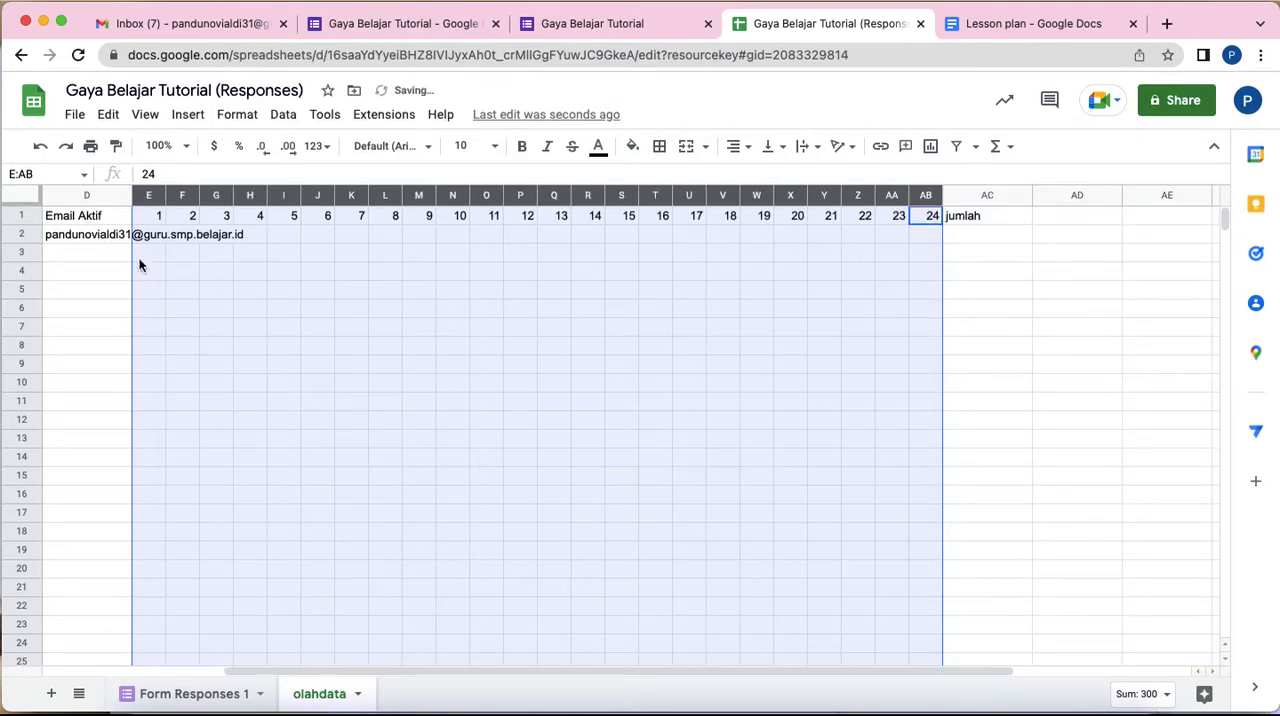
{"action": "left_click", "coordinate": [145, 238]}
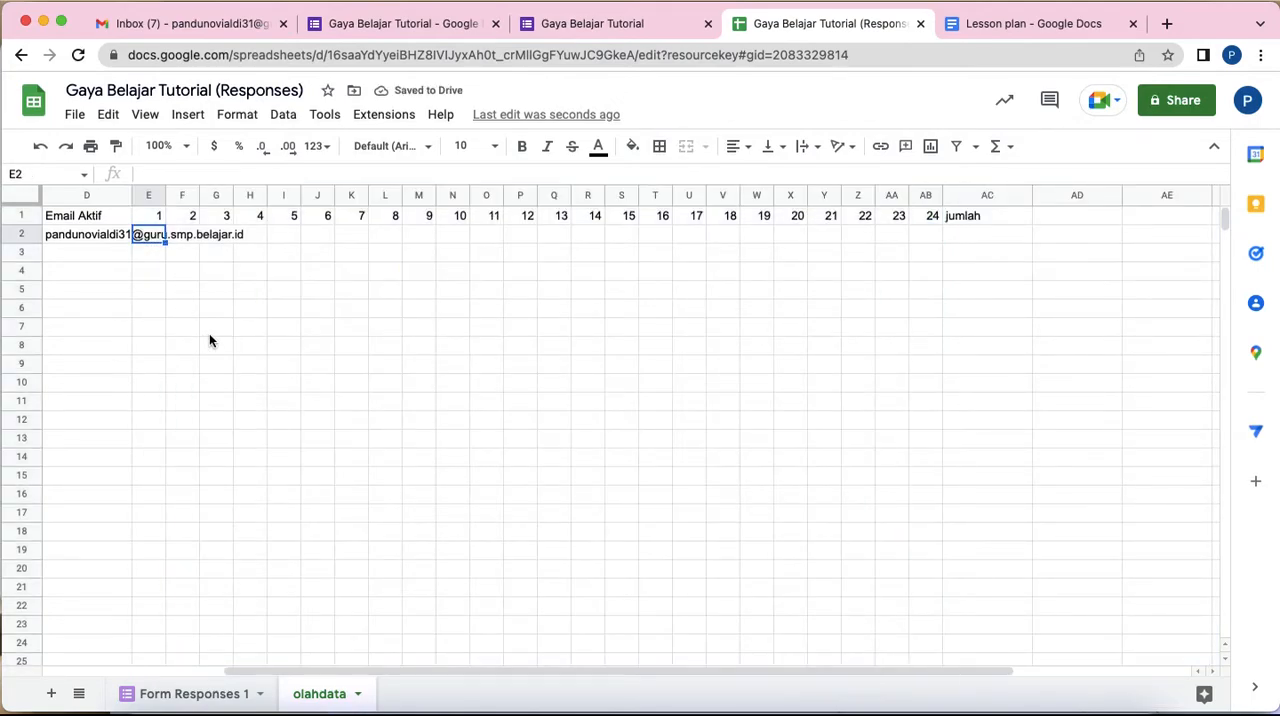
{"action": "type", "text": "="}
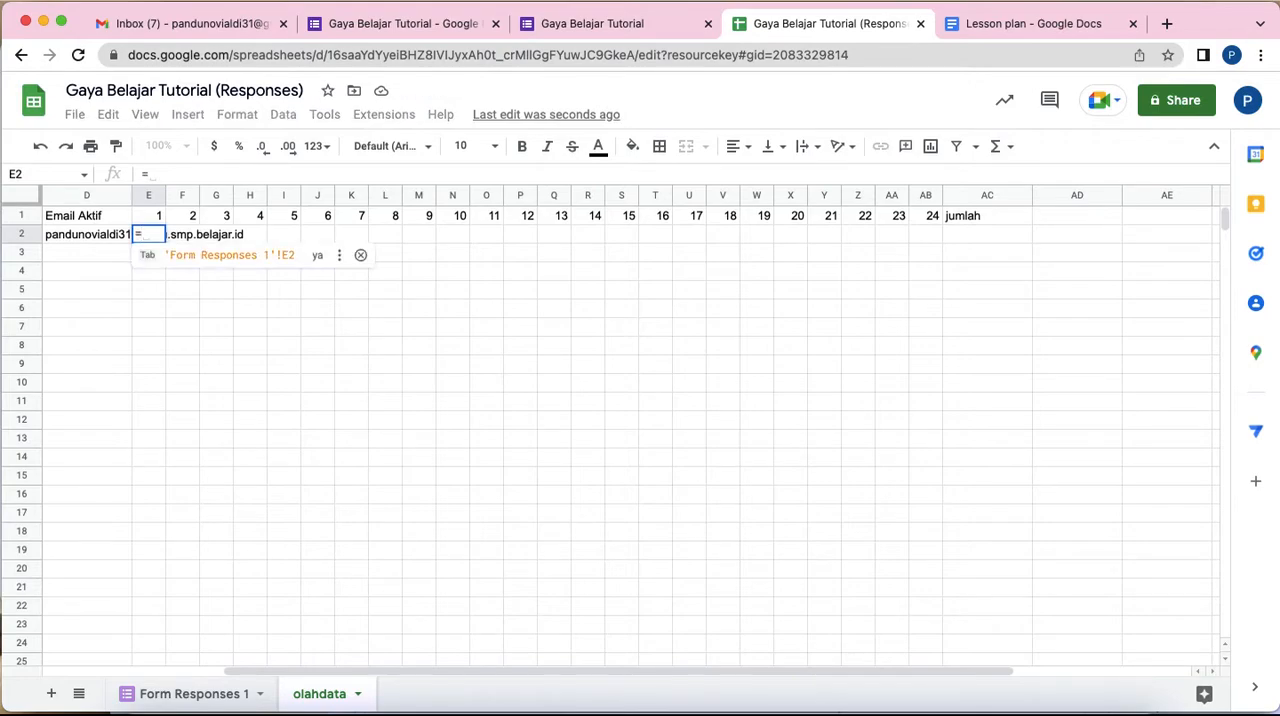
{"action": "type", "text": "aa"}
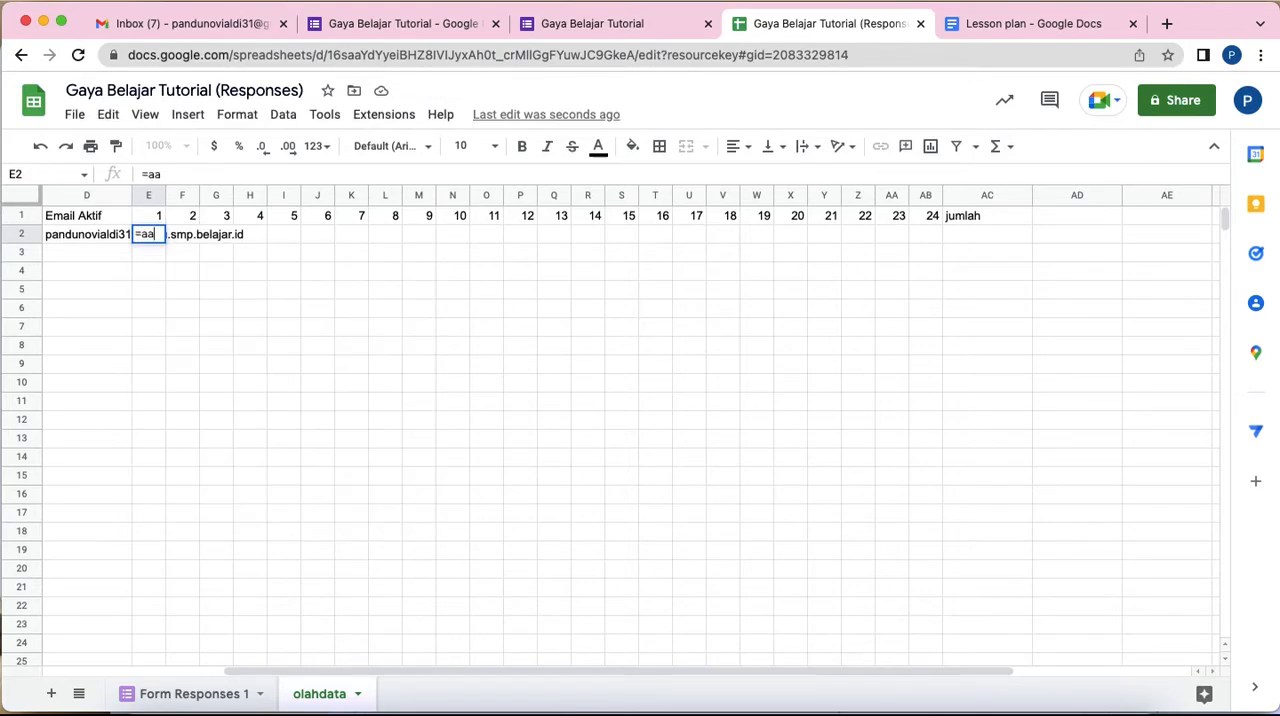
{"action": "key", "text": "Return"}
{"action": "type", "text": "rr"}
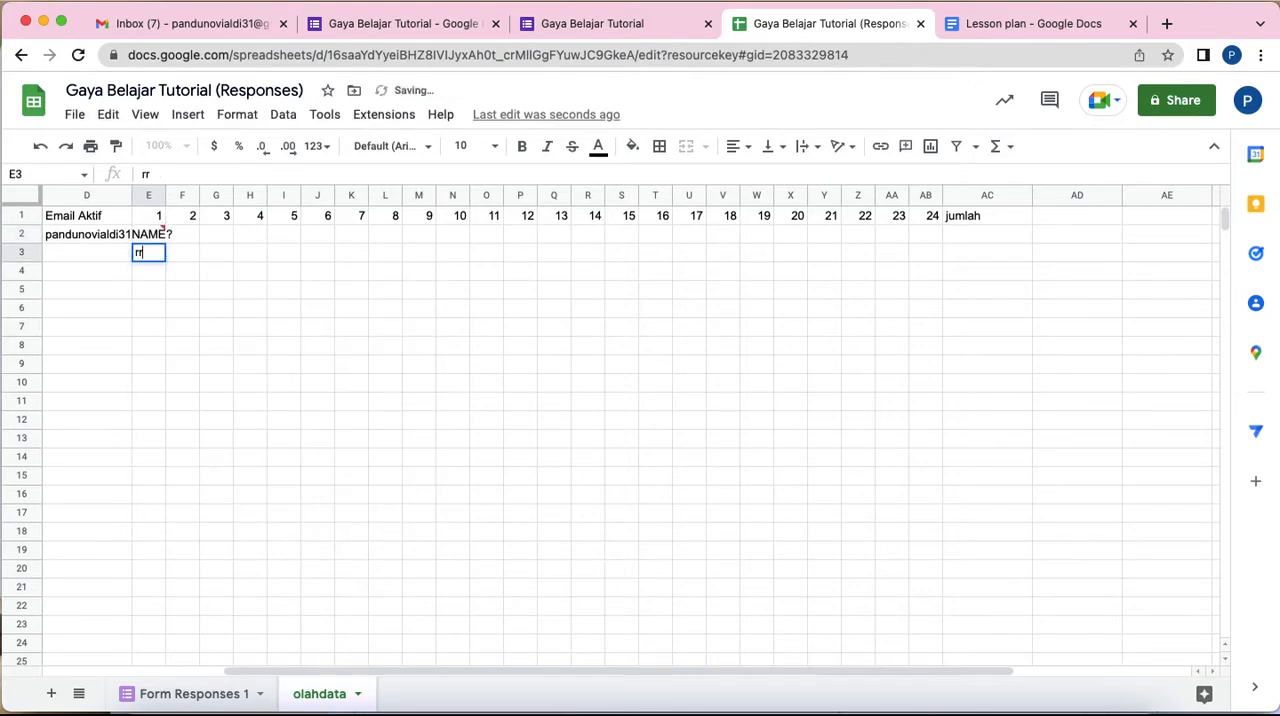
{"action": "left_click", "coordinate": [314, 422]}
Step: Begin a formula in E2 of olahdata with an IF nested in ARRAYFORMULA, referencing 'Form Responses 1'!E2
{"action": "left_click", "coordinate": [148, 236]}
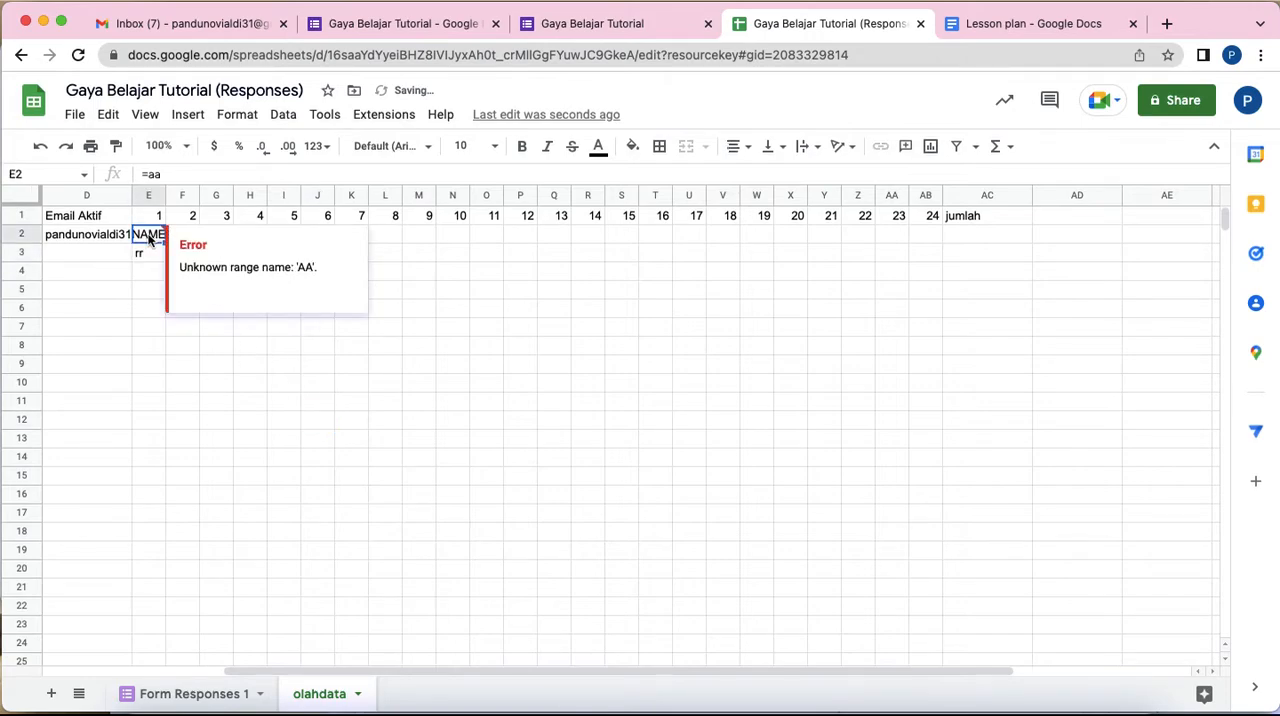
{"action": "type", "text": "=arra"}
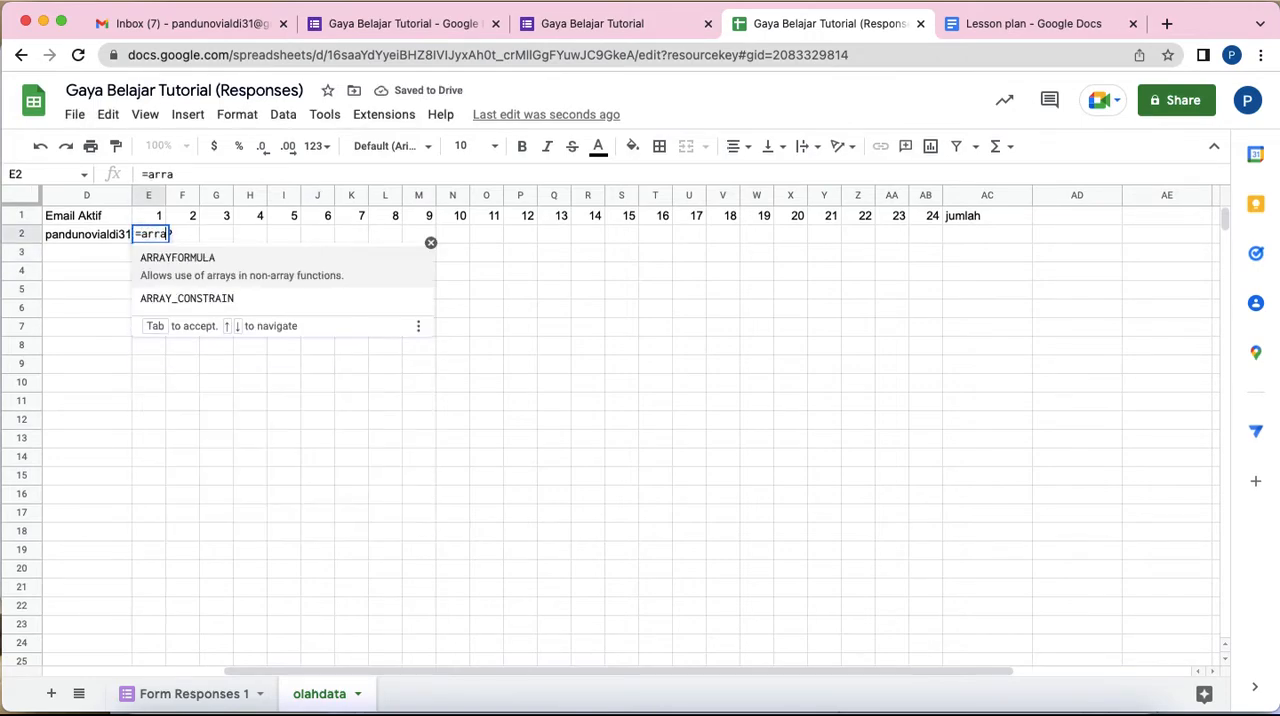
{"action": "left_click", "coordinate": [188, 270]}
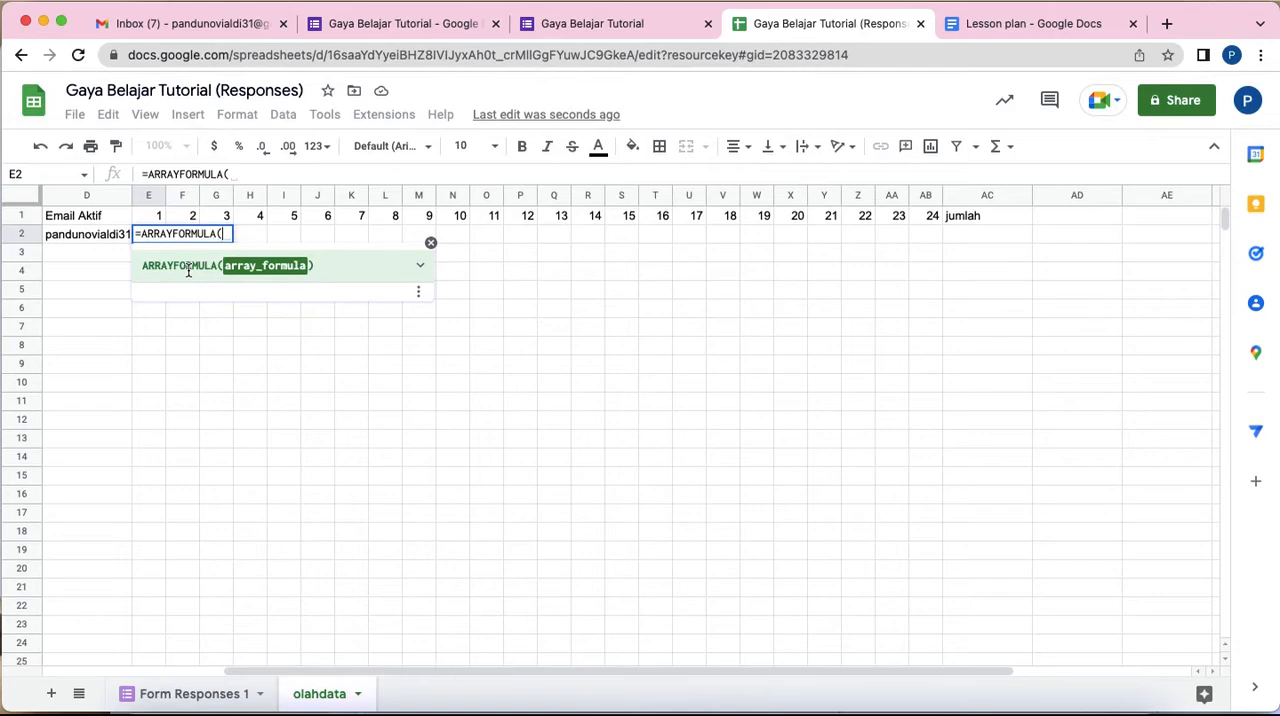
{"action": "type", "text": "i"}
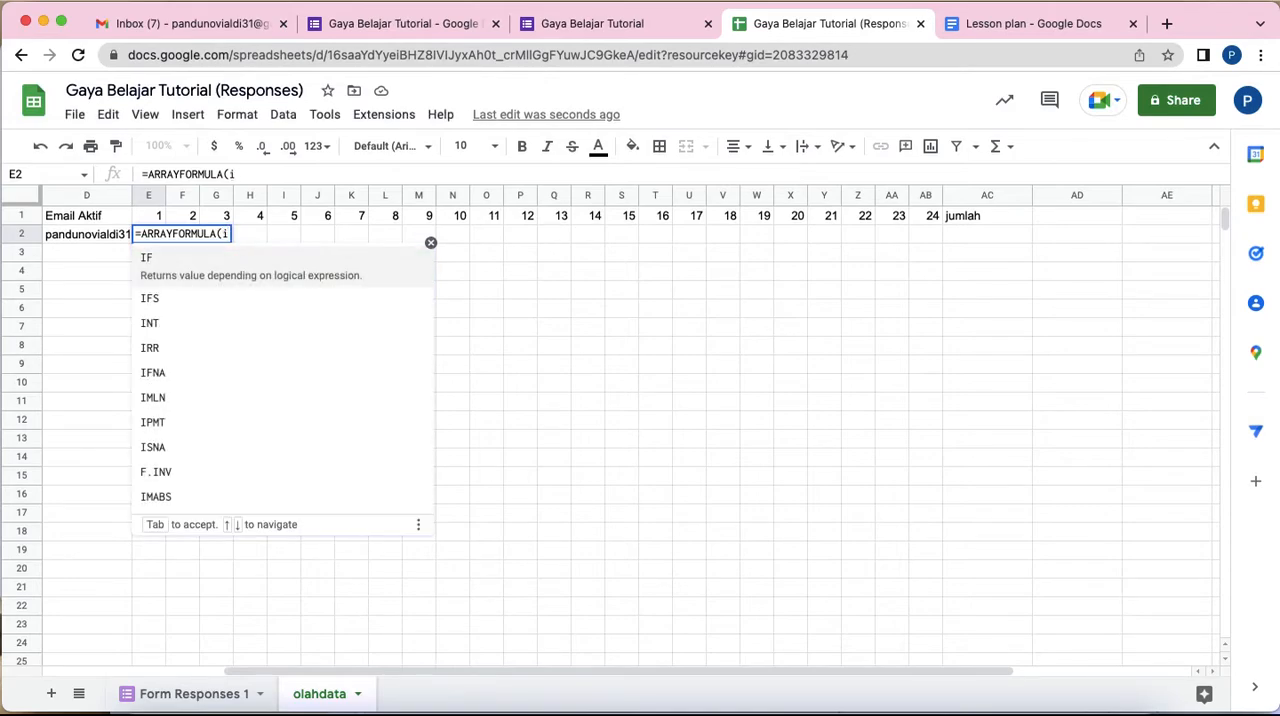
{"action": "type", "text": "s"}
{"action": "key", "text": "BackSpace"}
{"action": "type", "text": "f"}
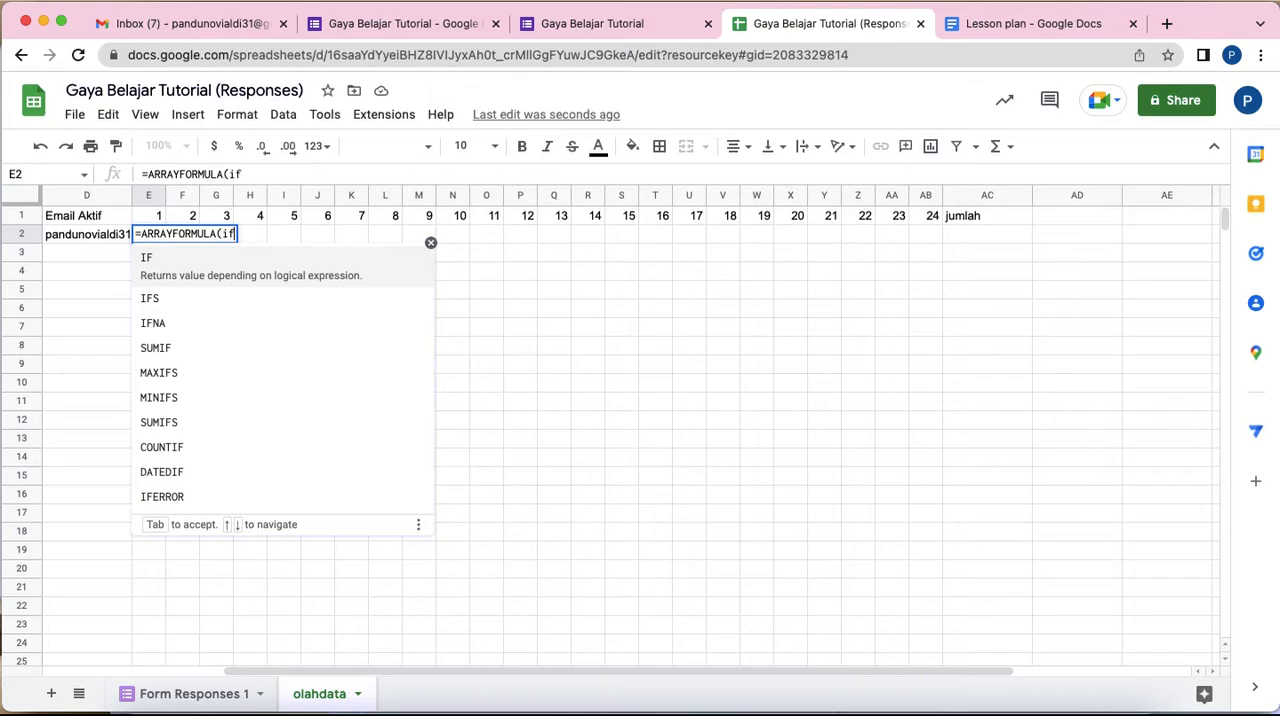
{"action": "type", "text": "("}
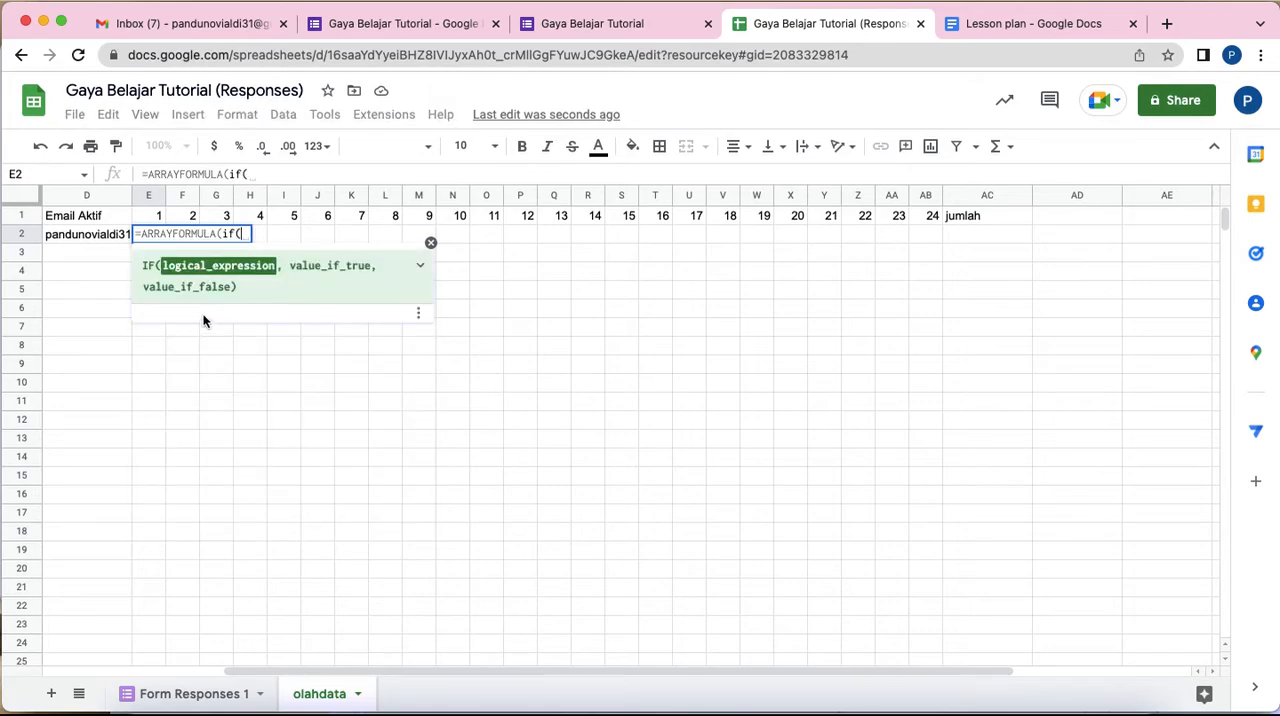
{"action": "left_click", "coordinate": [193, 694]}
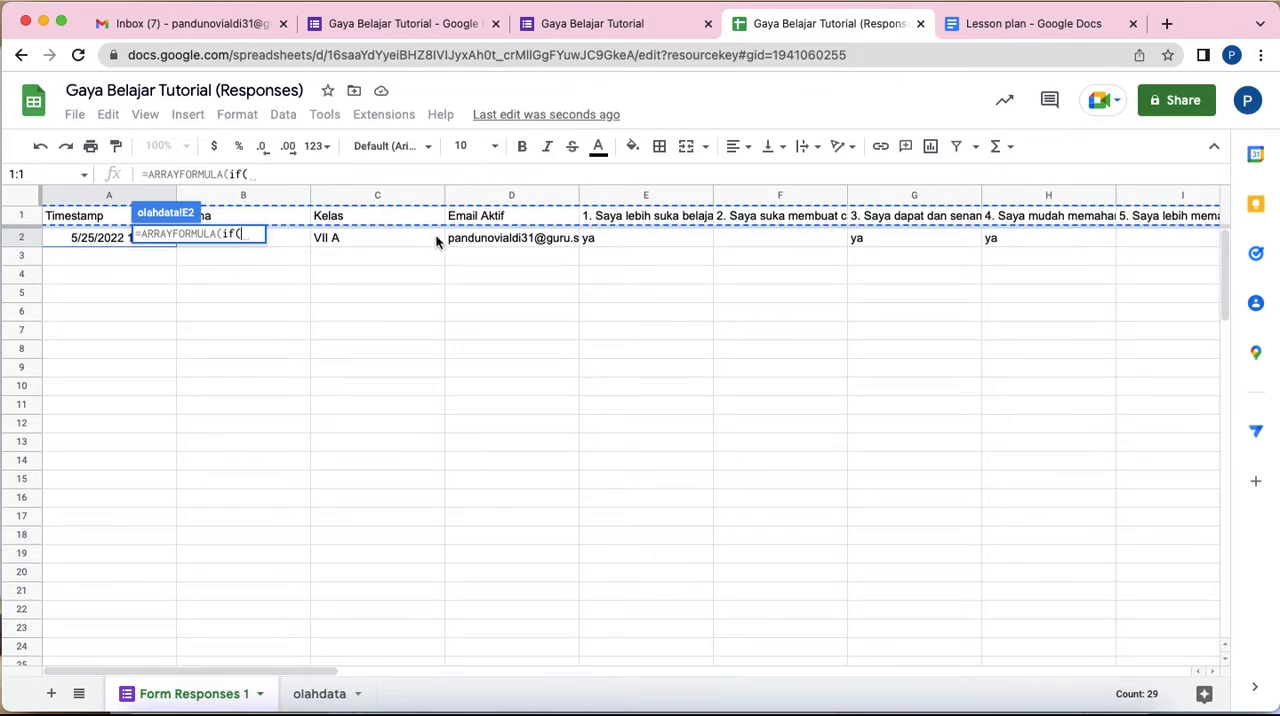
{"action": "left_click", "coordinate": [653, 239]}
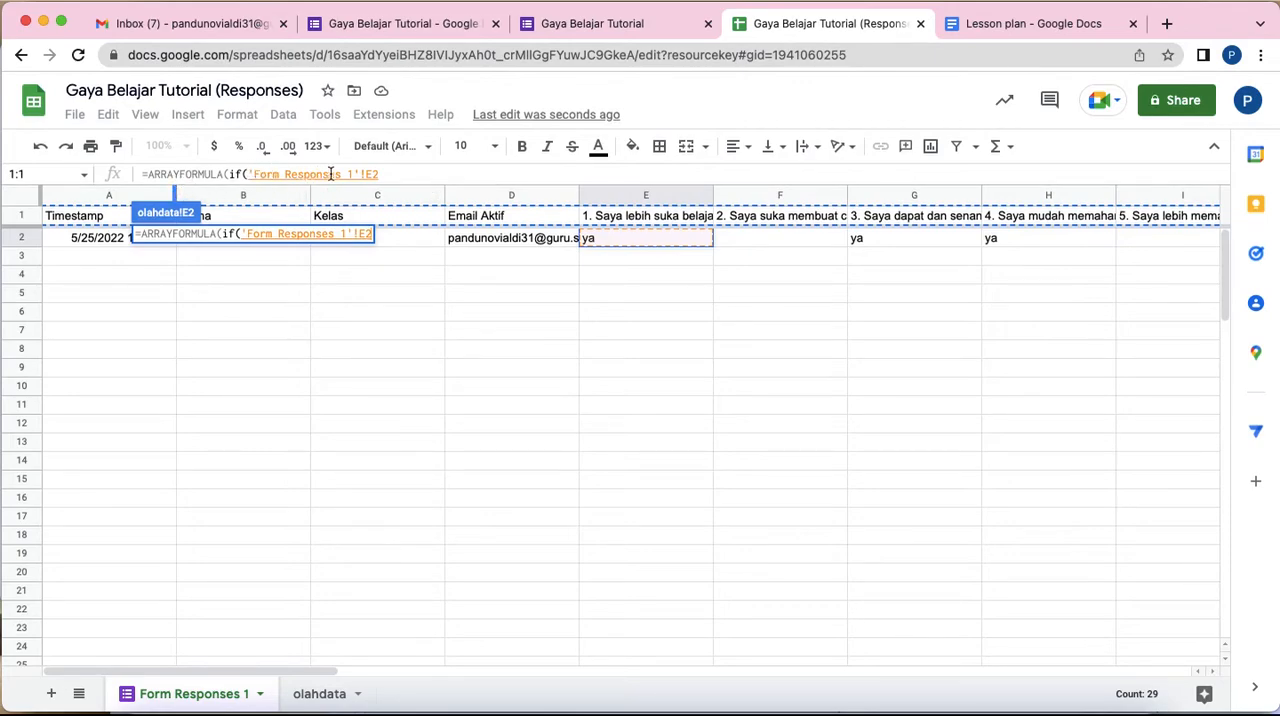
Step: Complete the E2 formula so that it returns 1 when the referenced answer equals "ya" and an empty string otherwise
{"action": "left_click", "coordinate": [389, 174]}
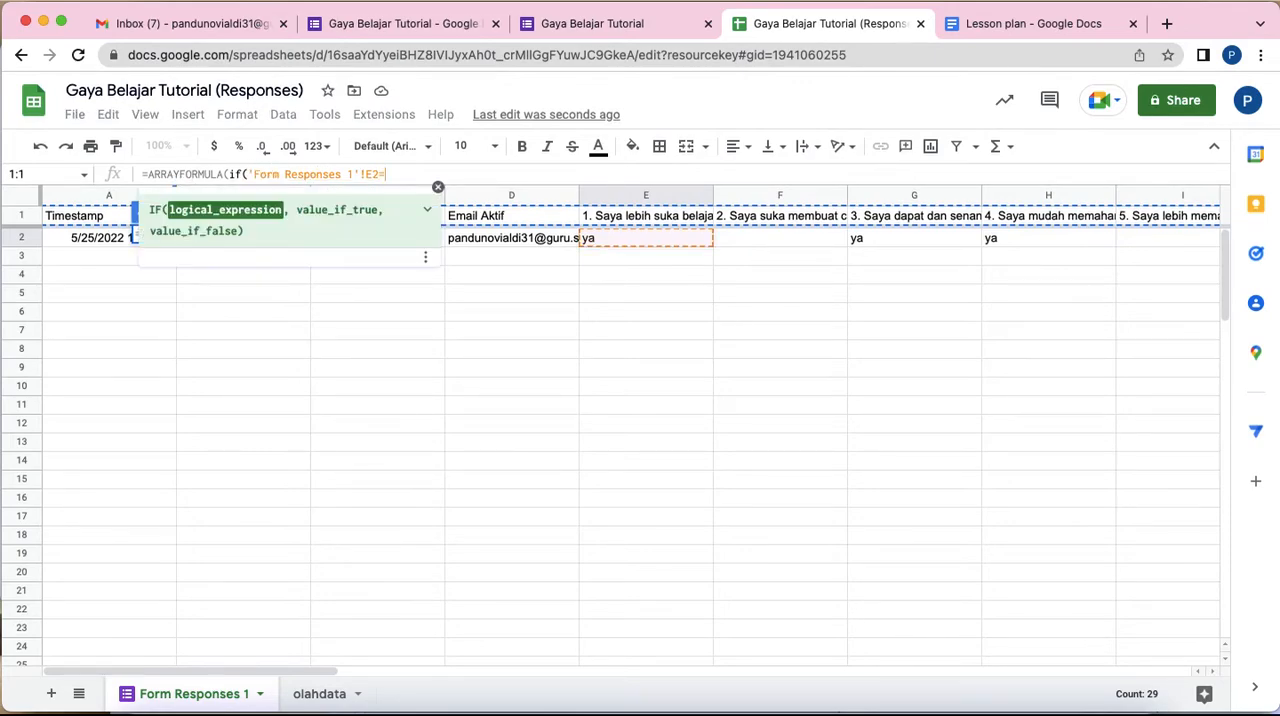
{"action": "type", "text": "=\"ya"}
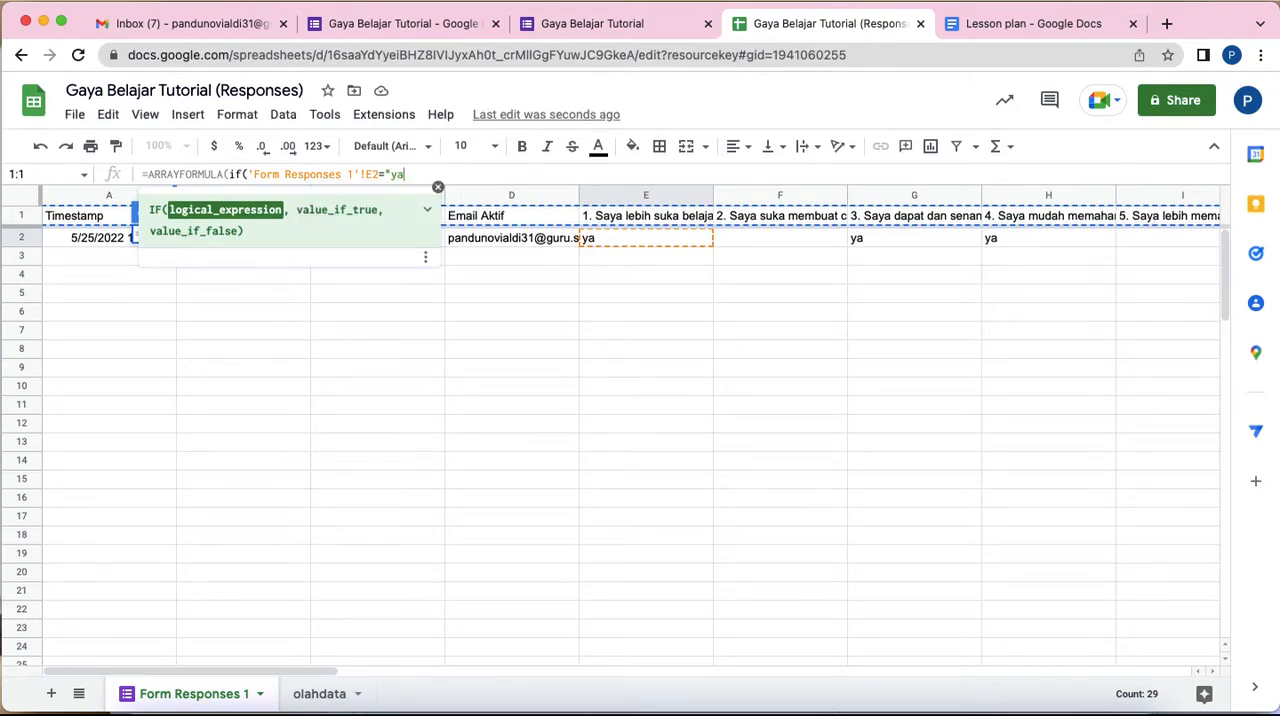
{"action": "type", "text": "\","}
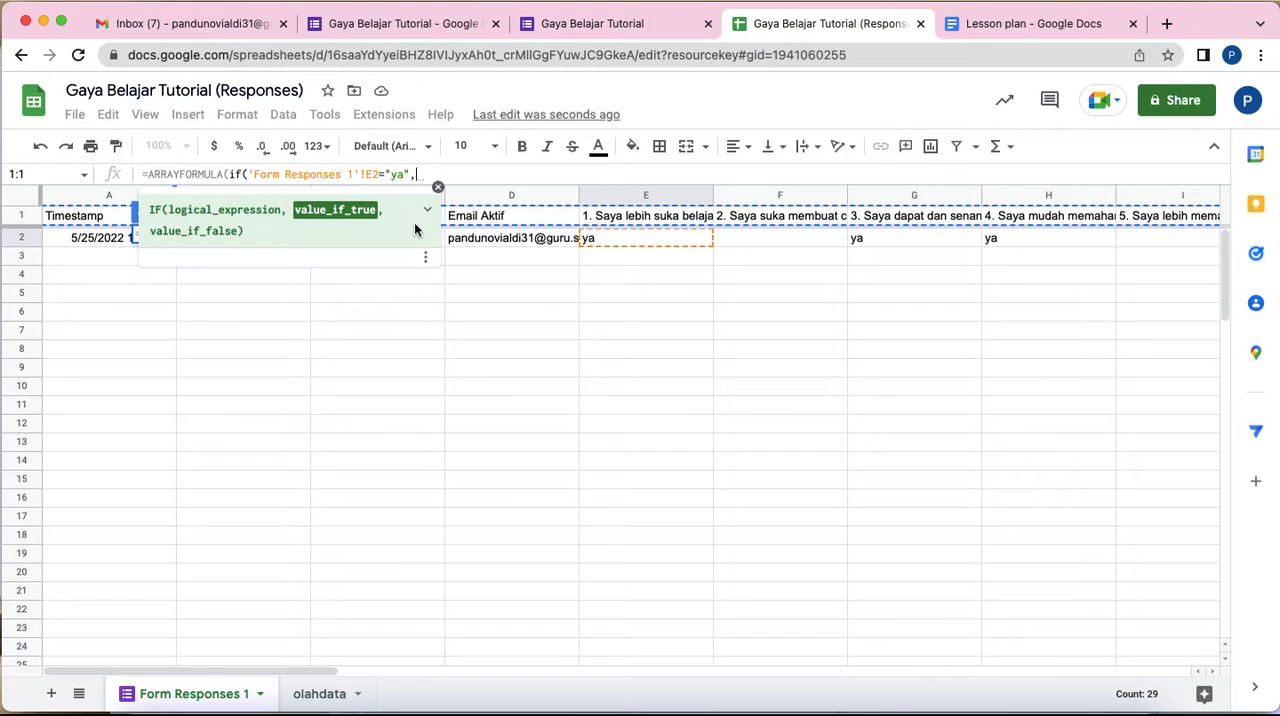
{"action": "type", "text": "1"}
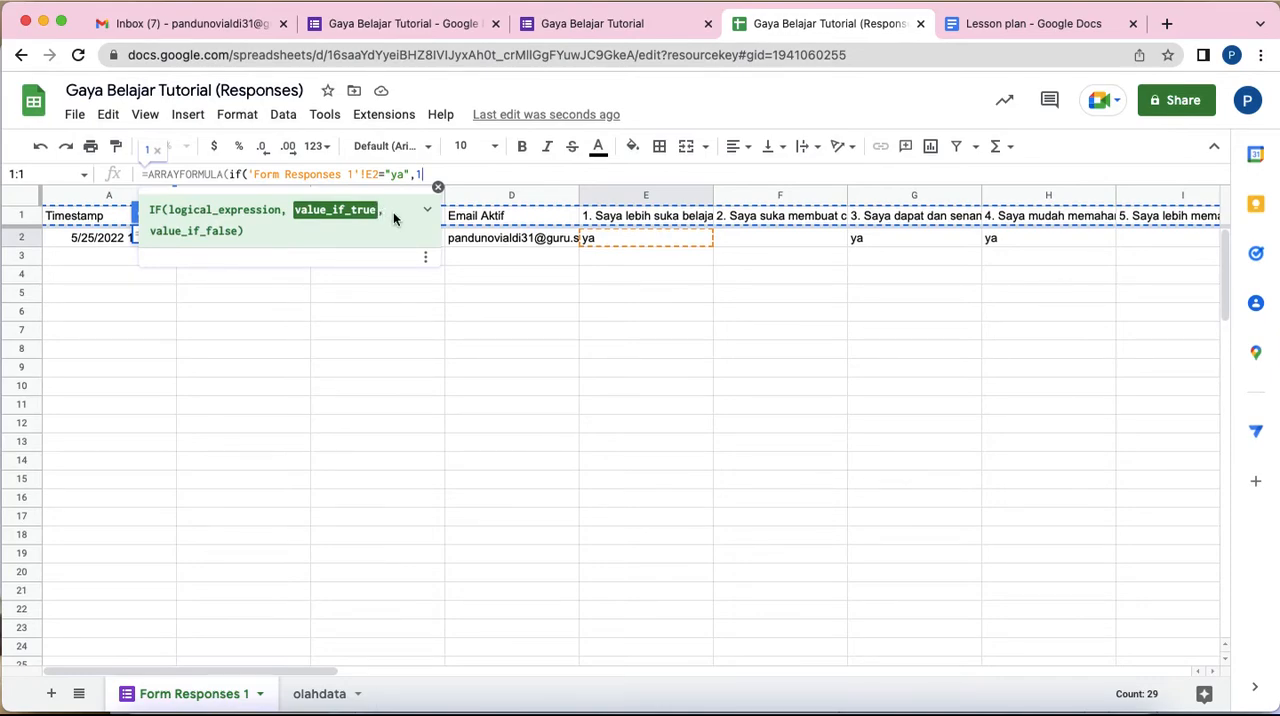
{"action": "type", "text": ","}
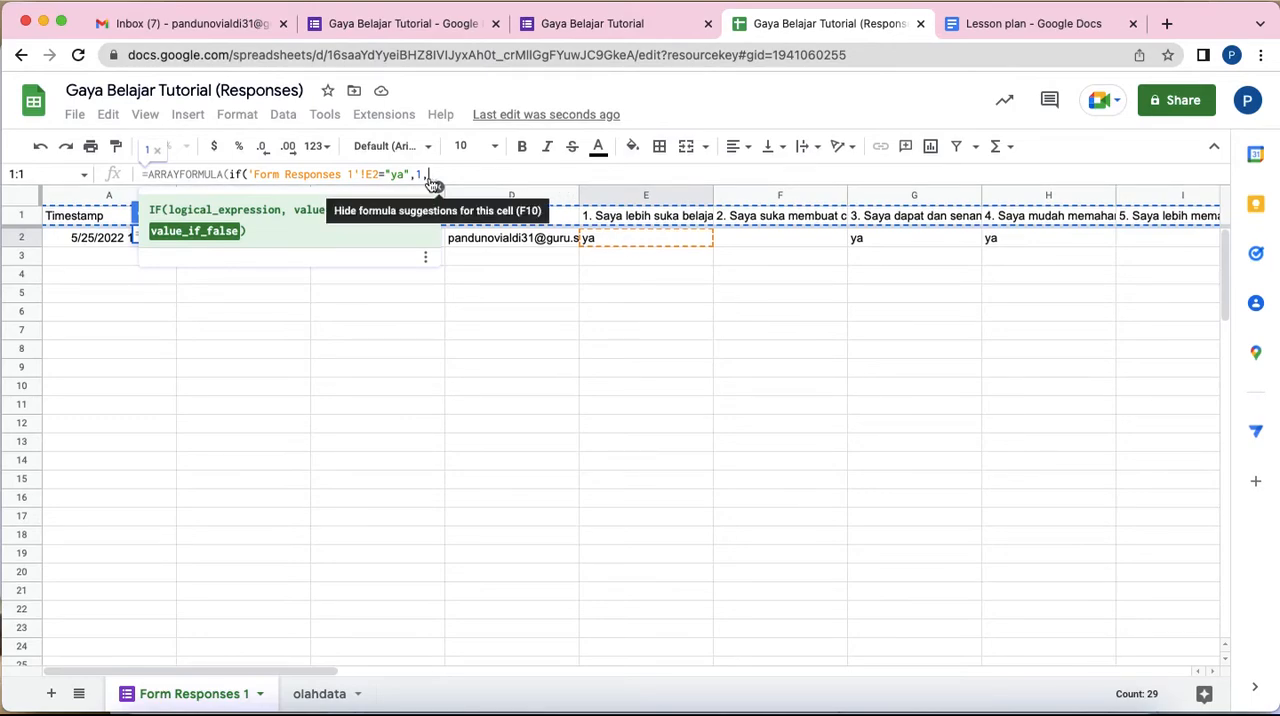
{"action": "type", "text": "\"\""}
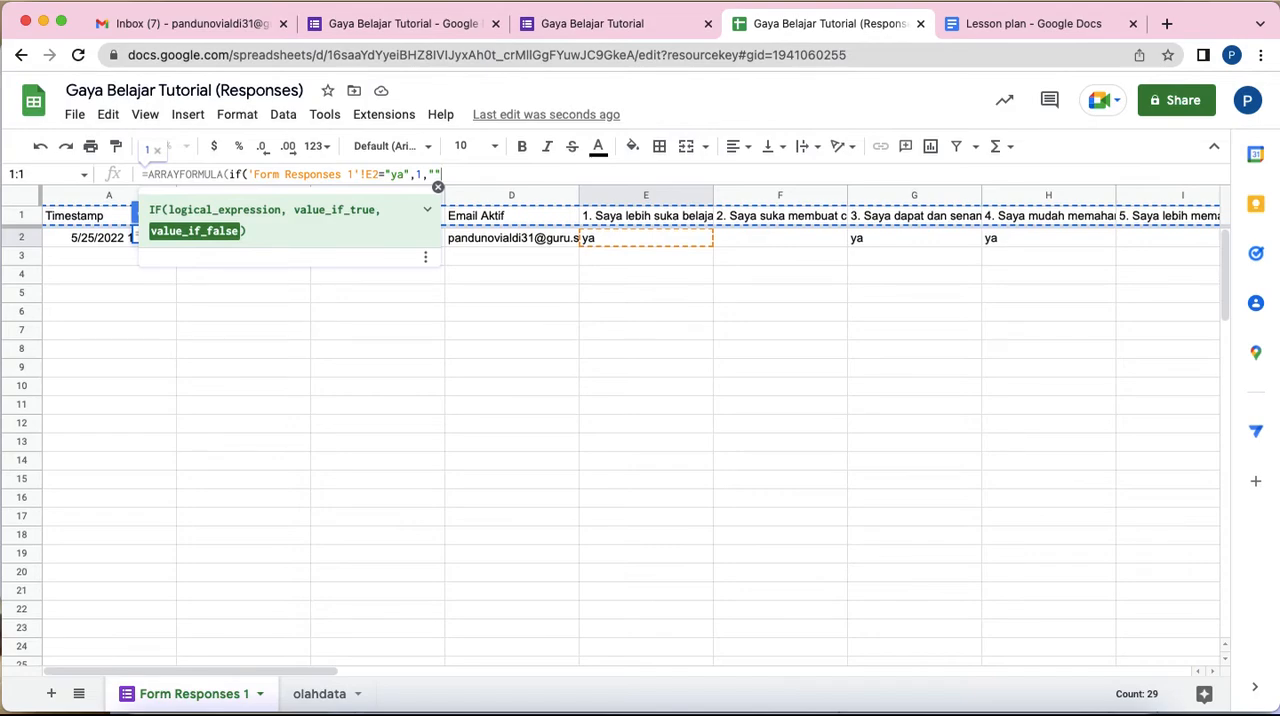
{"action": "type", "text": "))"}
{"action": "key", "text": "Return"}
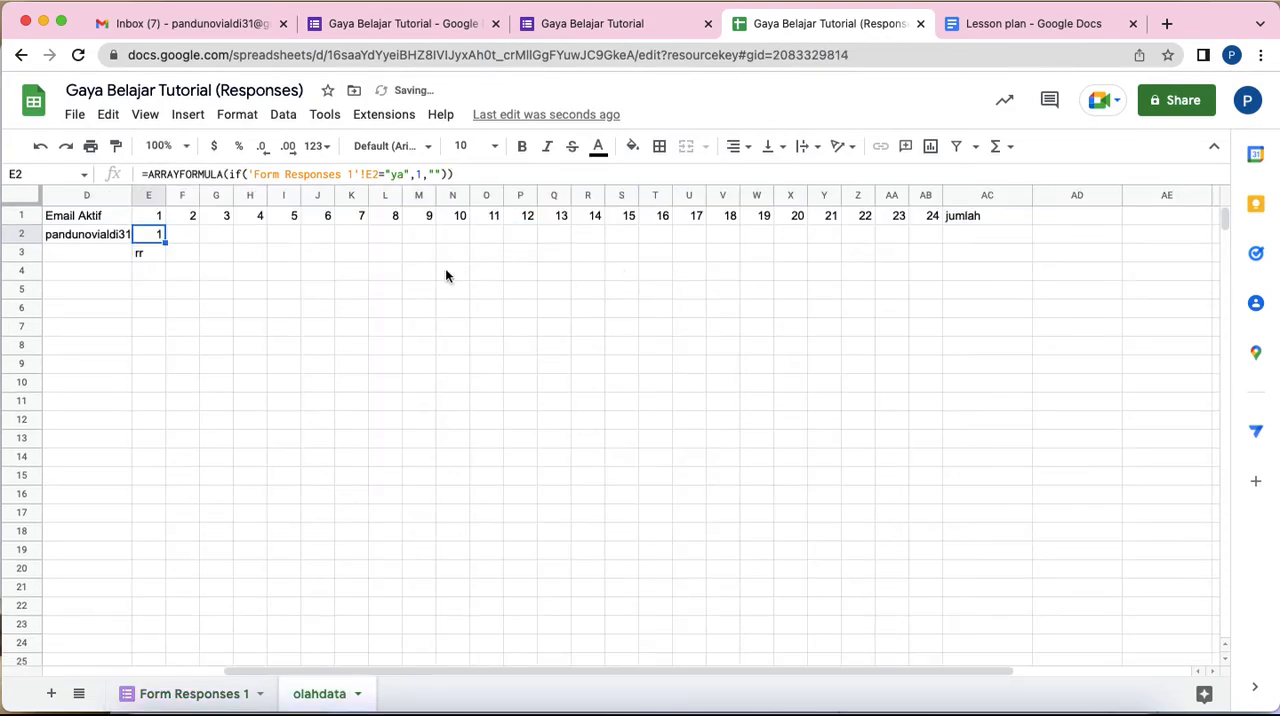
Step: Clear the stray text in E3 and fill the E2 formula across to H2
{"action": "left_click", "coordinate": [143, 251]}
{"action": "key", "text": "Delete"}
{"action": "left_click", "coordinate": [158, 236]}
{"action": "left_click_drag", "start_coordinate": [166, 242], "coordinate": [231, 262]}
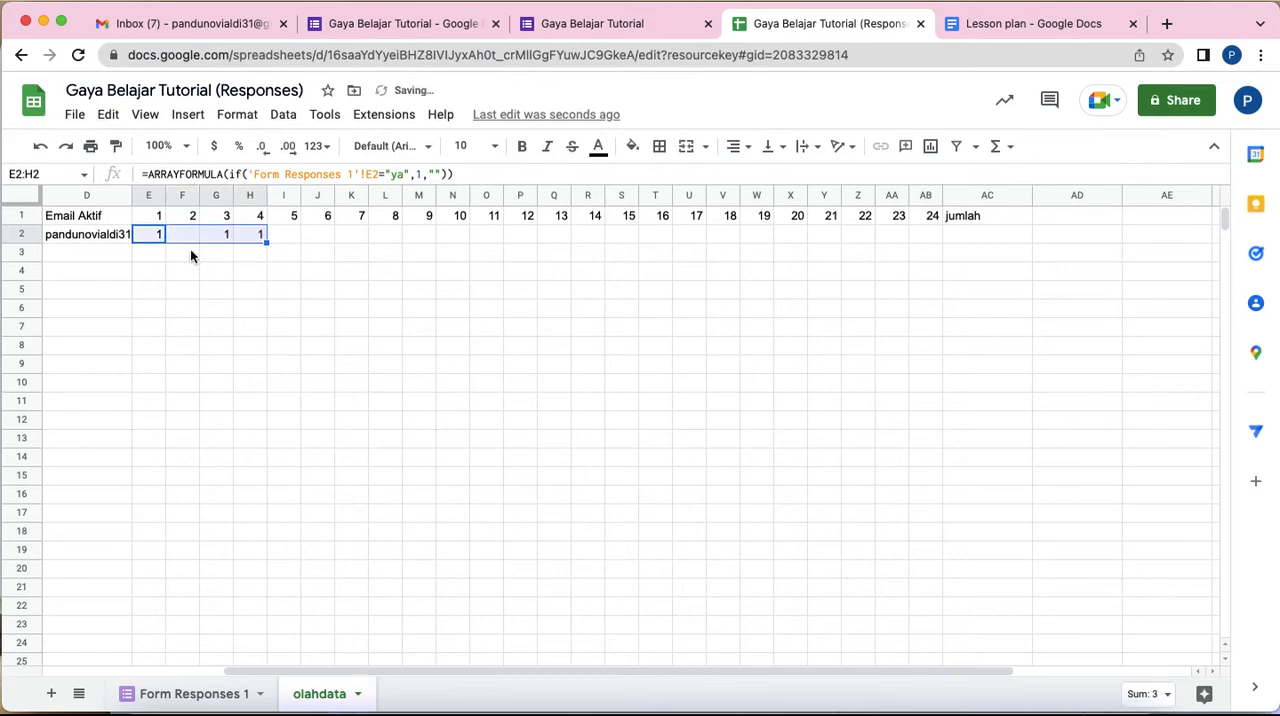
Step: Check the formula results in row 2 of olahdata against the answers to questions 2 to 5 in Form Responses 1
{"action": "left_click", "coordinate": [185, 231]}
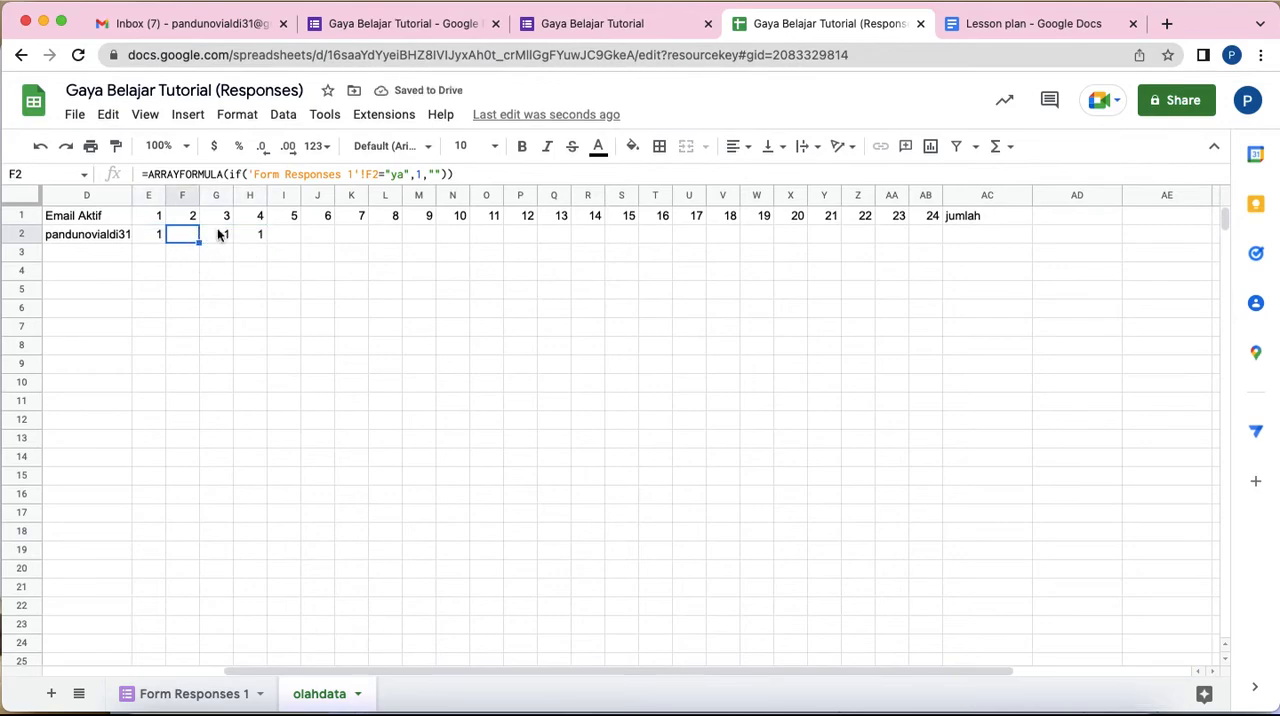
{"action": "left_click", "coordinate": [196, 697]}
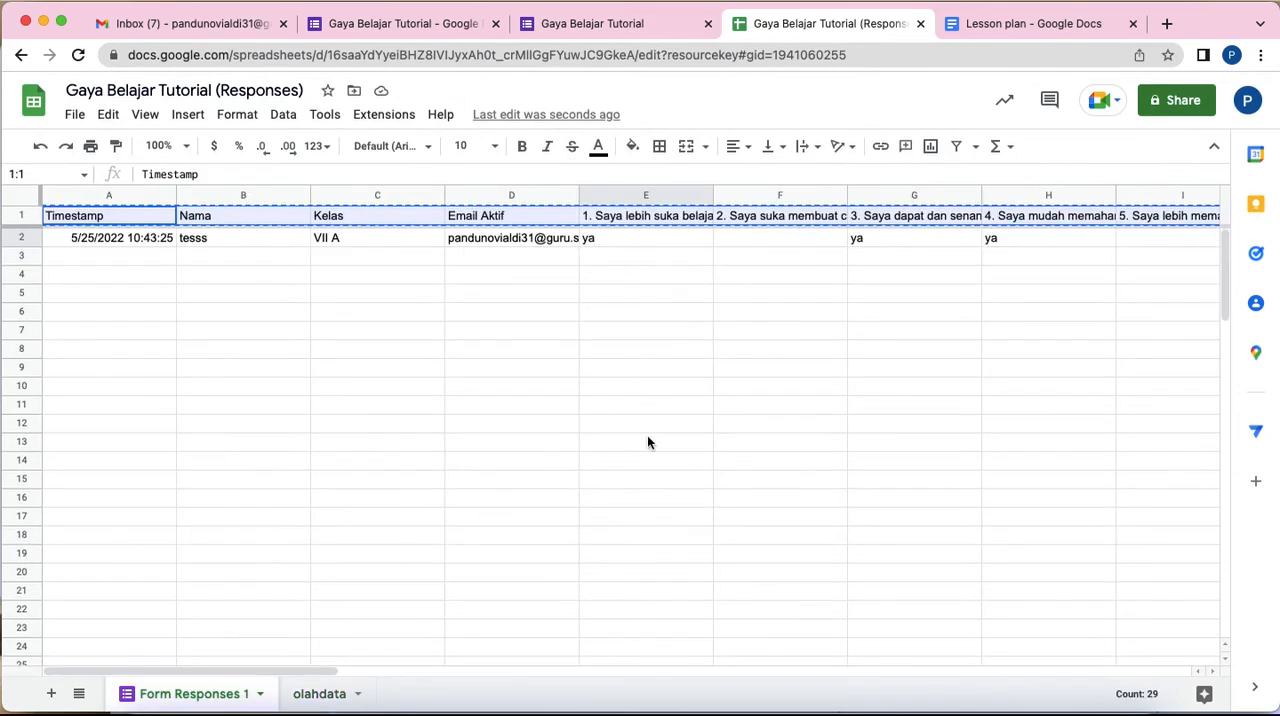
{"action": "left_click", "coordinate": [800, 238]}
{"action": "left_click", "coordinate": [1151, 241]}
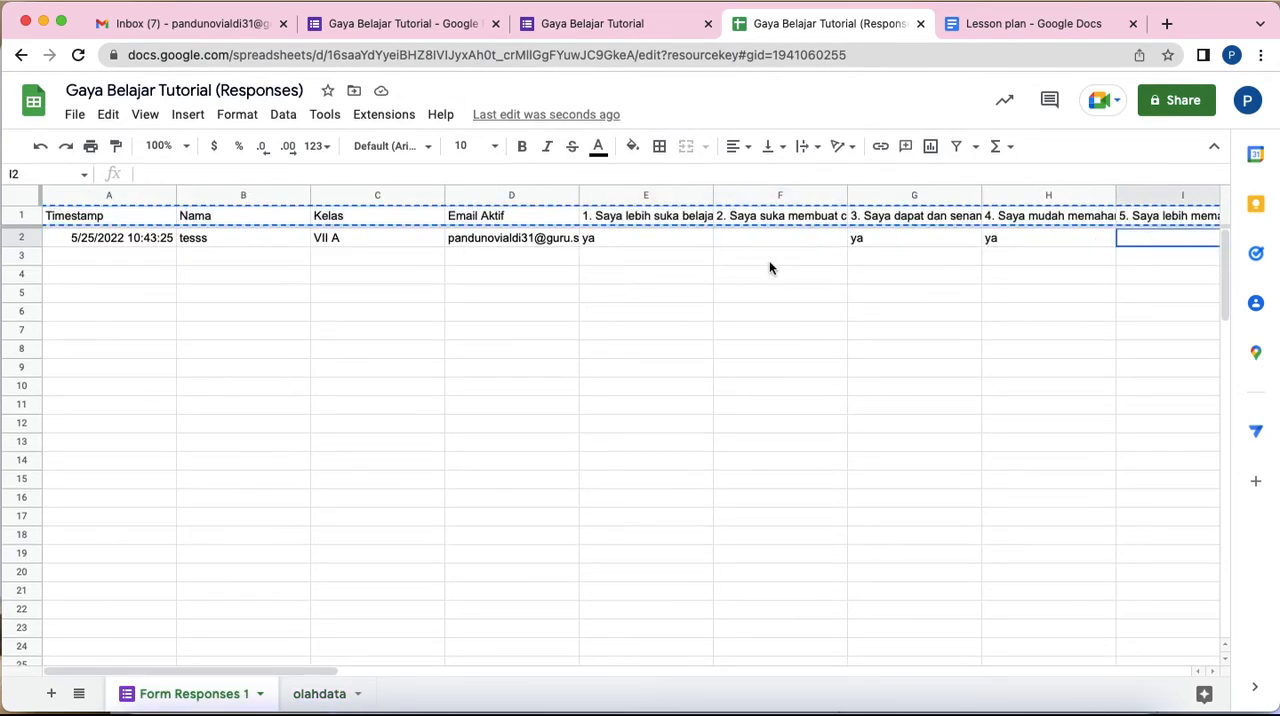
{"action": "left_click", "coordinate": [750, 240]}
{"action": "left_click", "coordinate": [1189, 240]}
{"action": "left_click", "coordinate": [920, 242]}
{"action": "left_click", "coordinate": [1029, 250]}
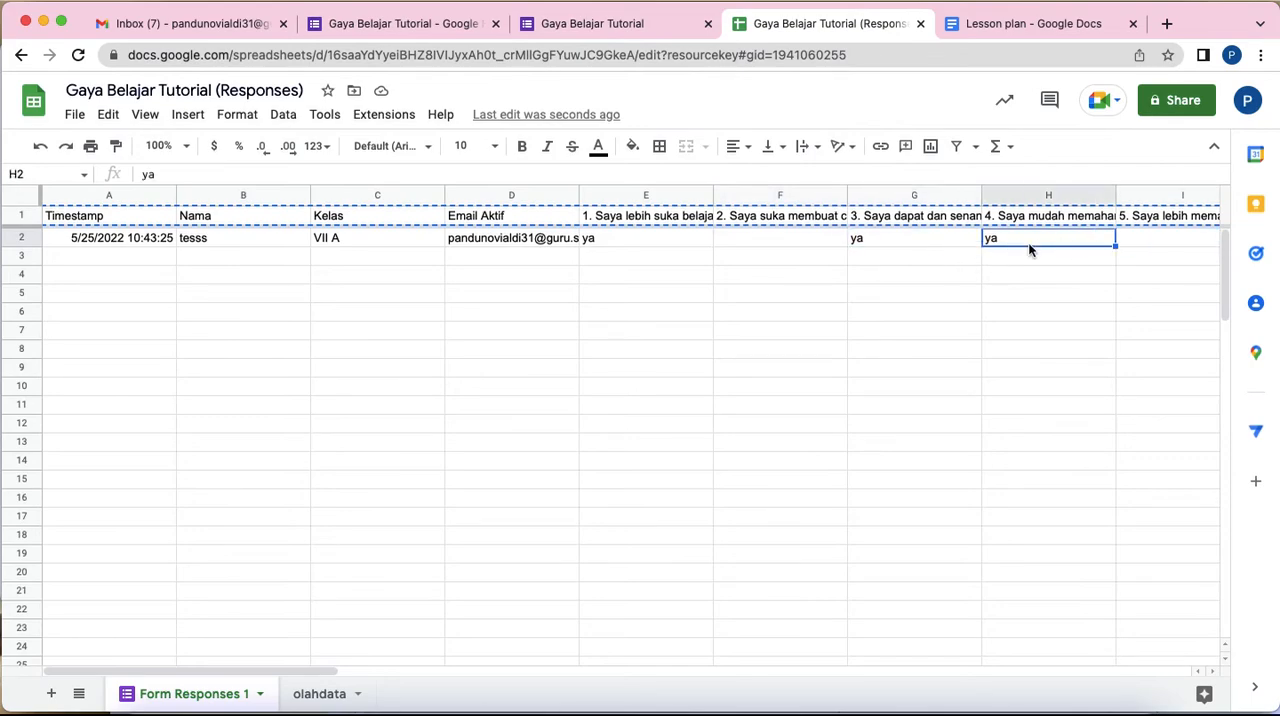
{"action": "left_click", "coordinate": [320, 694]}
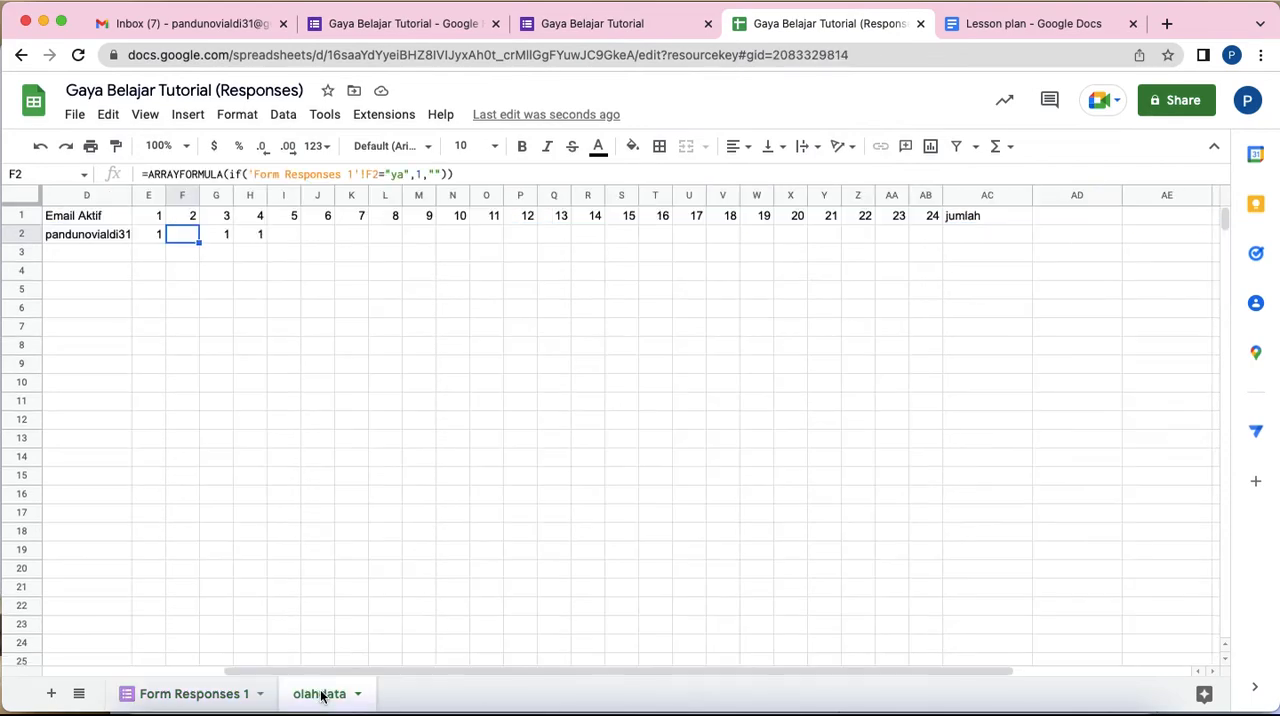
Step: Fill the E2 formula across row 2 of olahdata to AB2, covering questions 1 to 24
{"action": "left_click", "coordinate": [217, 234]}
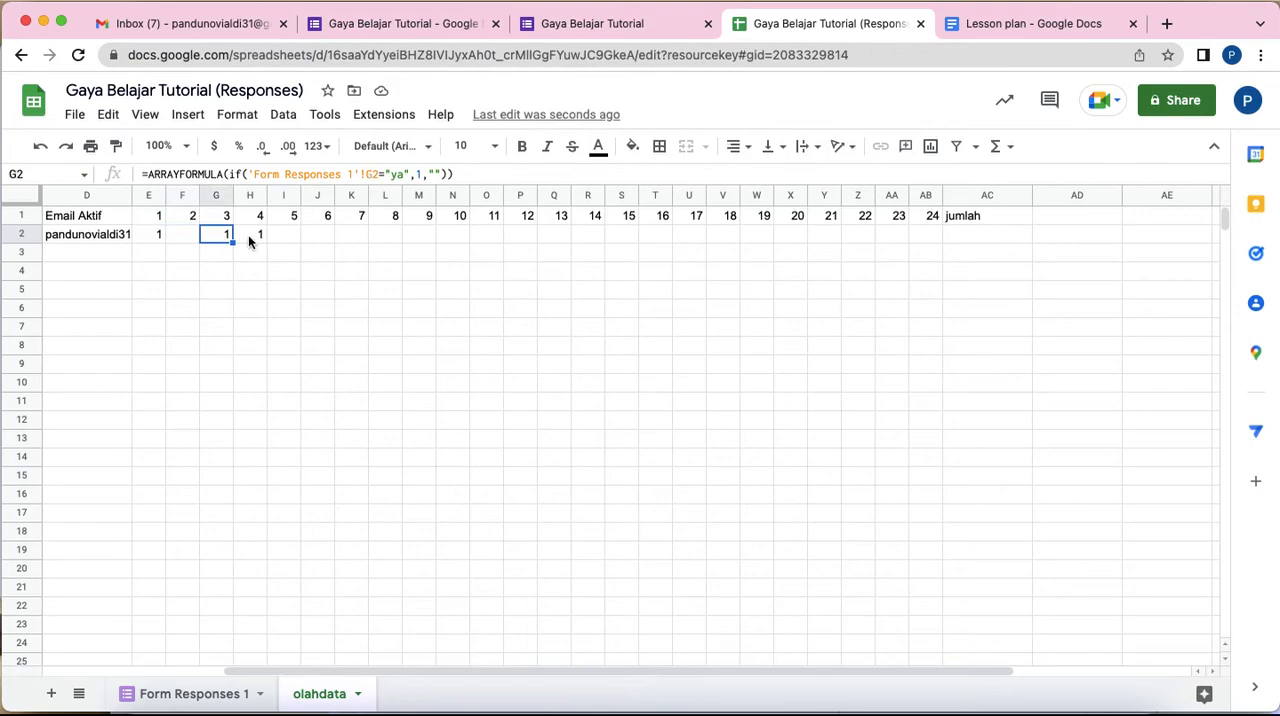
{"action": "left_click", "coordinate": [247, 240]}
{"action": "left_click", "coordinate": [182, 238]}
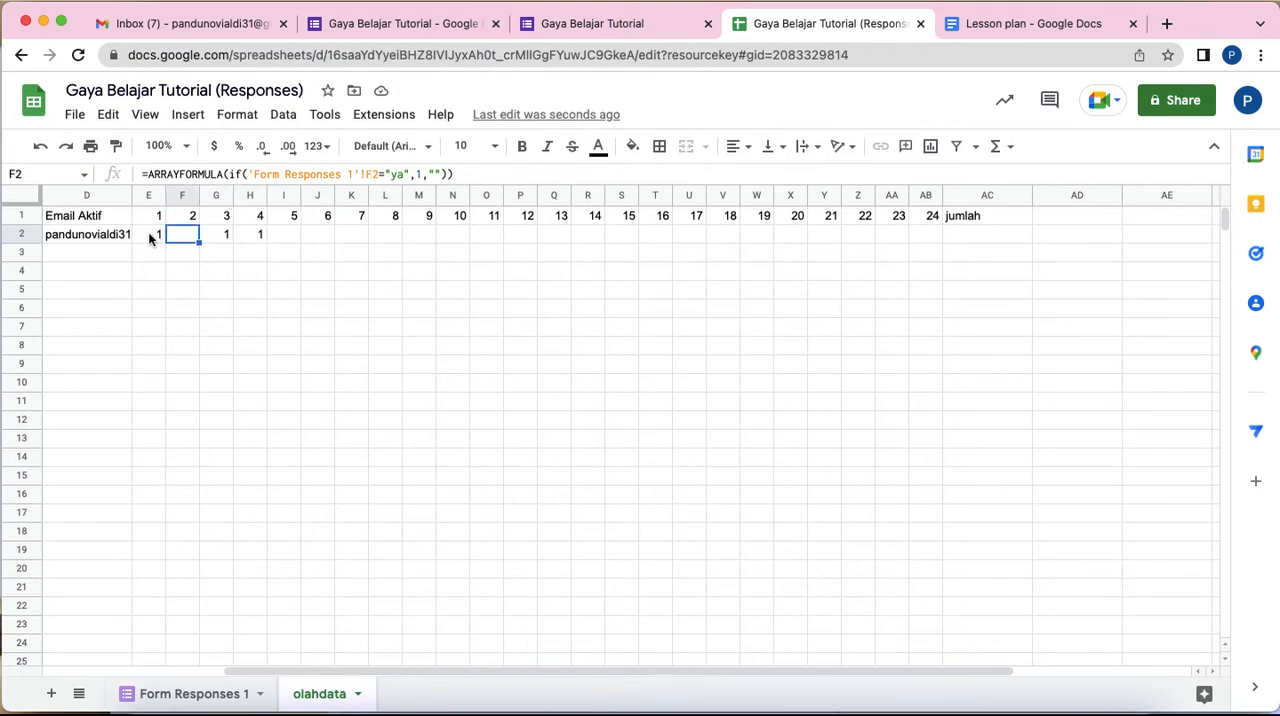
{"action": "left_click", "coordinate": [150, 236]}
{"action": "left_click_drag", "start_coordinate": [165, 241], "coordinate": [929, 237]}
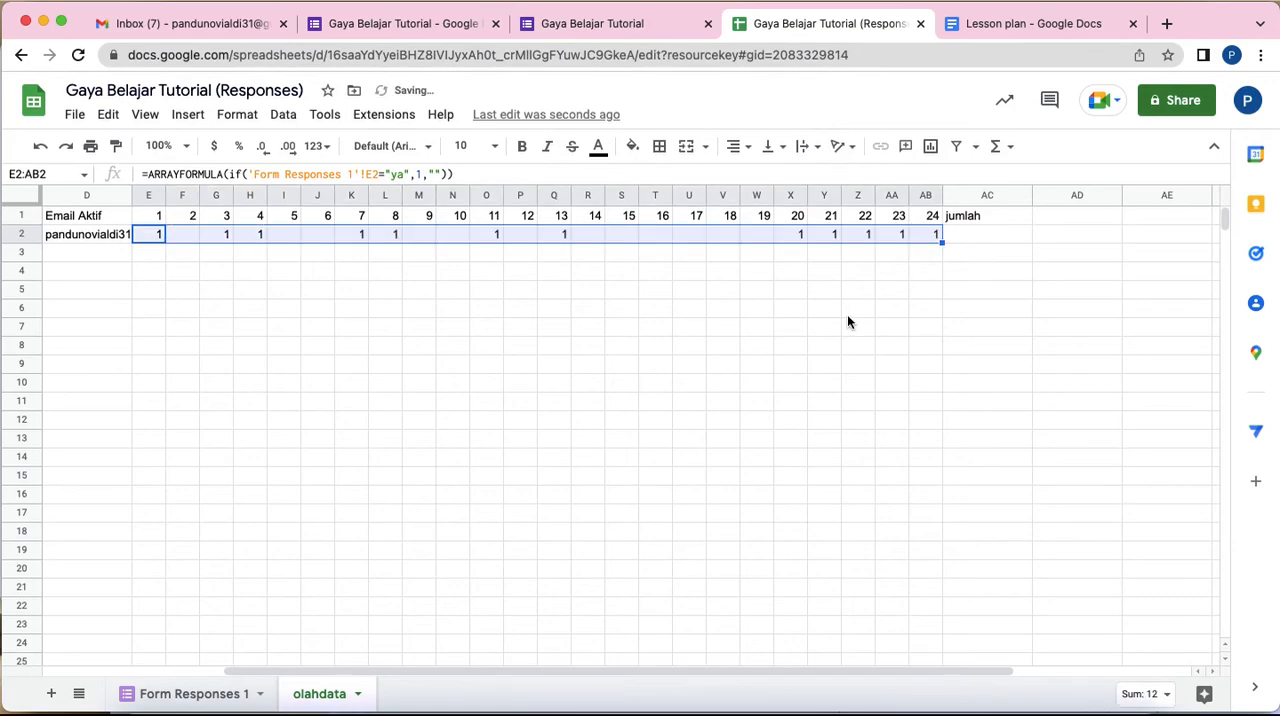
{"action": "left_click", "coordinate": [980, 240]}
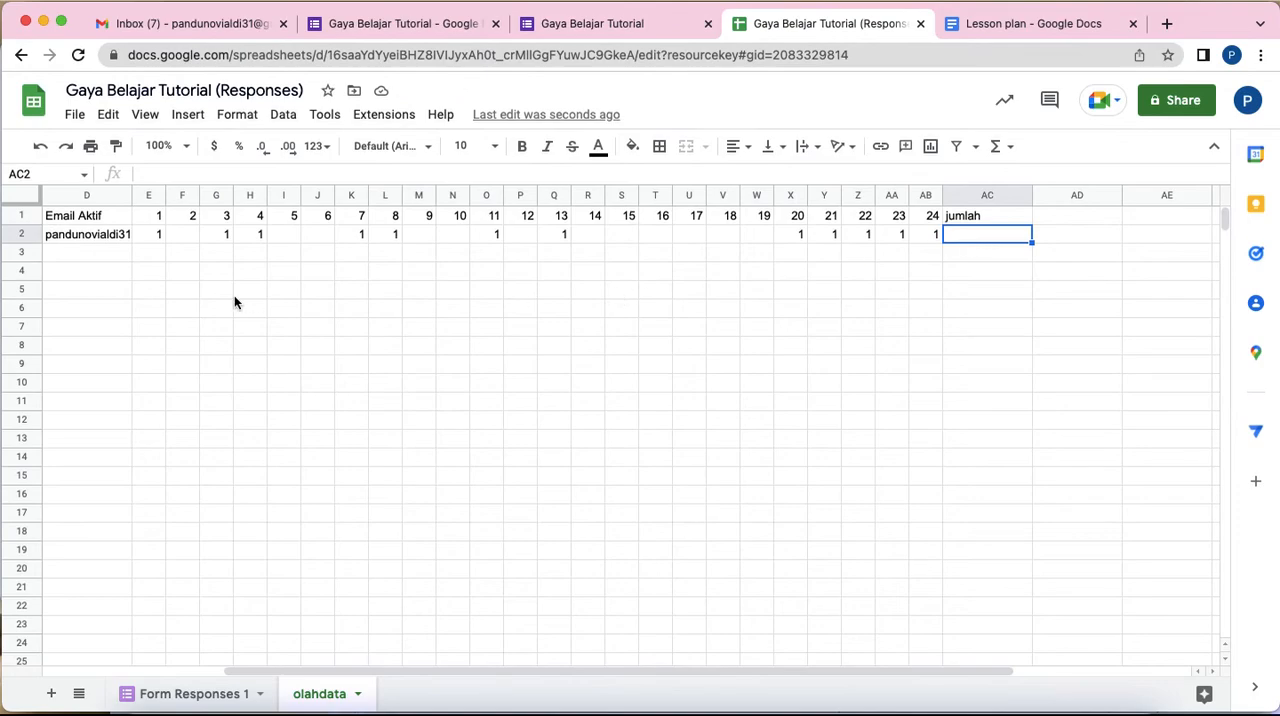
{"action": "scroll", "coordinate": [234, 297], "scroll_direction": "left", "scroll_amount": 3}
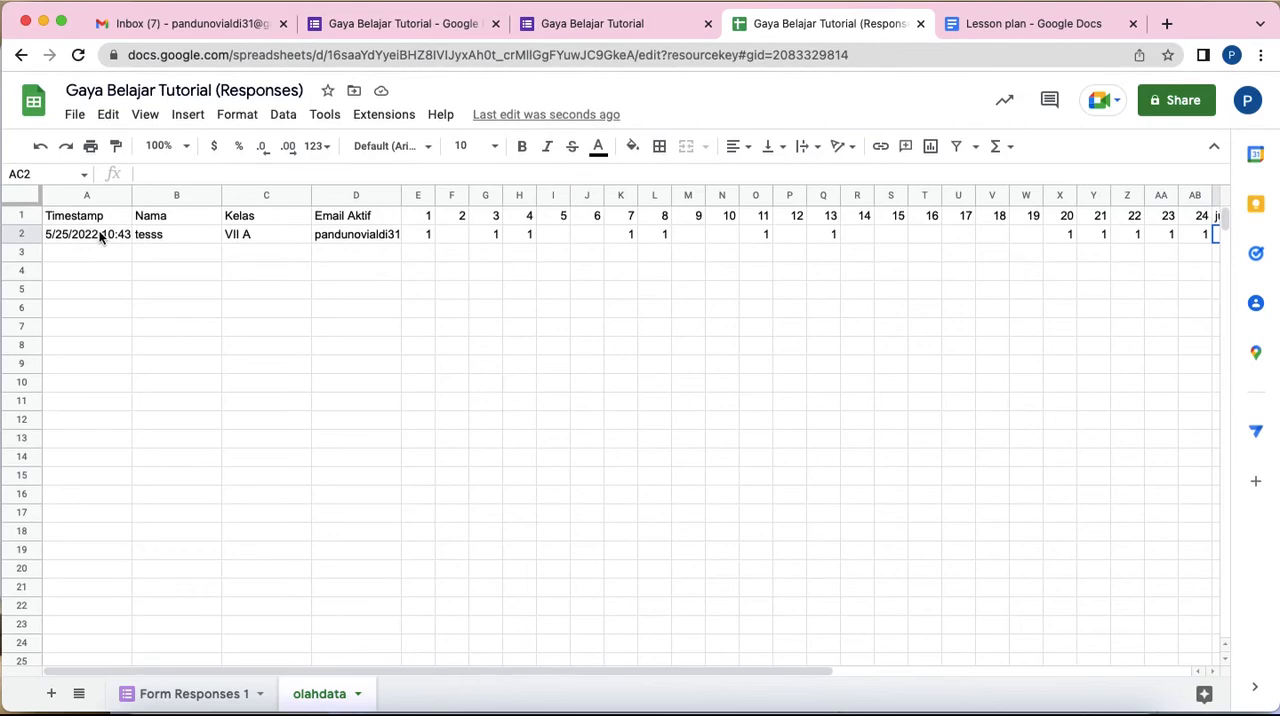
{"action": "left_click", "coordinate": [421, 251]}
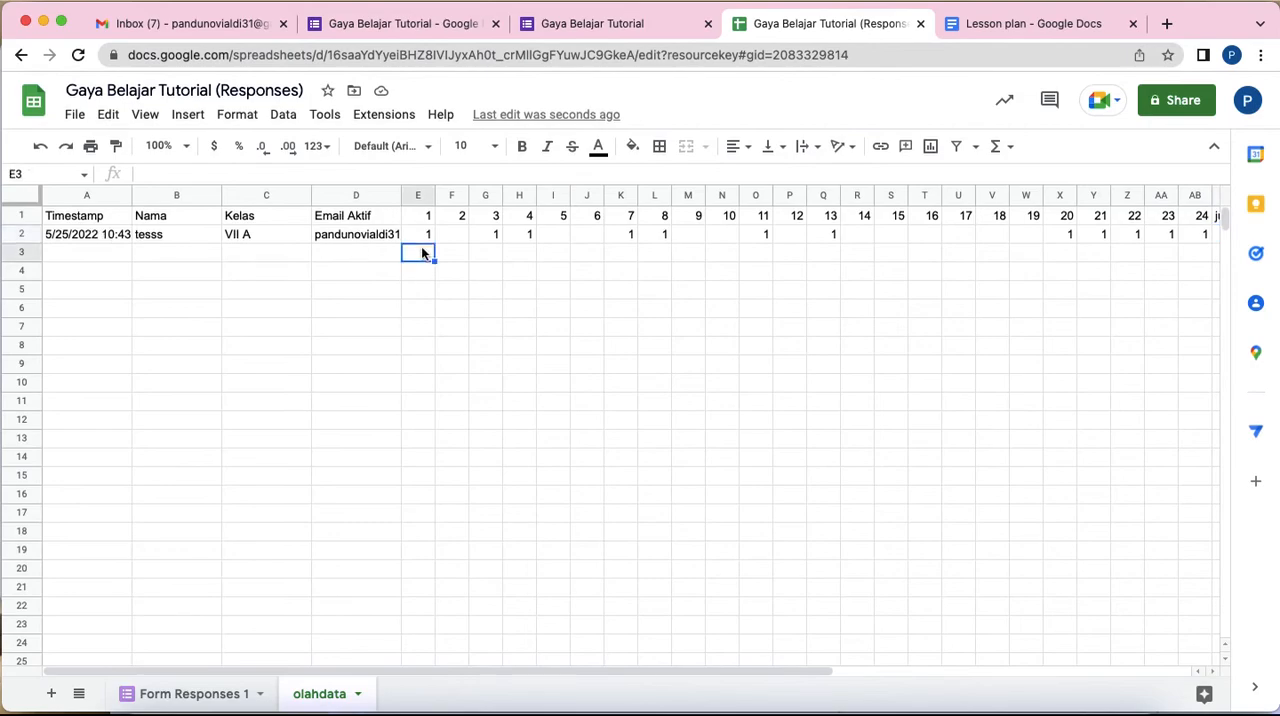
{"action": "left_click", "coordinate": [486, 261]}
{"action": "left_click", "coordinate": [581, 262]}
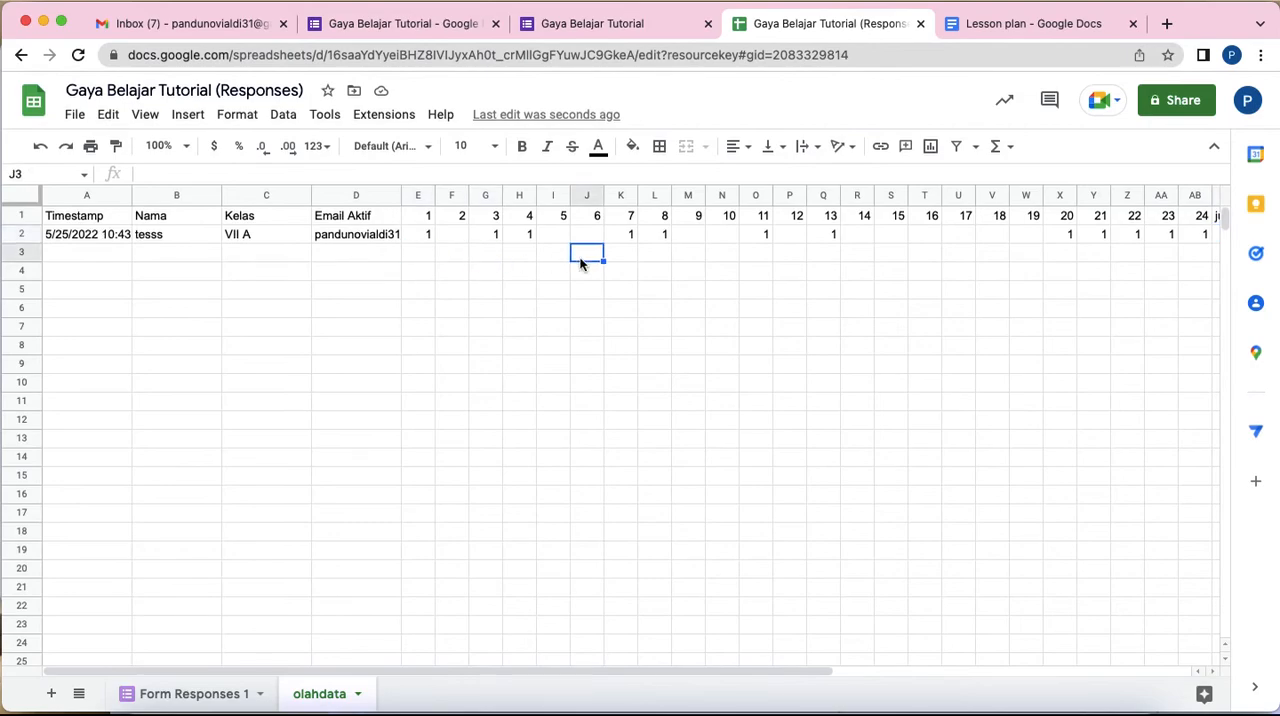
Step: Switch to the Gaya Belajar Tutorial response form and enter "tes2" for Nama and "VII B" for Kelas
{"action": "left_click", "coordinate": [195, 694]}
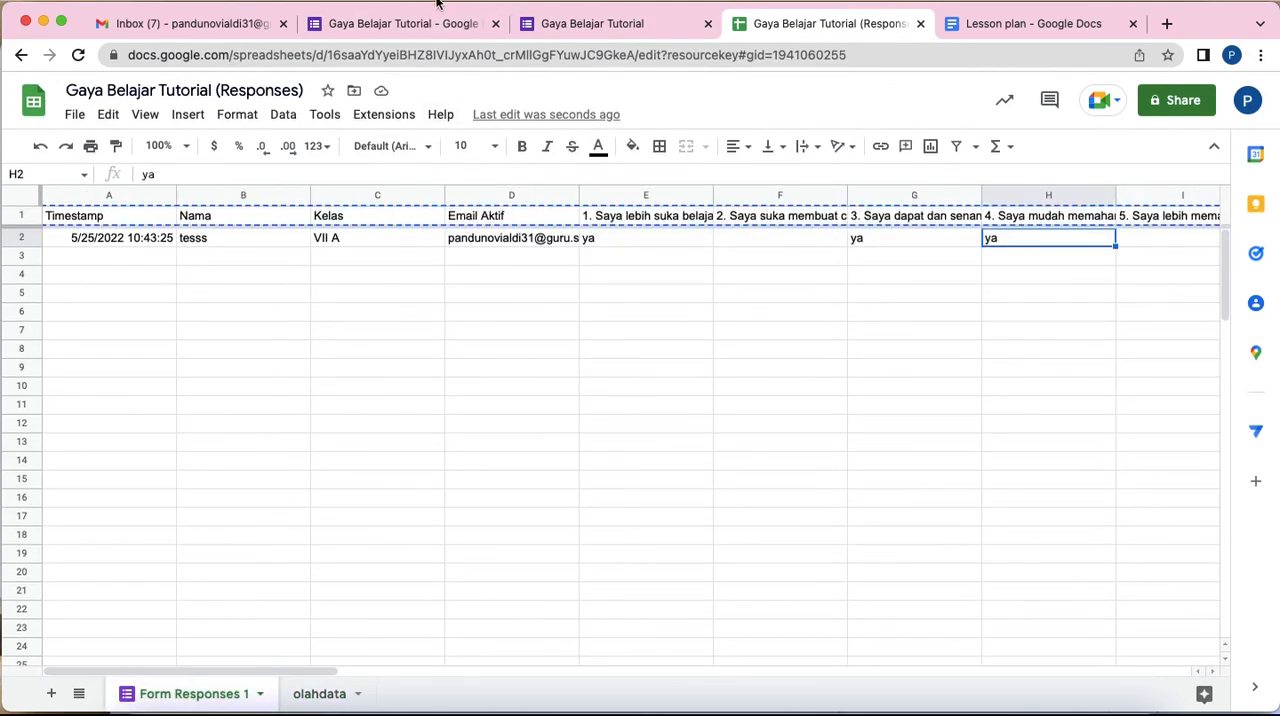
{"action": "left_click", "coordinate": [551, 25]}
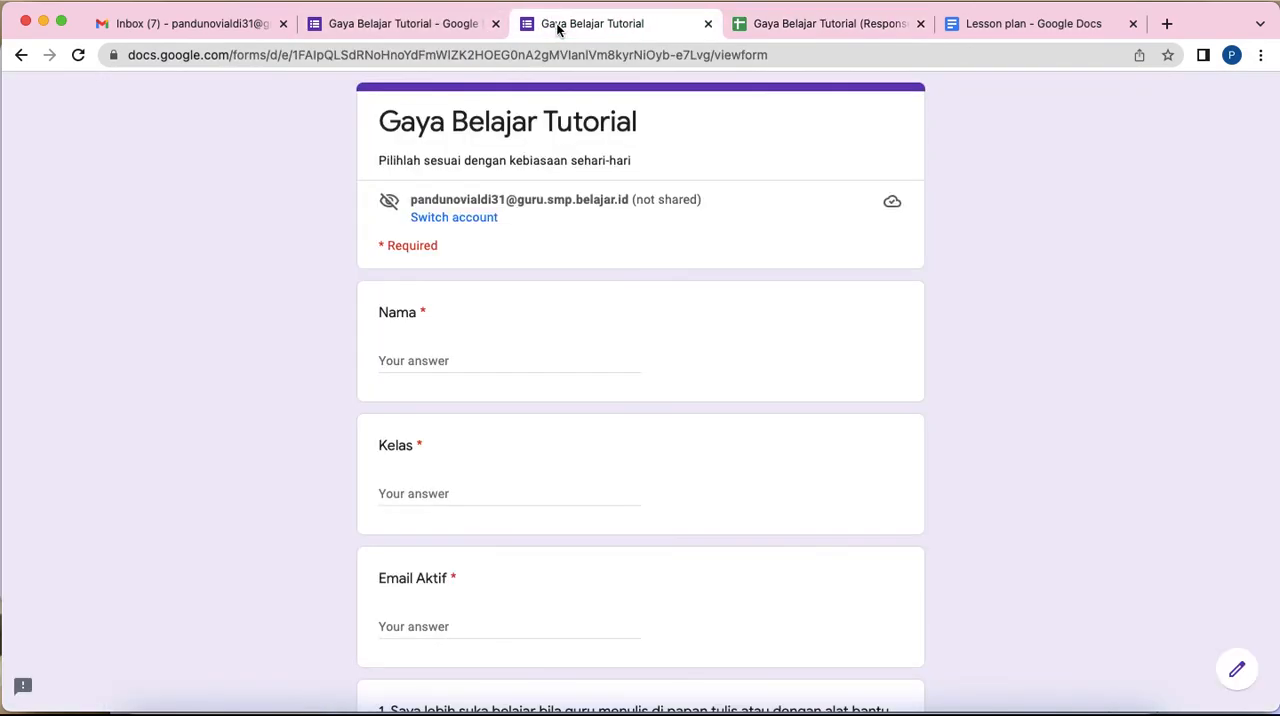
{"action": "left_click", "coordinate": [477, 361]}
{"action": "type", "text": "tes2"}
{"action": "left_click", "coordinate": [485, 495]}
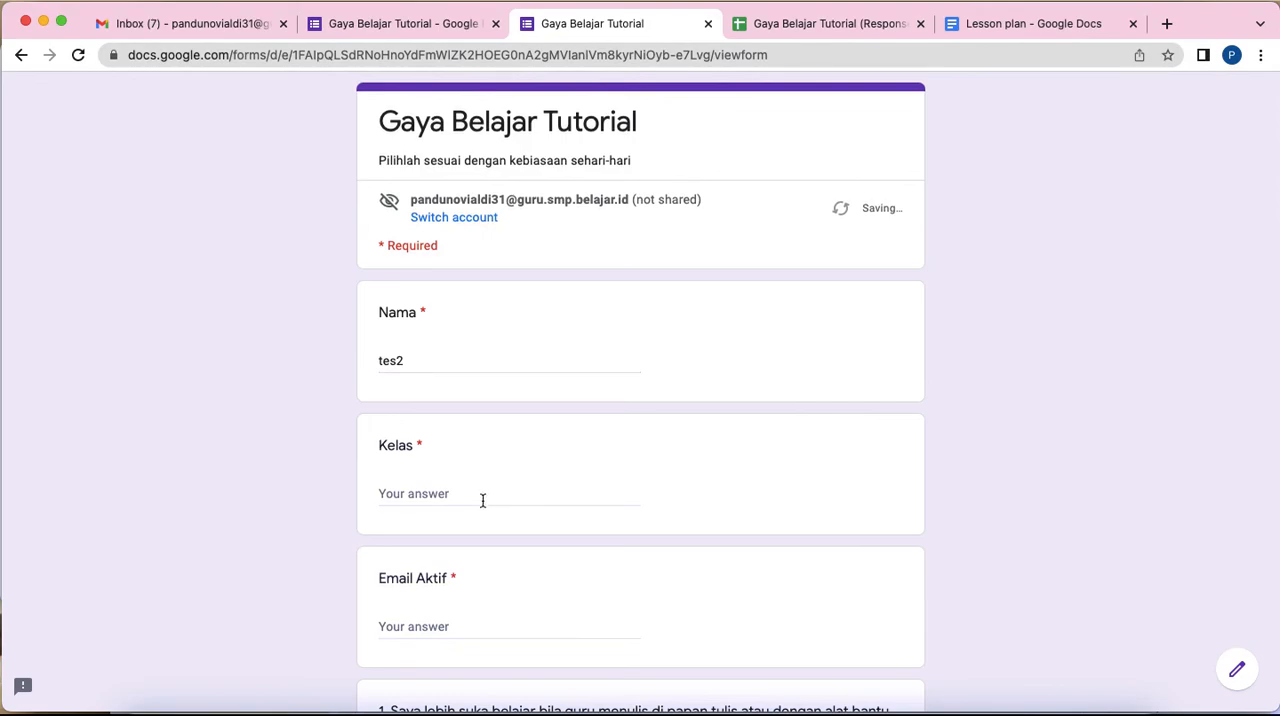
{"action": "type", "text": "vvv"}
{"action": "key", "text": "BackSpace"}
{"action": "key", "text": "BackSpace"}
{"action": "type", "text": "II B"}
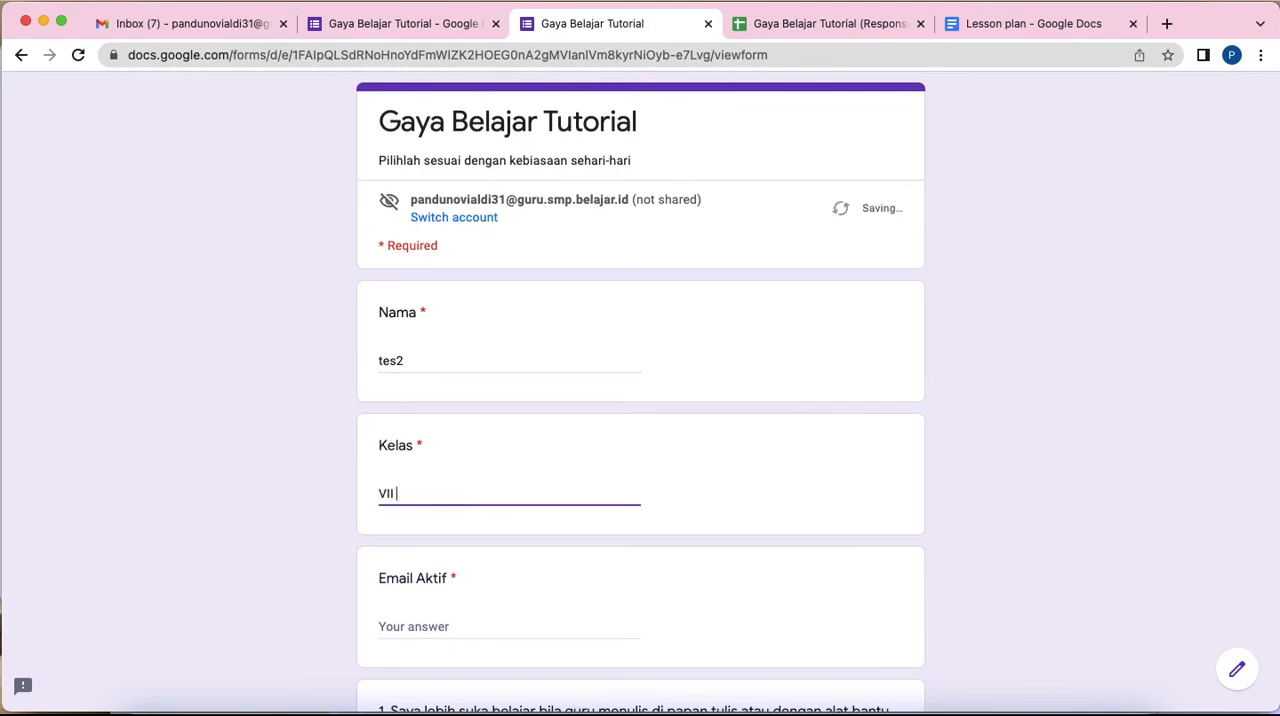
Step: Select the account's e-mail address in the form header to reuse it as the Email Aktif answer
{"action": "left_click", "coordinate": [492, 626]}
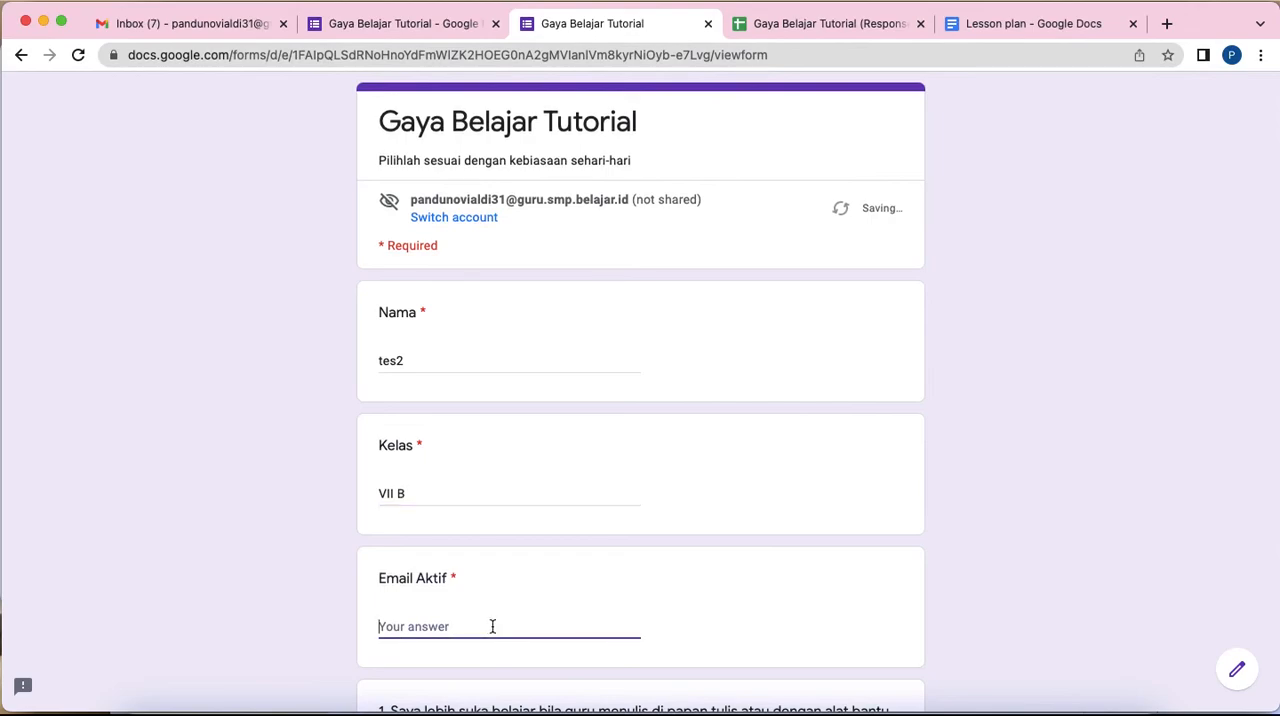
{"action": "mouse_move", "coordinate": [411, 203]}
{"action": "left_click_drag", "start_coordinate": [411, 203], "coordinate": [629, 195]}
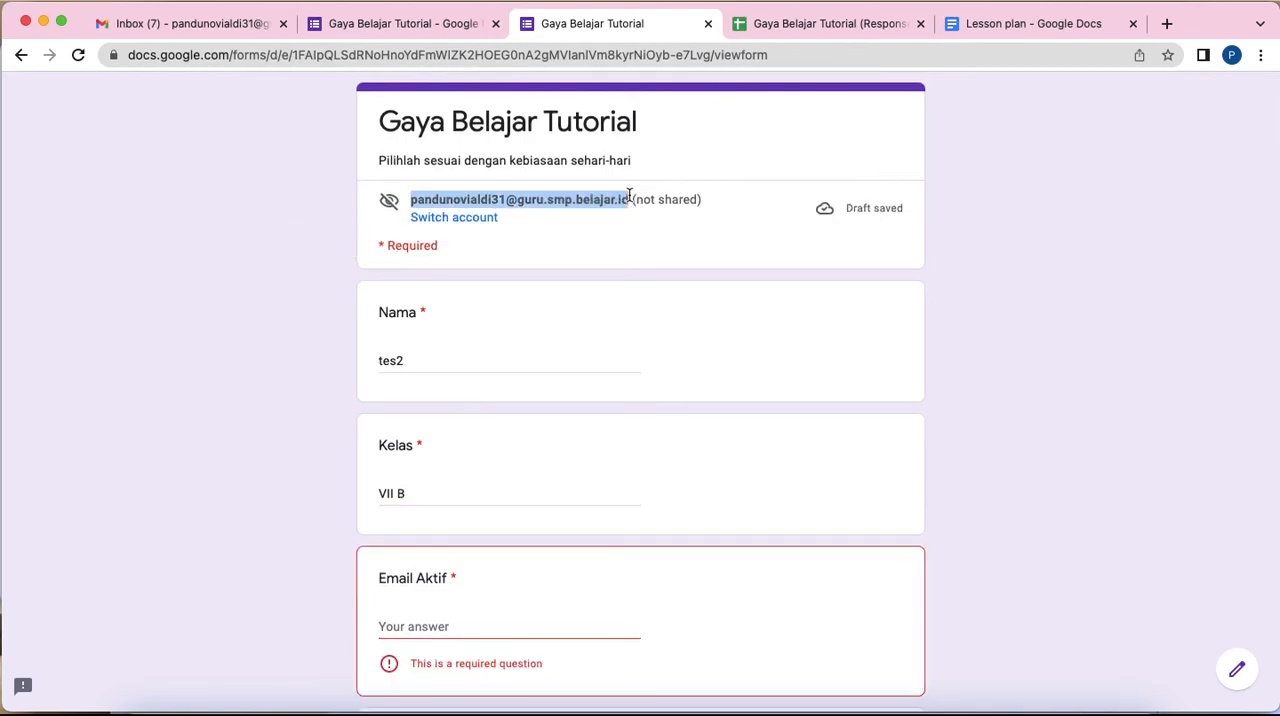